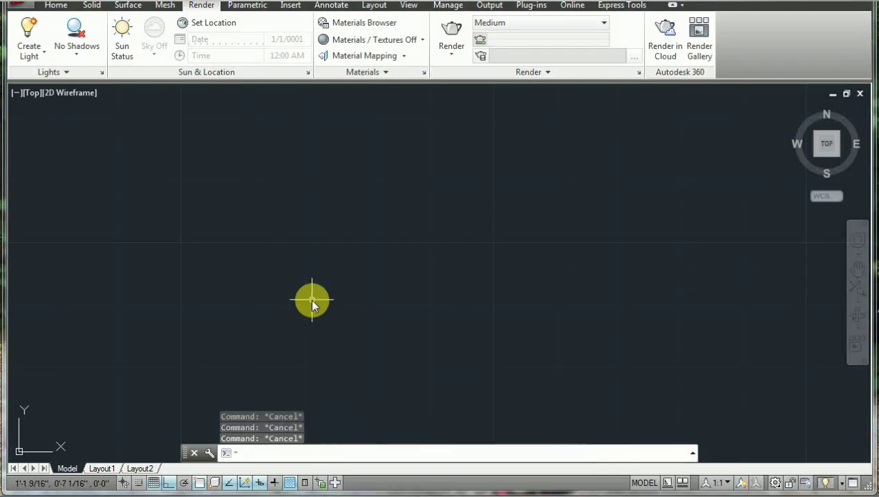
- Draw an open polyline running 1.5" up, 1" right and 1.5" down
type("pl")
key("Return")
left_click(362, 339)
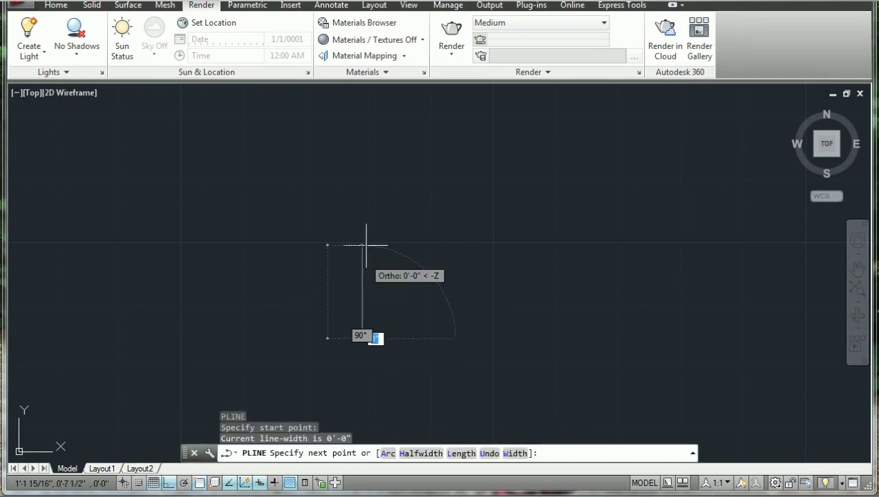
type("1.5")
key("Return")
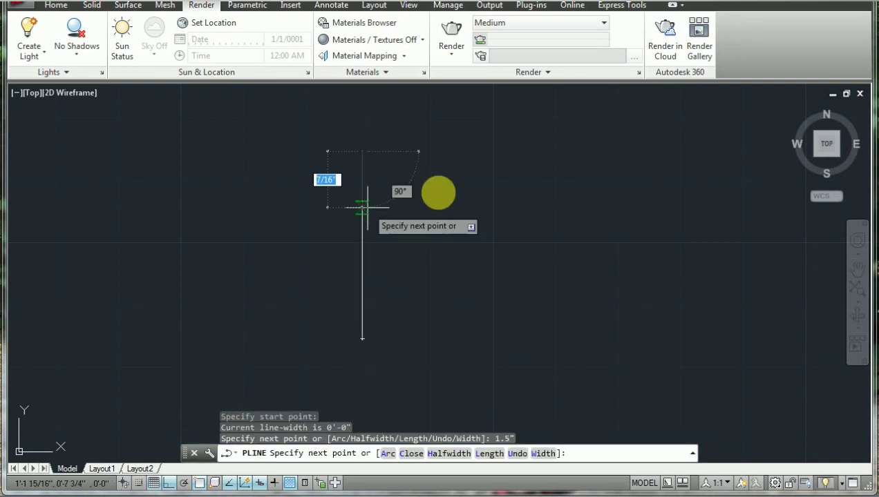
type("1")
key("Return")
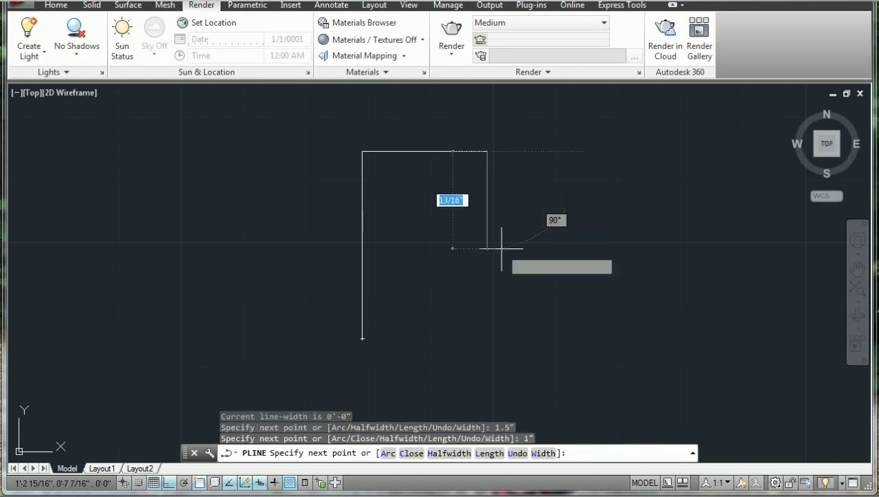
type("1.5")
key("Return")
key("Escape")
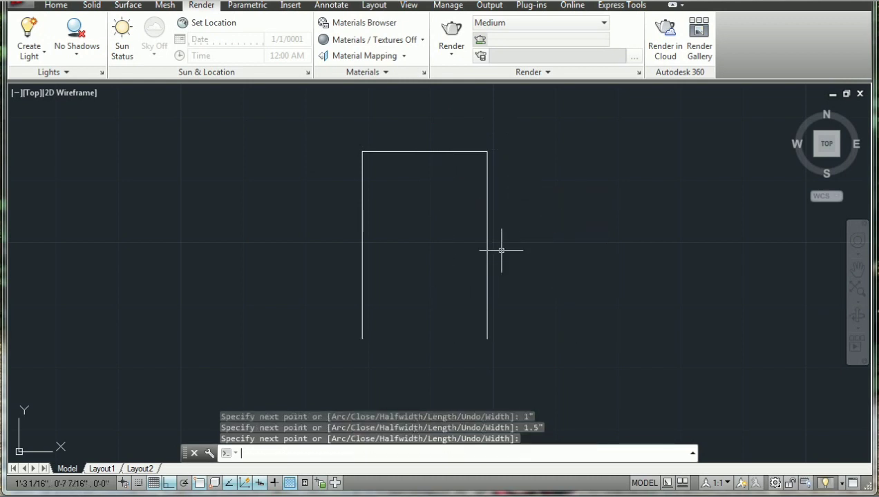
type("f")
key("Return")
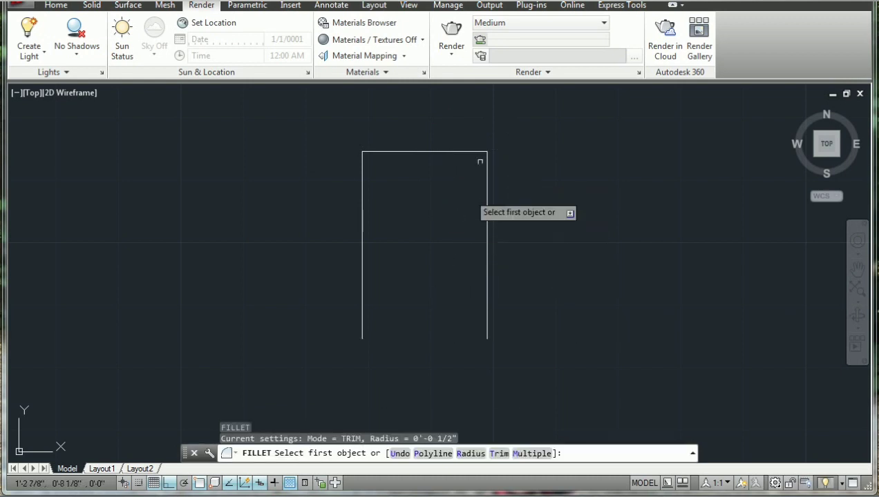
- Set the fillet radius to 0.5" and round the top-right and top-left corners of the path
type("r")
key("Return")
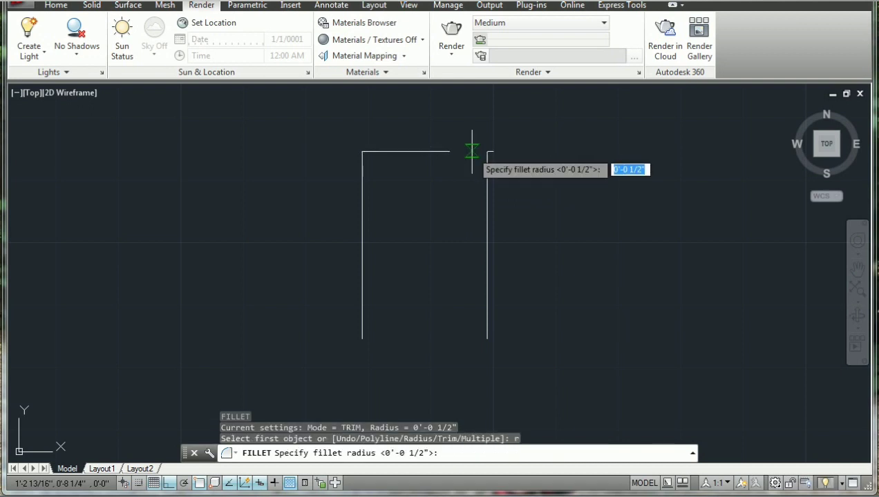
type(".5")
key("Return")
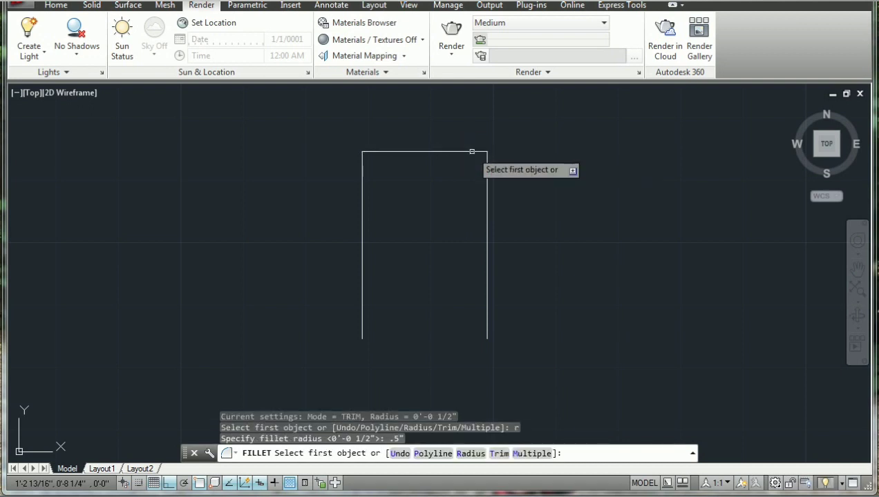
left_click(472, 151)
left_click(485, 185)
key("Return")
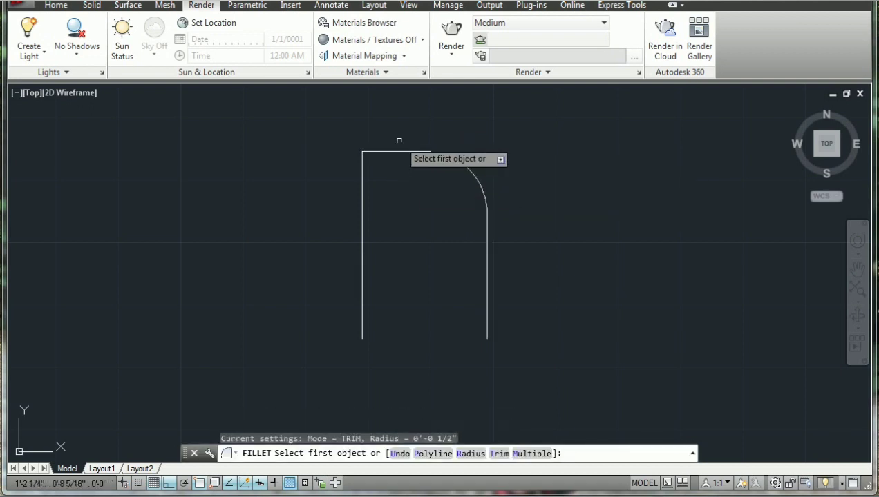
left_click(393, 151)
left_click(361, 206)
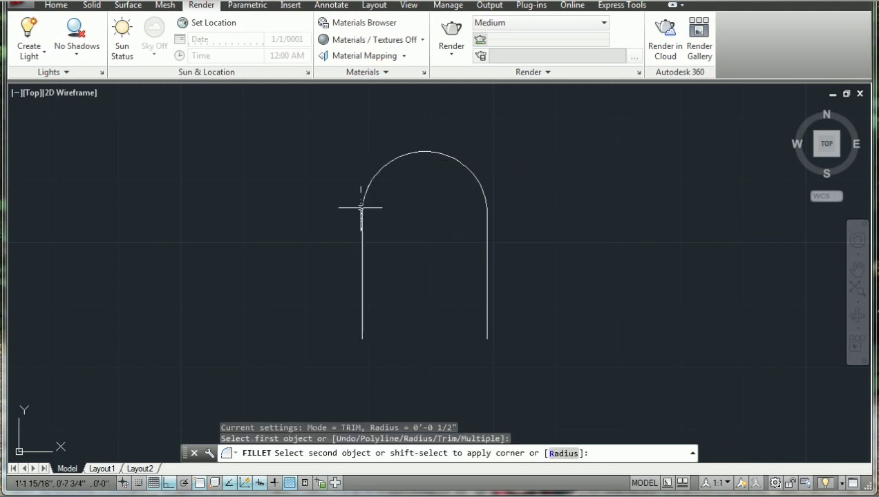
key("Return")
key("Escape")
key("Escape")
key("Escape")
- Draw a 0.2" radius circle to the left of the U path
type("c")
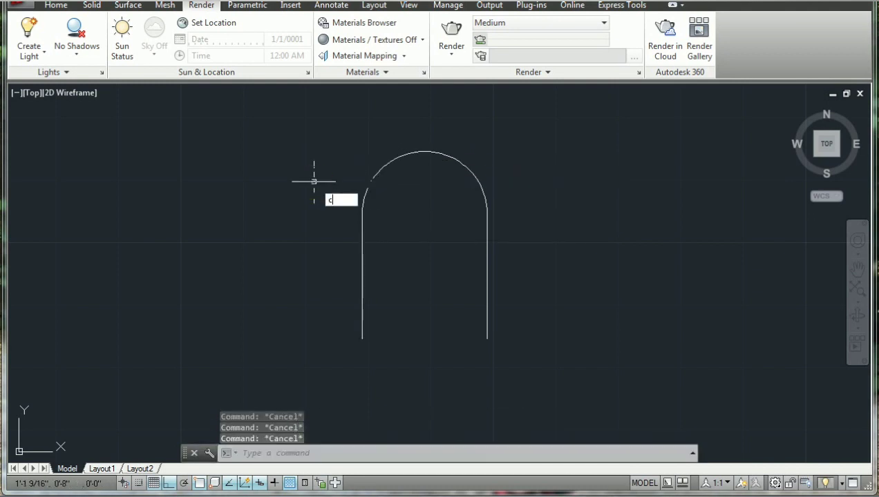
key("Return")
left_click(255, 205)
key("Return")
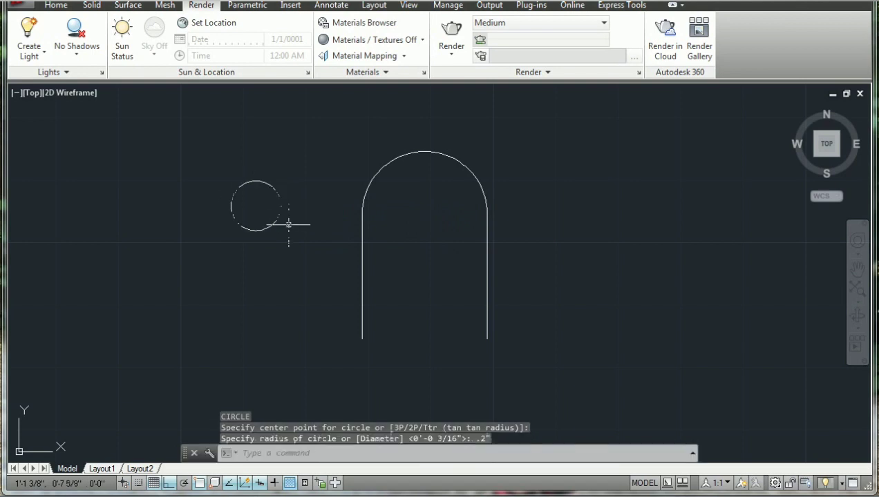
key("Escape")
key("Escape")
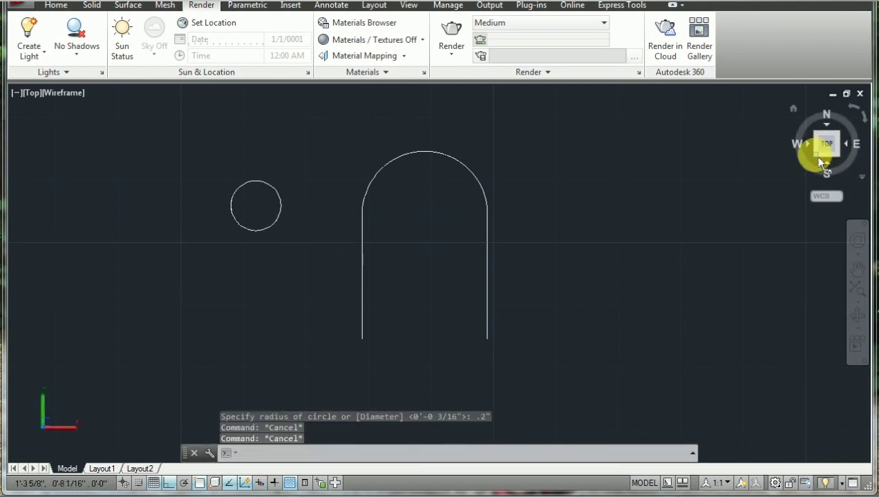
- Switch to SW Isometric view and make a first Sweep attempt from the Solid tab, then cancel it
left_click(817, 158)
left_click(55, 5)
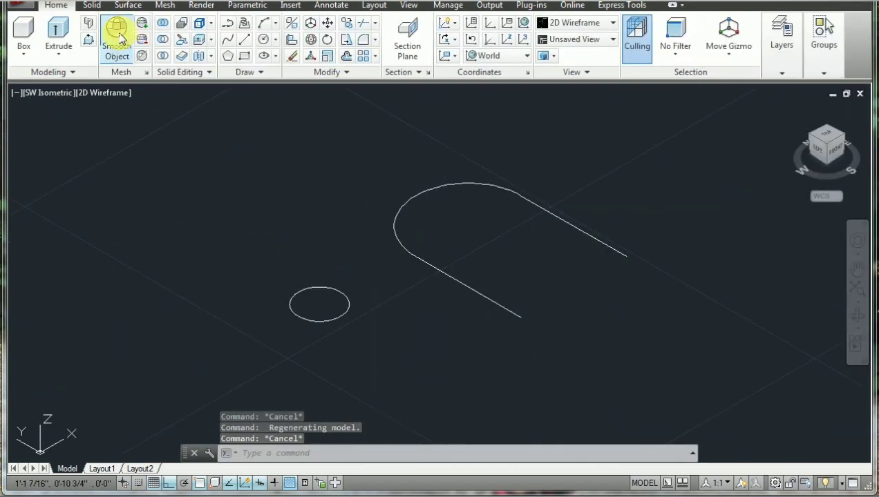
left_click(92, 6)
left_click(235, 29)
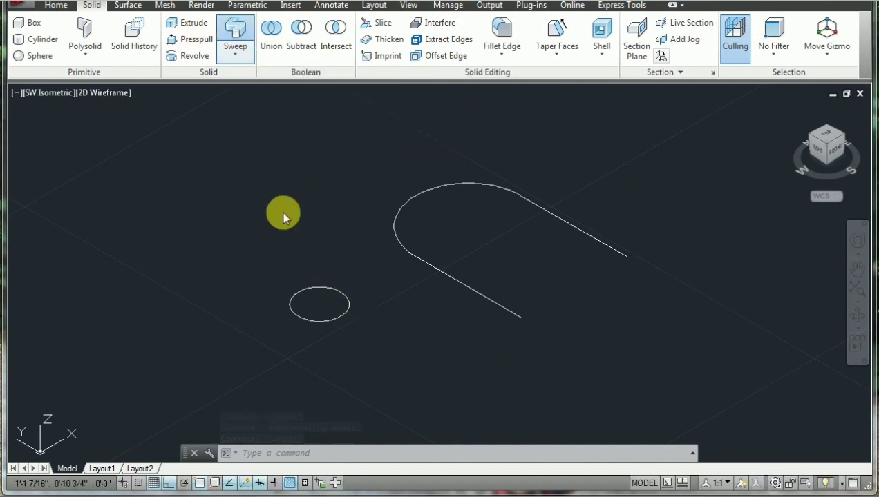
left_click(331, 272)
left_click(234, 27)
key("Escape")
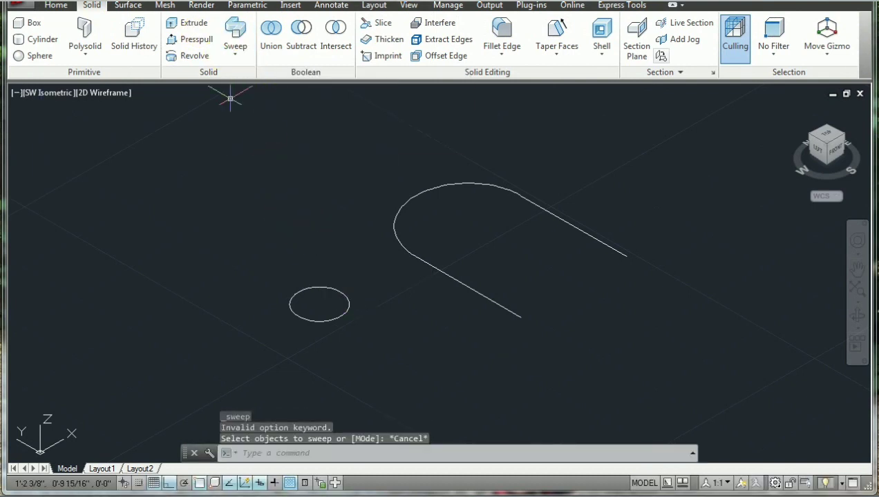
- Sweep the 0.2" circle along the U path to form the solid round U-bolt
left_click(235, 29)
left_click(348, 307)
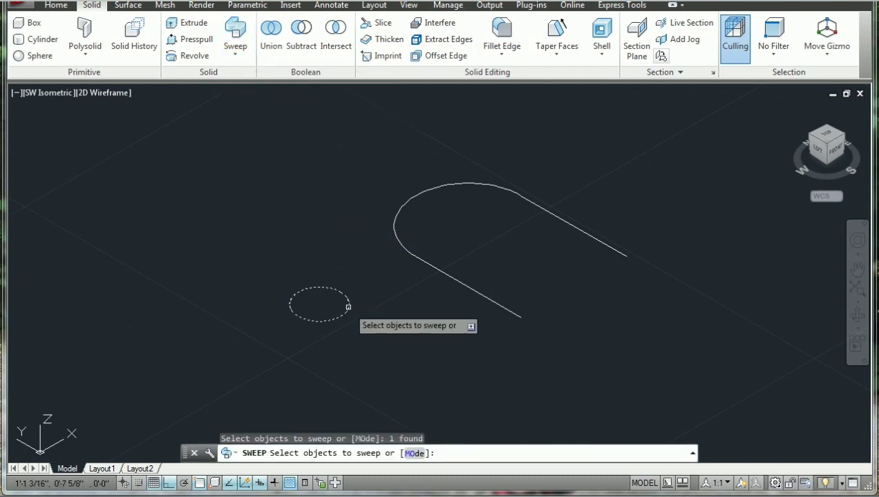
key("Return")
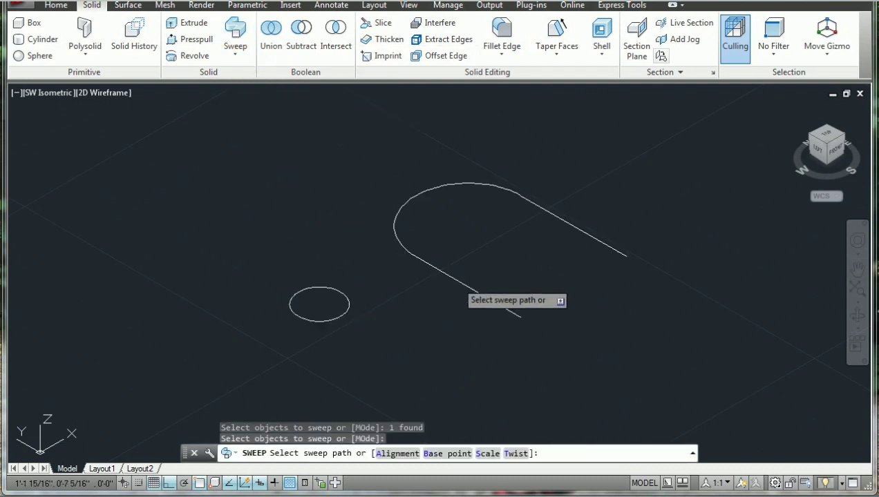
left_click(457, 282)
key("Escape")
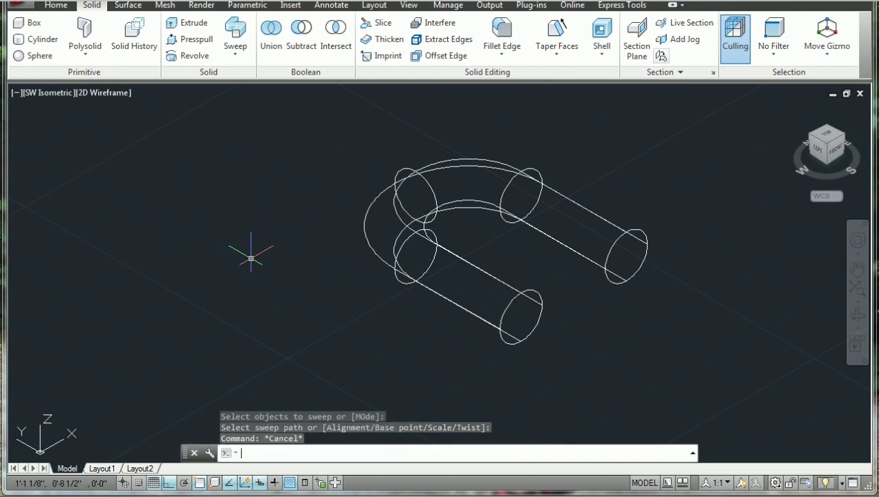
key("Escape")
key("Escape")
left_click(836, 184)
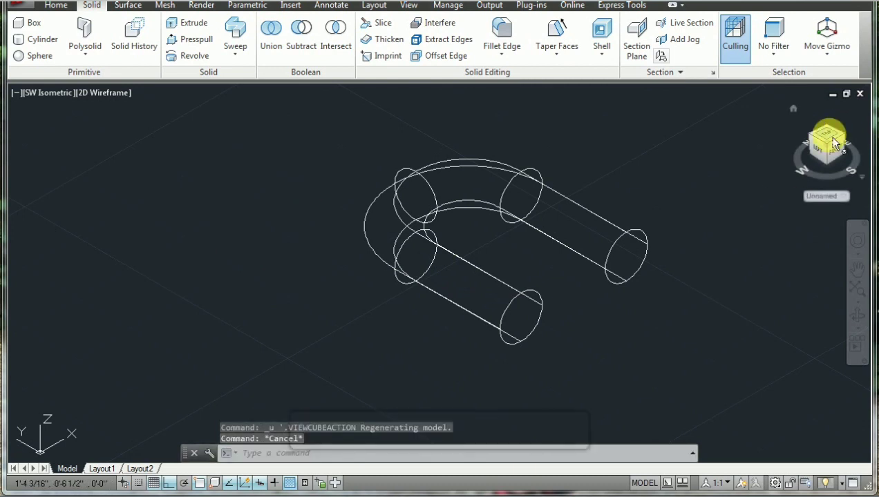
- Return to Top view and start a polyline beside the U-bolt with a 1.2" vertical side
left_click(827, 137)
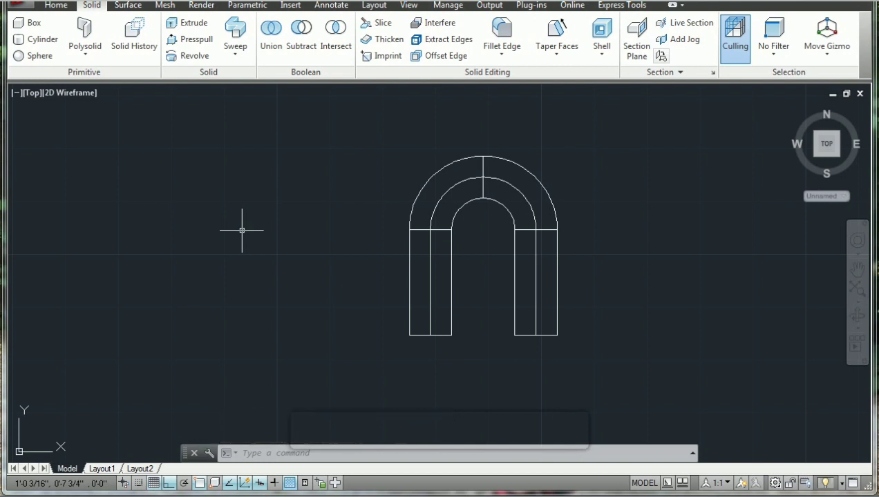
type("pl")
key("Return")
left_click(243, 351)
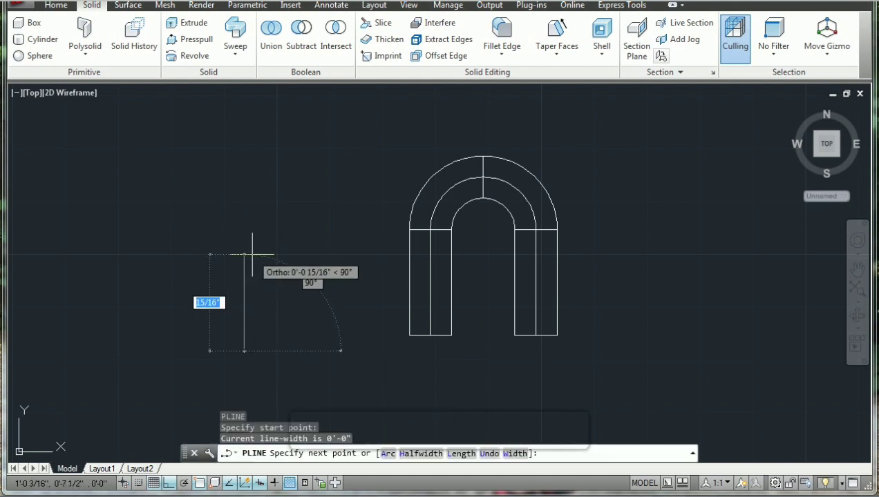
type("1.2'")
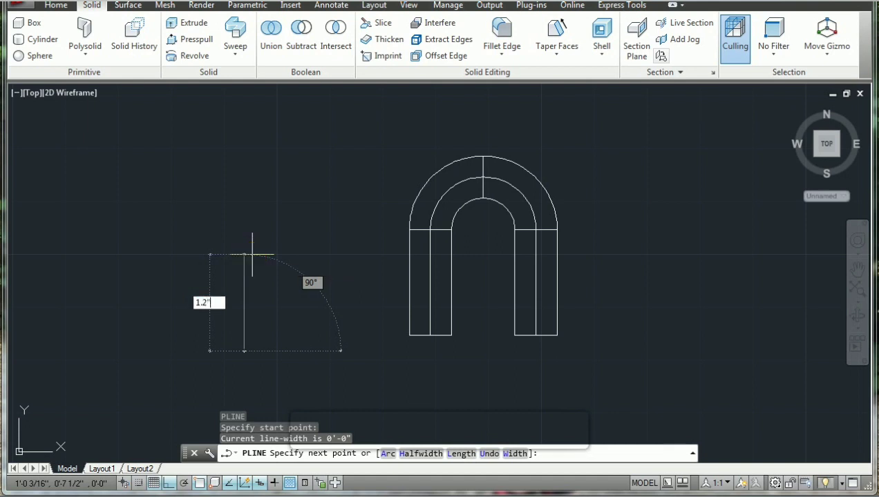
key("Return")
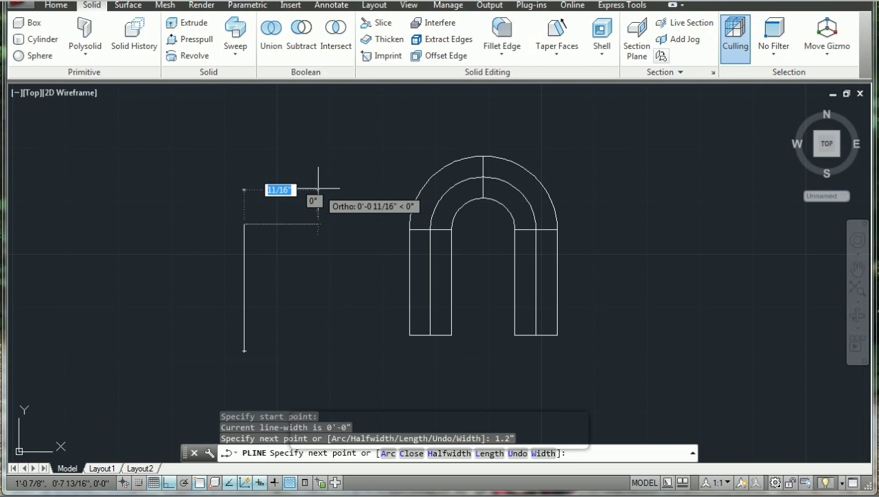
key("BackSpace")
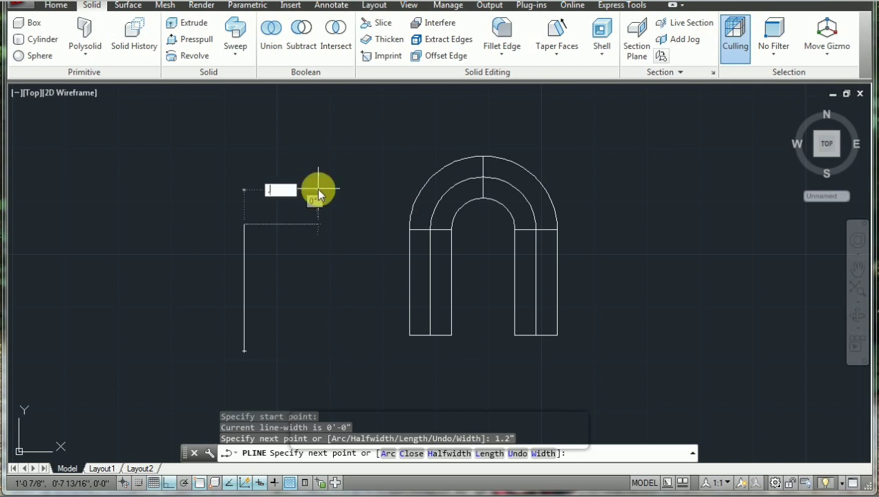
type(".3")
key("Return")
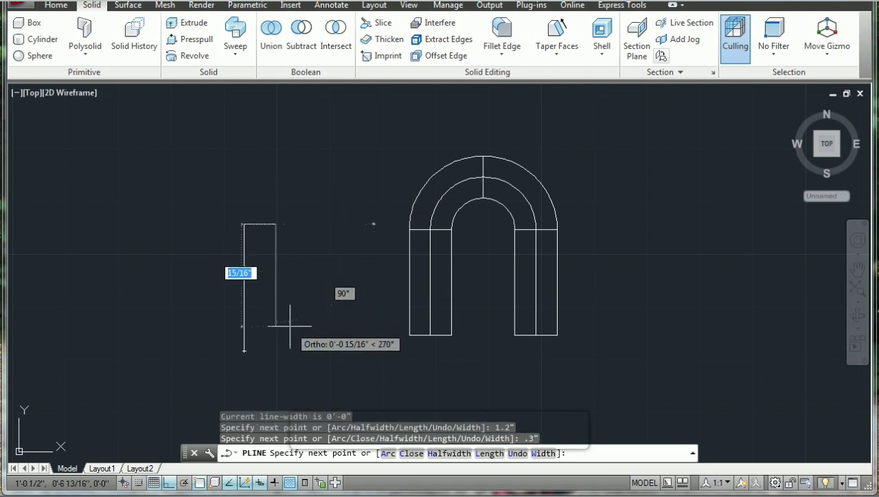
- Replace the 0.3" top edge with a 0.5" one and close the 1.2" by 0.5" rectangle
type("u")
key("Return")
type(".5")
key("Return")
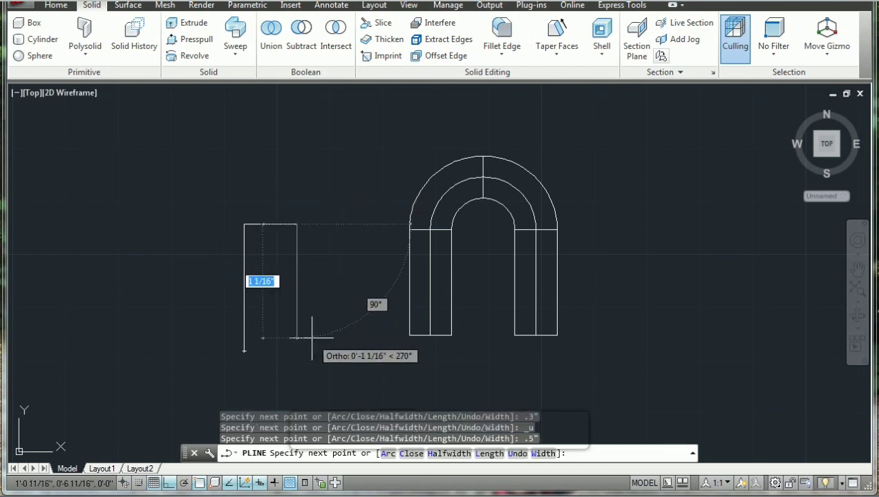
type("1.2")
key("Return")
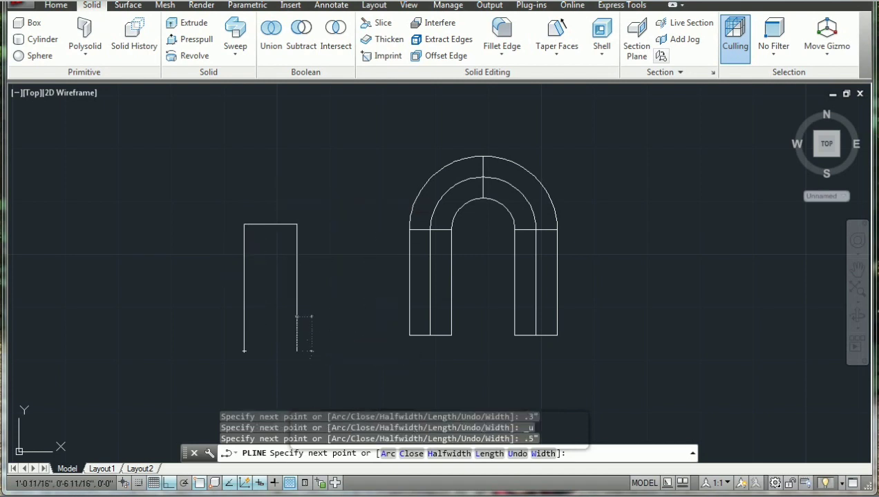
type("c")
key("Return")
key("Escape")
key("Escape")
key("Escape")
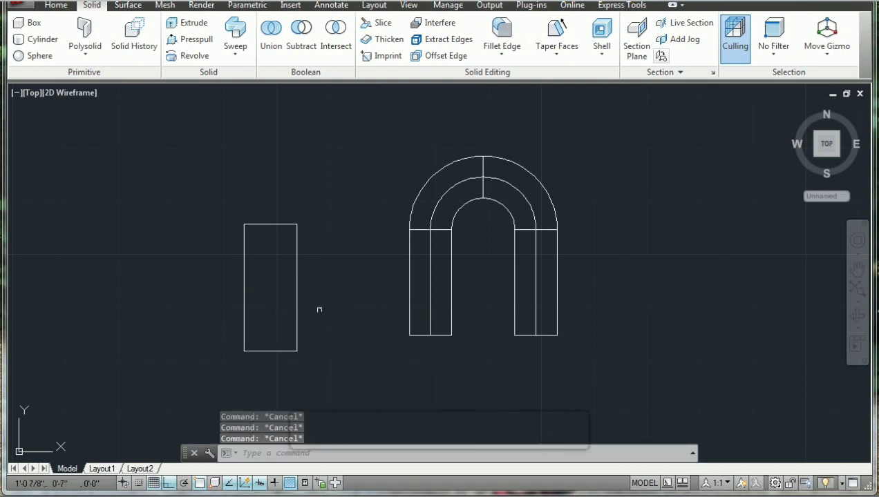
type("f")
key("Return")
- Set the fillet radius to 0.2" and round the rectangle's top-right and bottom-right corners
type("r")
key("Return")
type(".2")
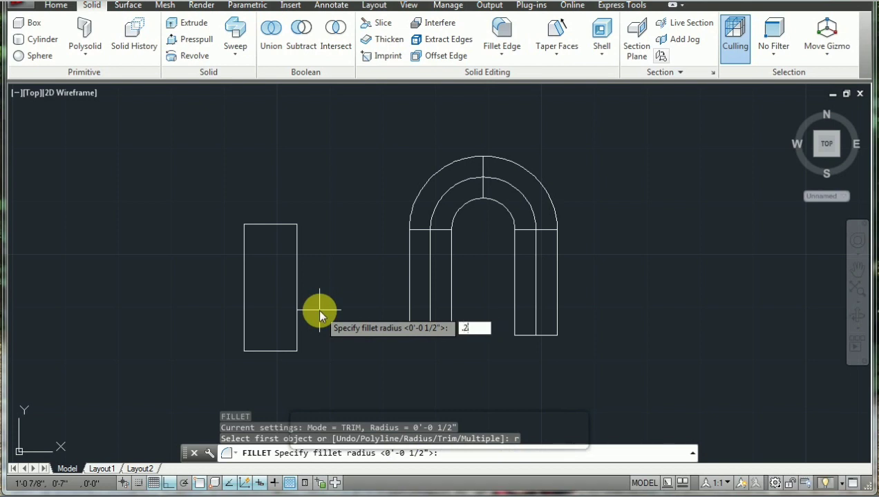
key("Return")
left_click(285, 224)
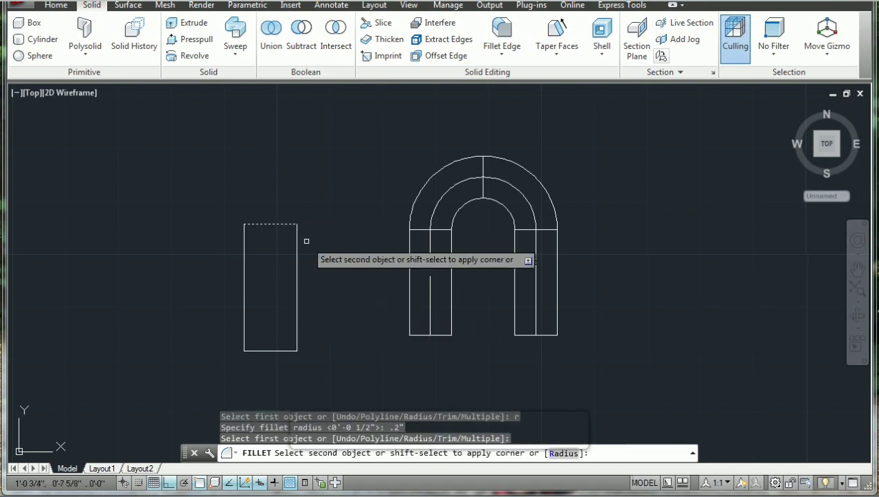
left_click(297, 259)
key("Return")
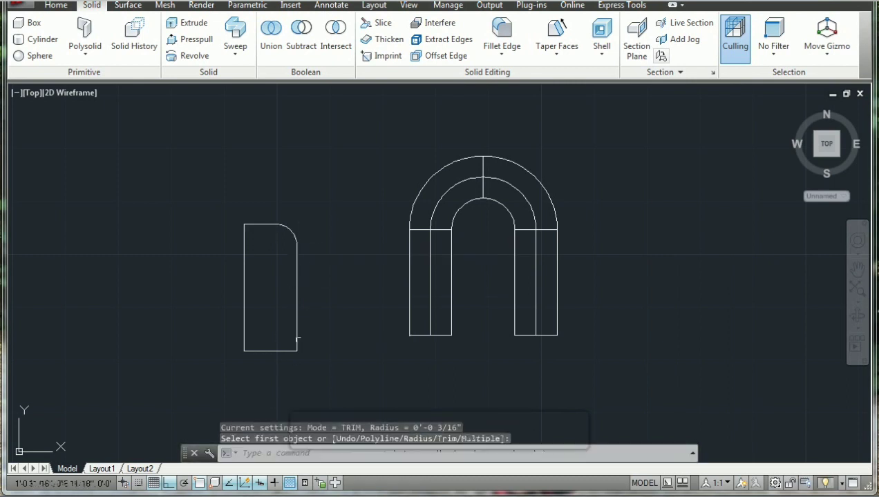
left_click(297, 342)
left_click(287, 351)
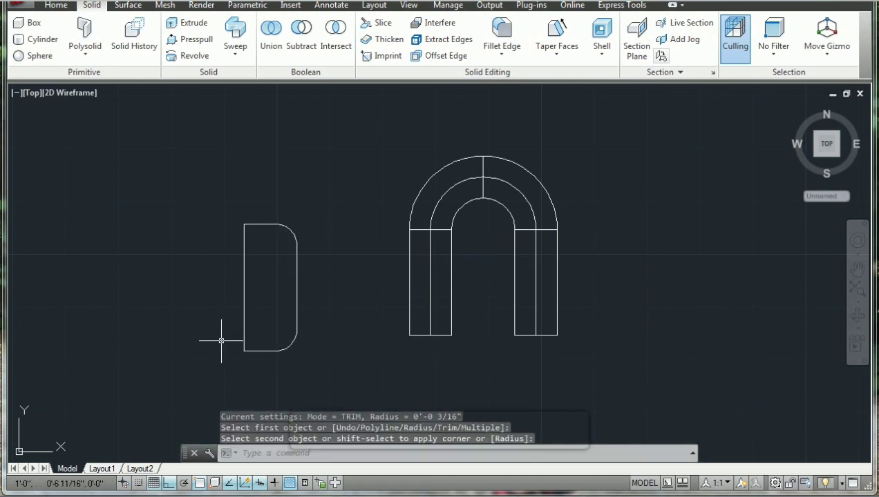
- Round the rectangle's bottom-left and top-left corners into a slot shape
key("Return")
left_click(254, 351)
left_click(245, 314)
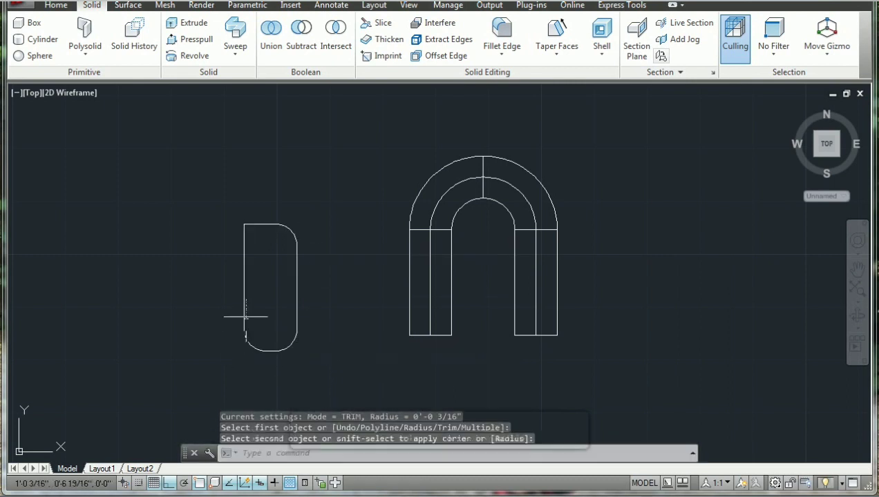
key("Return")
left_click(248, 225)
left_click(245, 236)
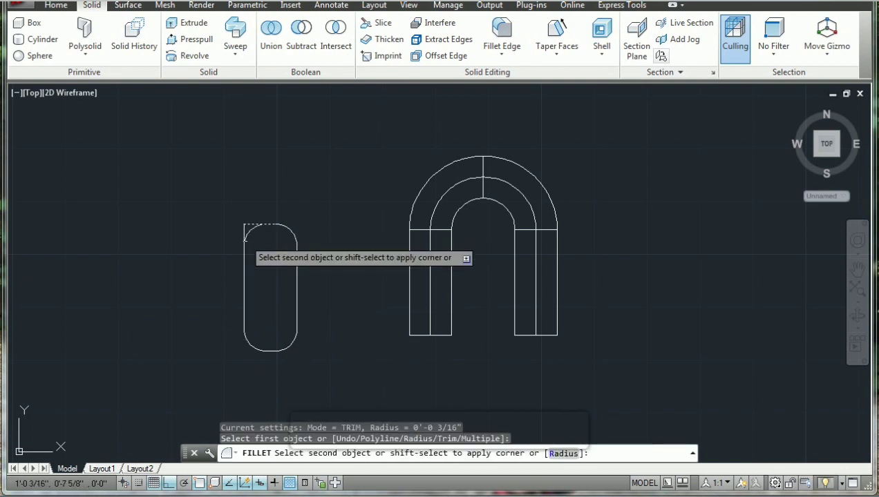
key("Return")
key("Escape")
key("Escape")
key("Escape")
key("Escape")
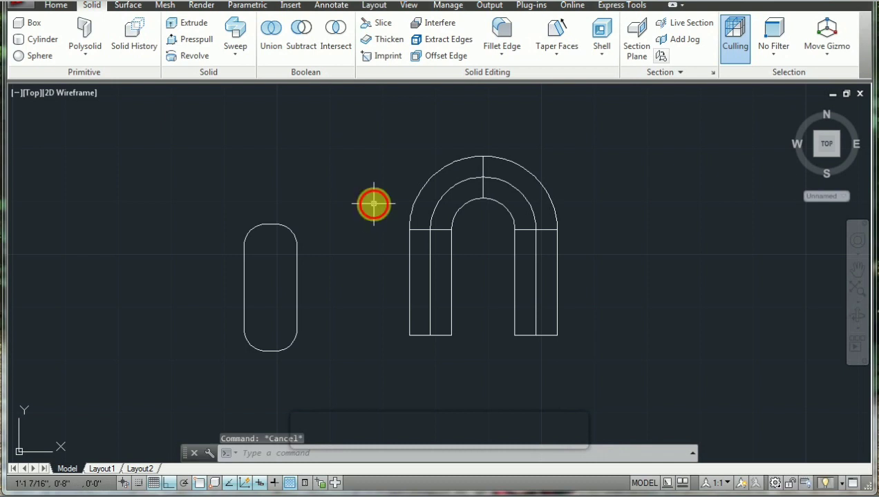
left_click(374, 203)
- Erase the old slot and draw a closed 1.5" by 0.5" rectangular polyline
left_click(236, 382)
key("Return")
type("p")
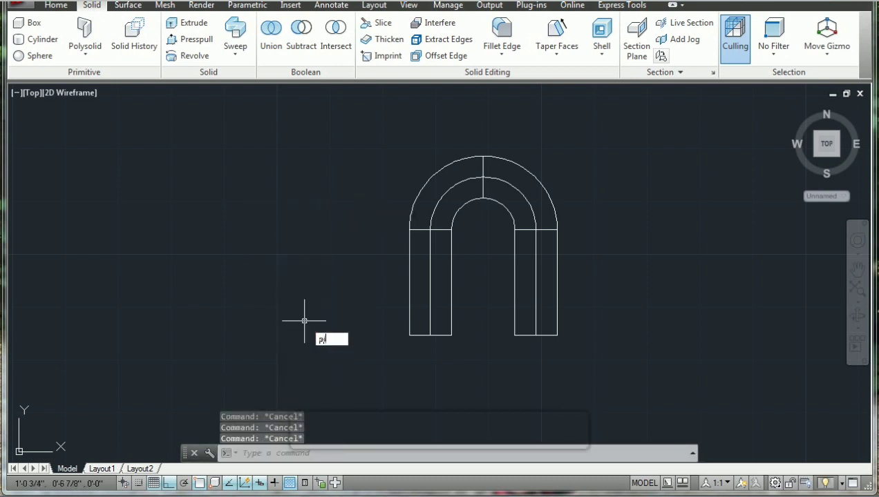
key("Return")
left_click(247, 336)
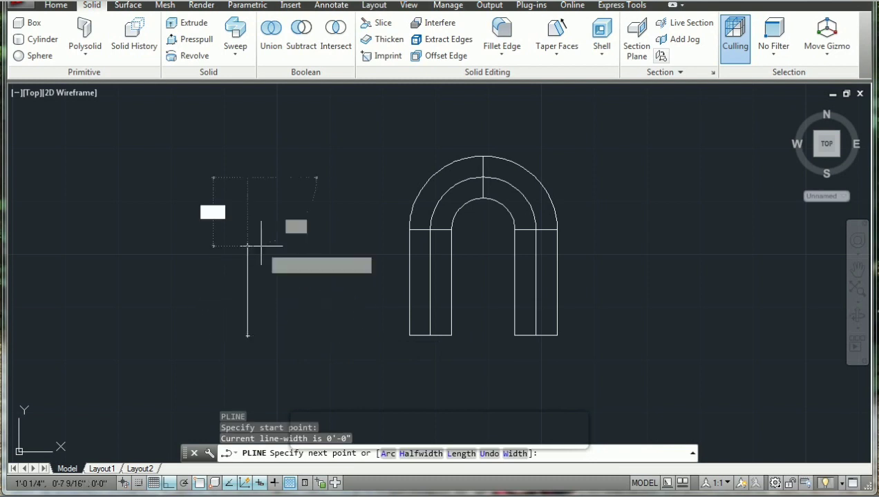
key("Return")
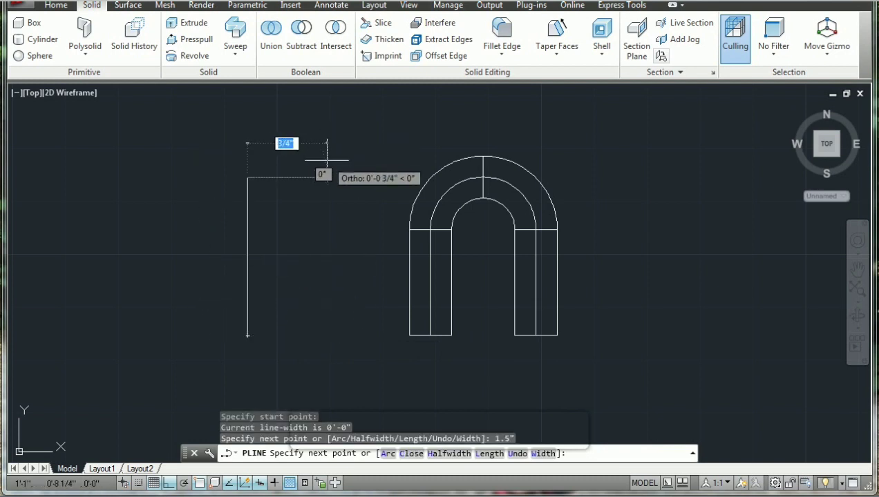
type(".5")
key("Return")
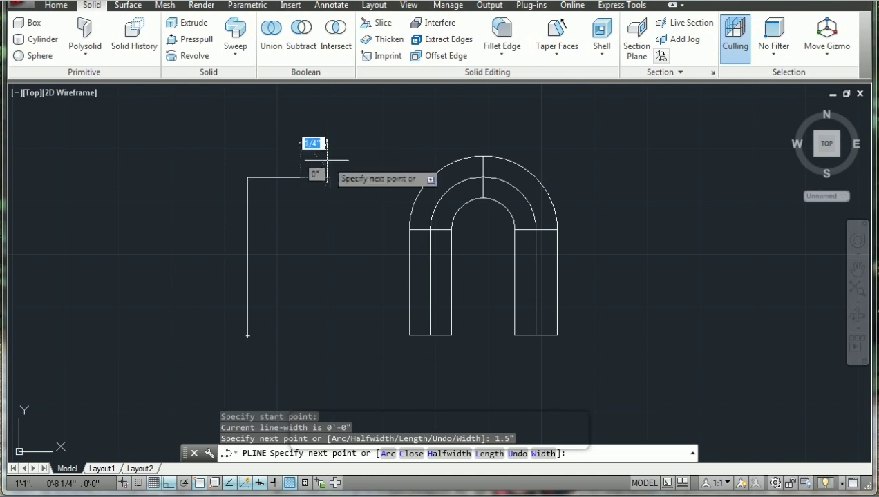
type("1.5")
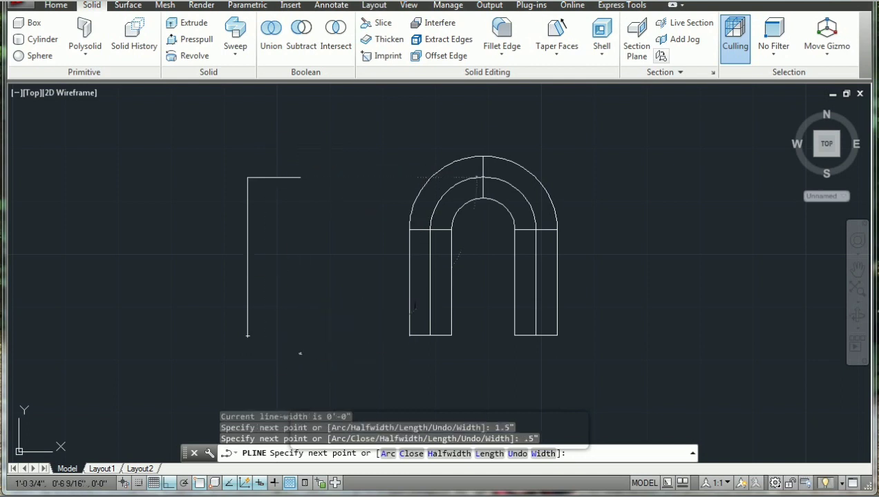
key("Return")
type("c")
key("Return")
key("Escape")
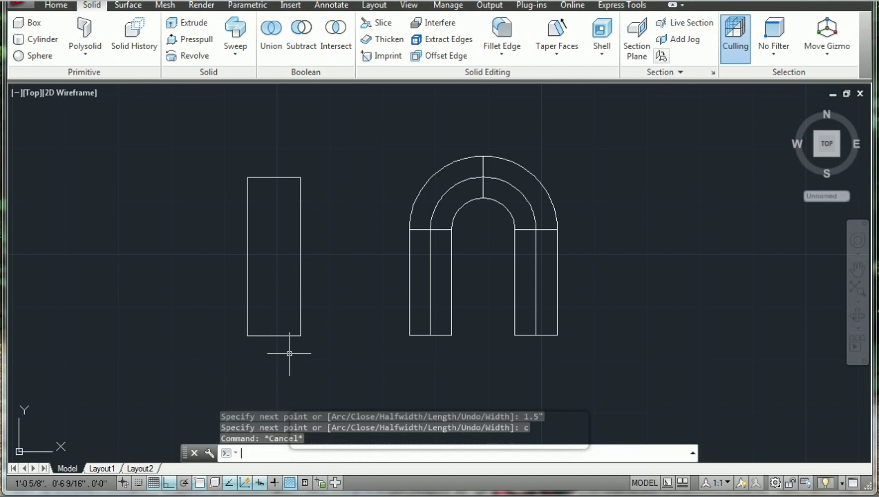
- Fillet the new rectangle's top-right and bottom-right corners
type("f")
key("Return")
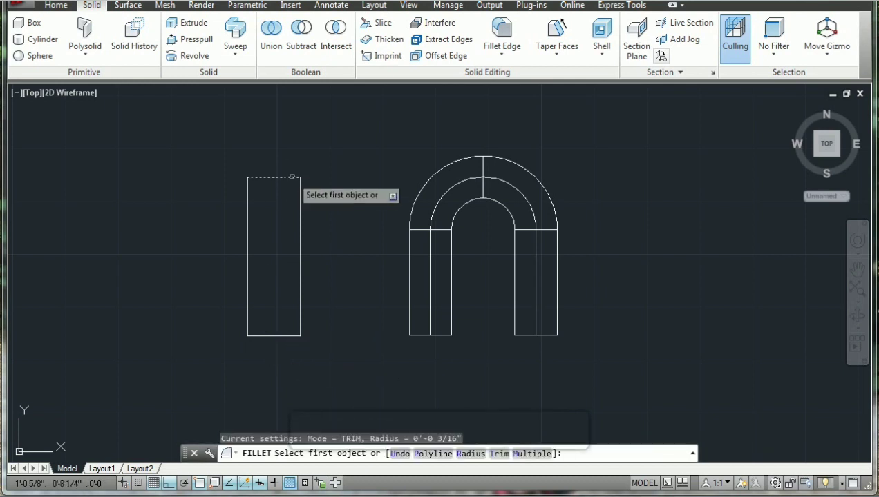
left_click(292, 178)
left_click(300, 207)
key("Return")
left_click(300, 314)
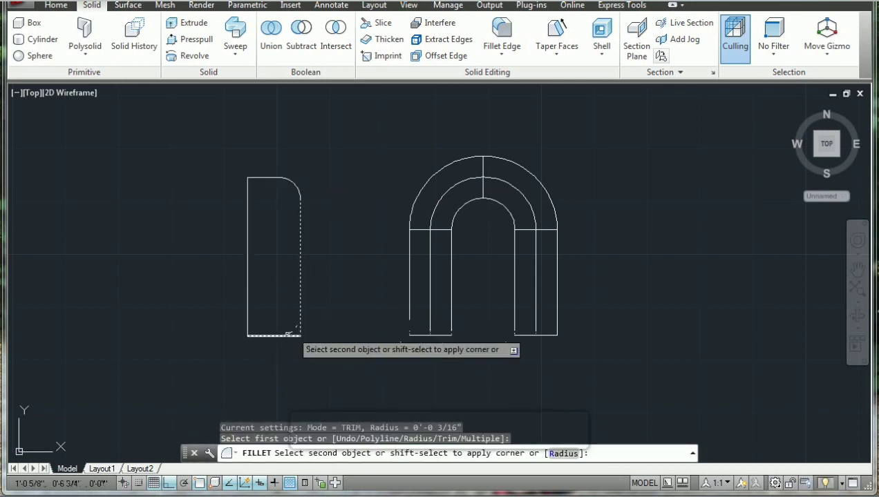
left_click(262, 335)
- Fillet the bottom-left and top-left corners to complete the slot outline
key("Return")
left_click(257, 335)
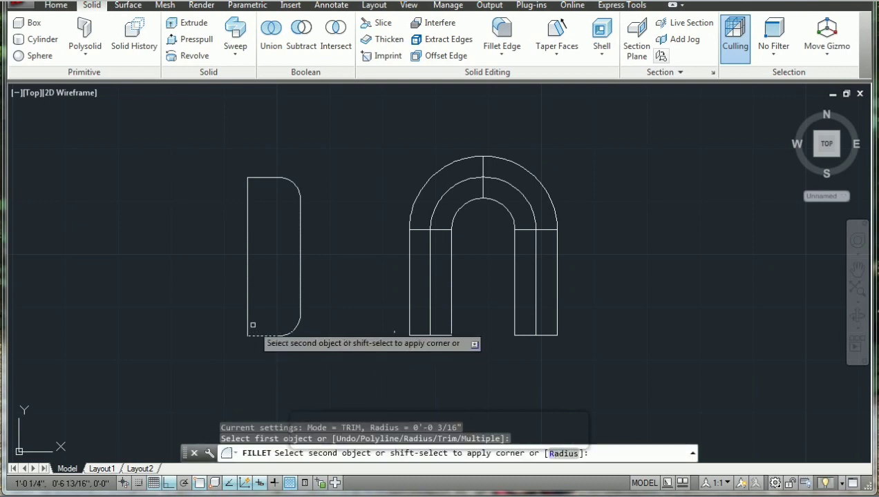
left_click(248, 290)
key("Return")
left_click(248, 190)
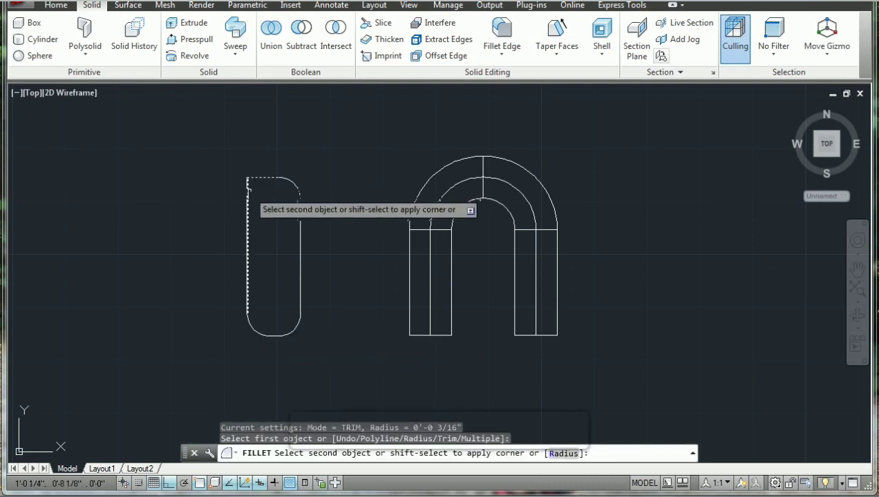
left_click(262, 178)
key("Escape")
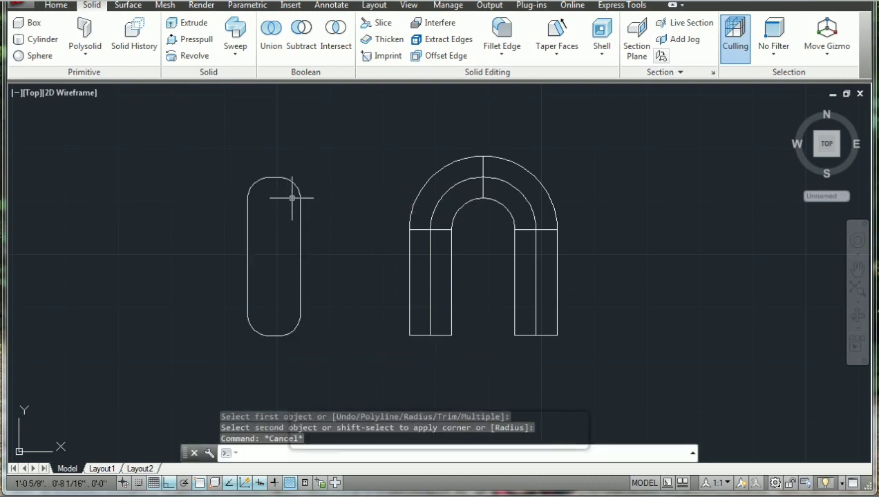
middle_click(521, 355)
middle_click(521, 355)
- Move the small circle into the slot's lower rounded end
type("m")
key("Return")
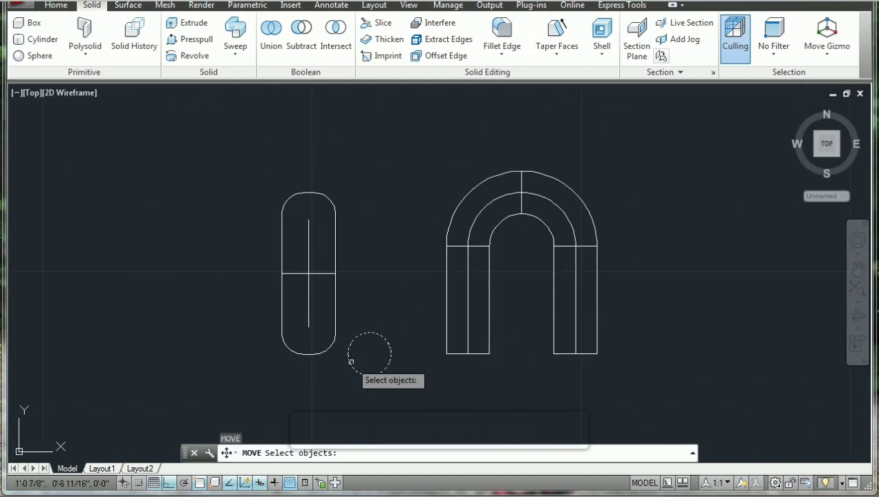
left_click(350, 362)
key("Return")
left_click(369, 354)
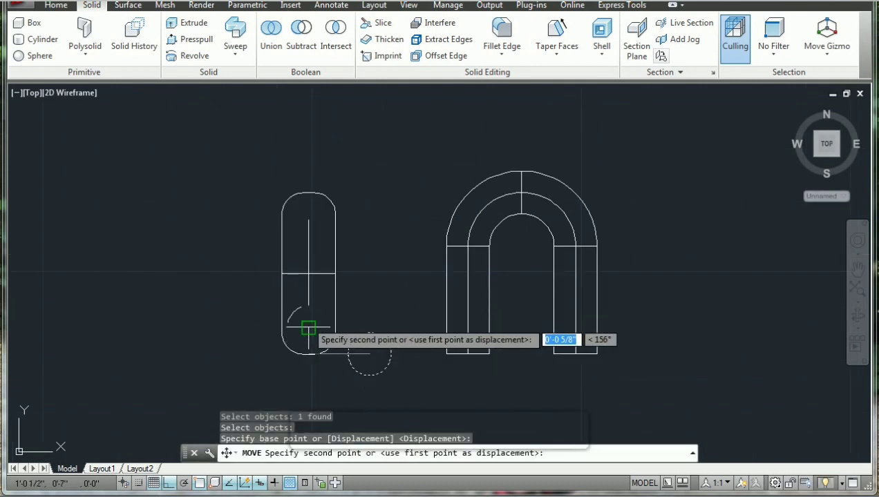
left_click(308, 326)
- Copy the circle up into the slot's upper rounded end
type("o")
key("Return")
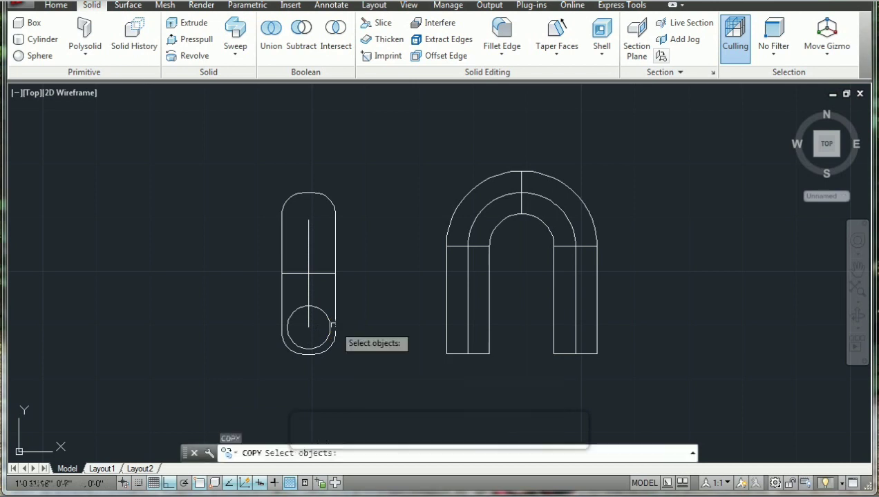
key("Return")
left_click(308, 327)
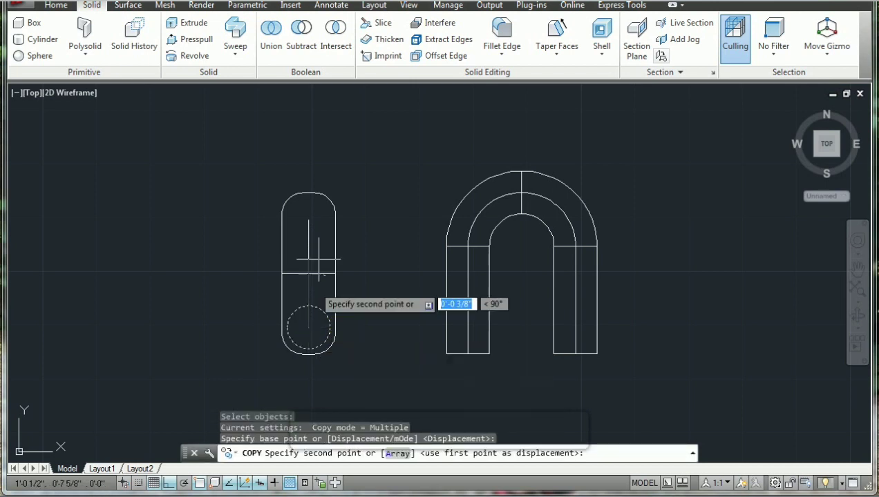
left_click(308, 219)
key("Escape")
key("Escape")
key("Escape")
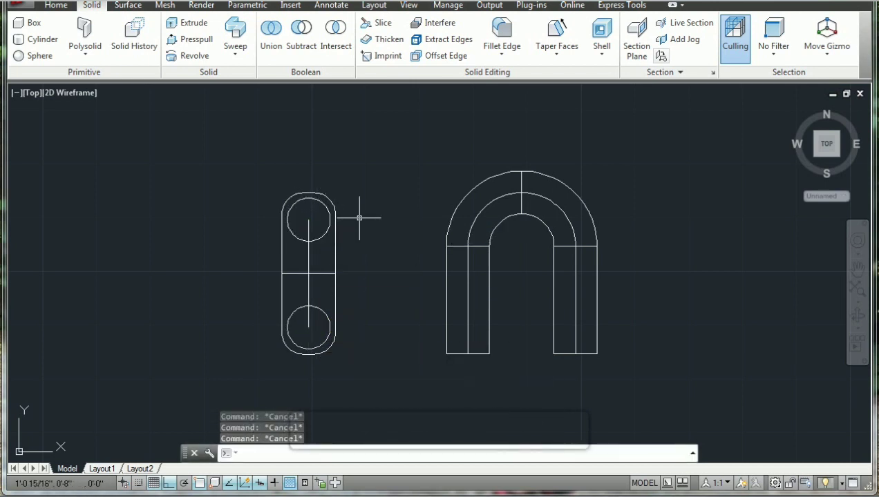
- Erase the two centre lines crossing the slot
type("e")
key("Return")
left_click(320, 259)
left_click(298, 290)
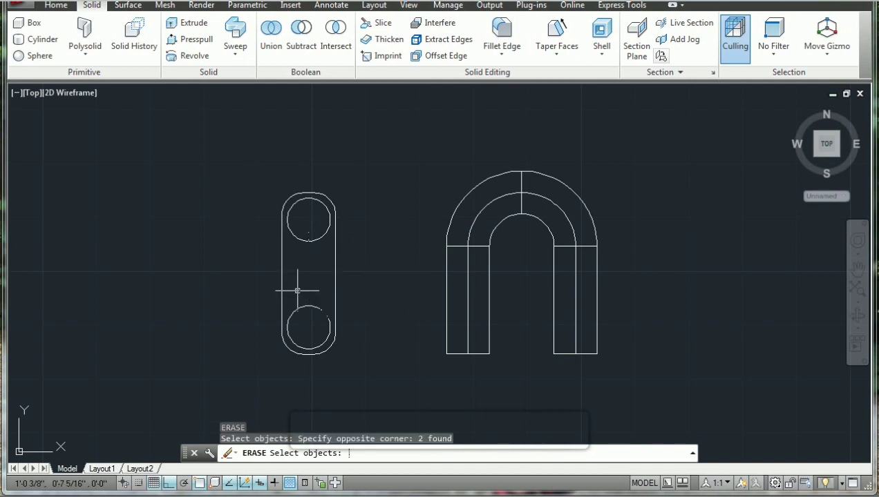
key("Return")
key("Escape")
key("Escape")
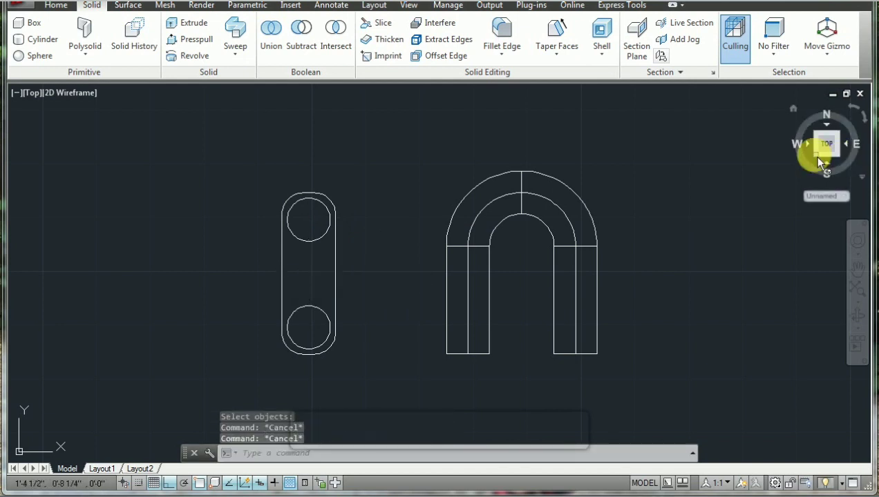
left_click(812, 156)
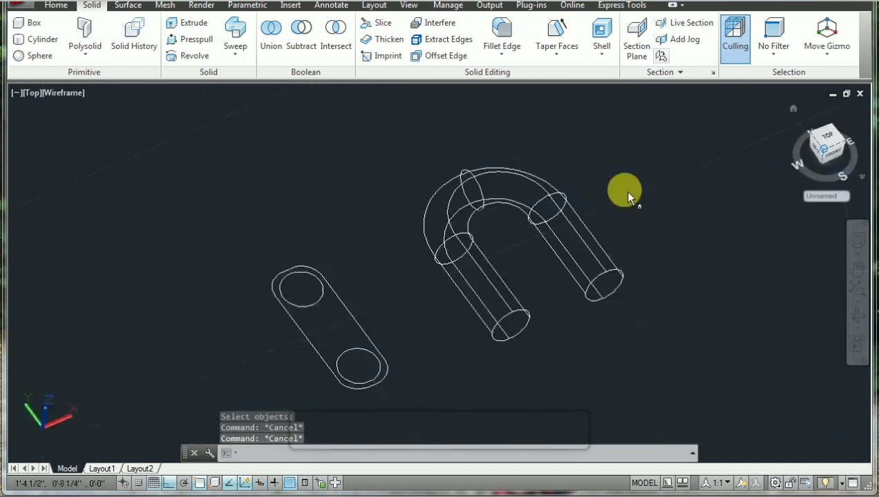
- Press-pull the slot's enclosed area 0.1" from the Home tab into a plate with two holes
left_click(55, 9)
left_click(87, 39)
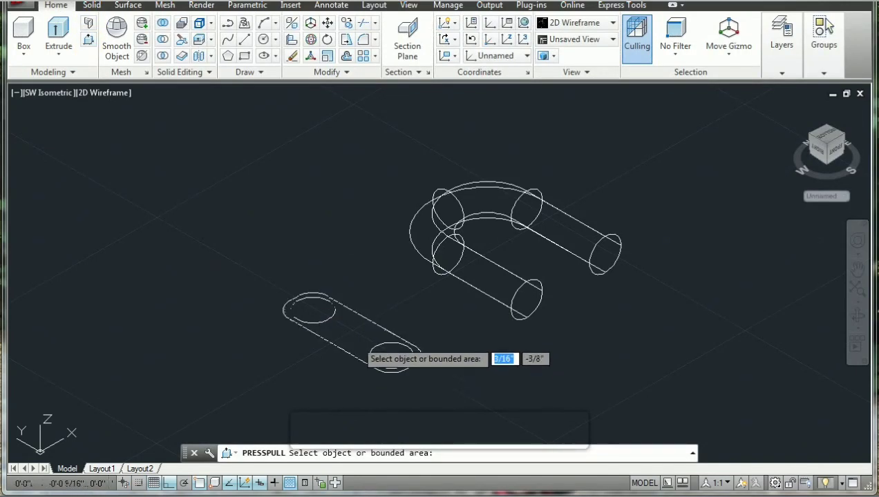
left_click(353, 333)
type(".1")
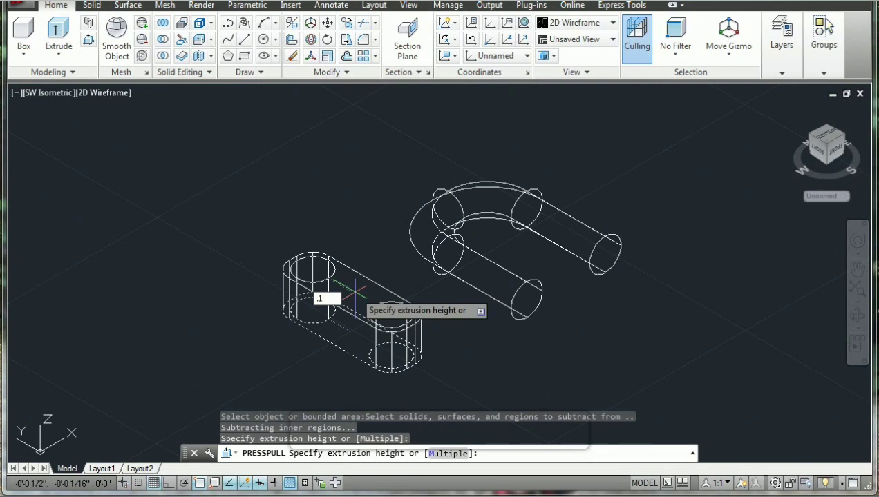
key("Return")
key("Escape")
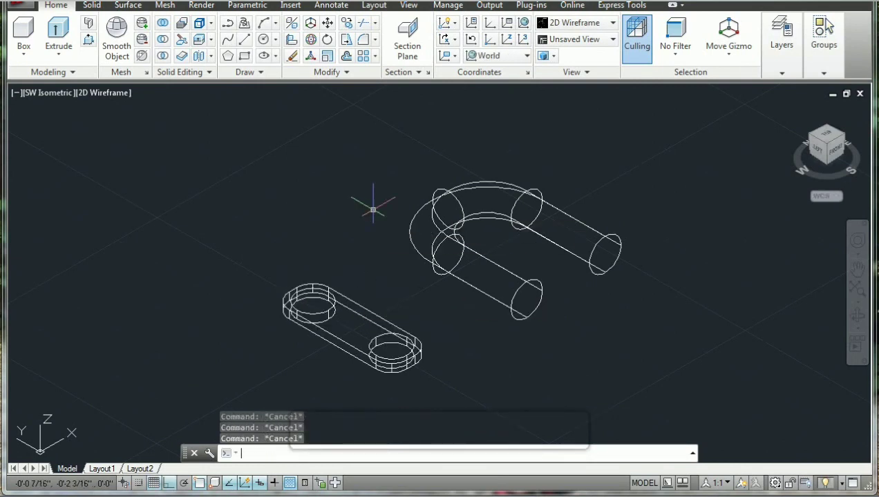
type("d")
key("Escape")
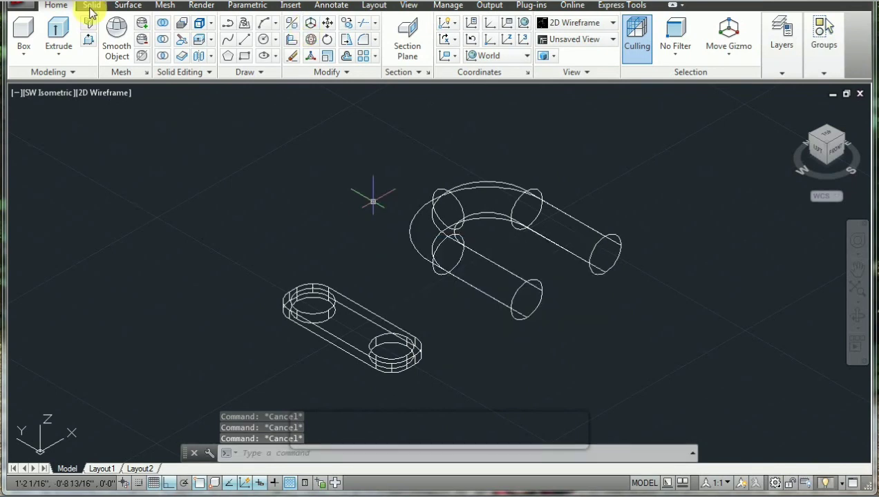
- Start Fillet Edge on the Solid tools and set the rounding radius to 0.03
left_click(91, 6)
left_click(501, 29)
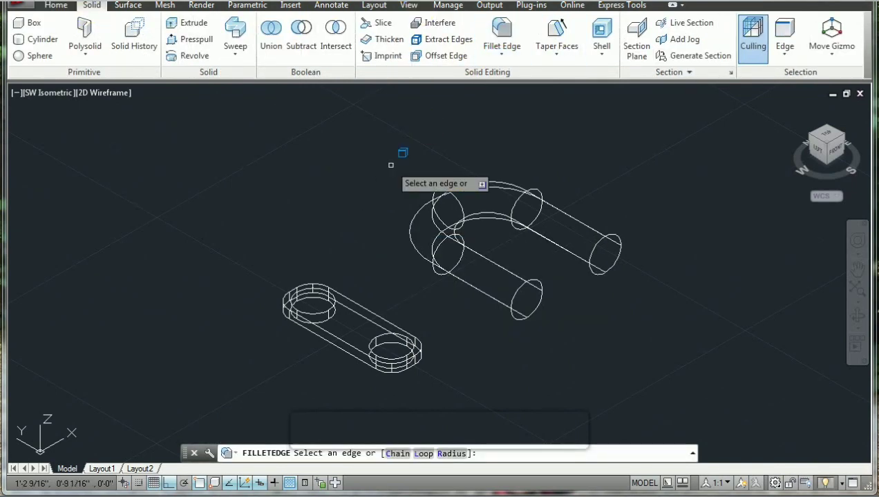
type("r")
key("Return")
type(".03\"")
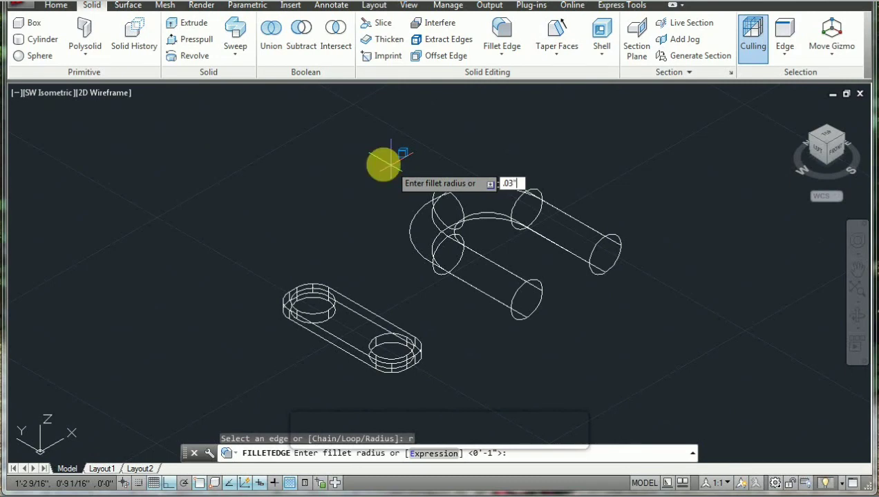
key("Return")
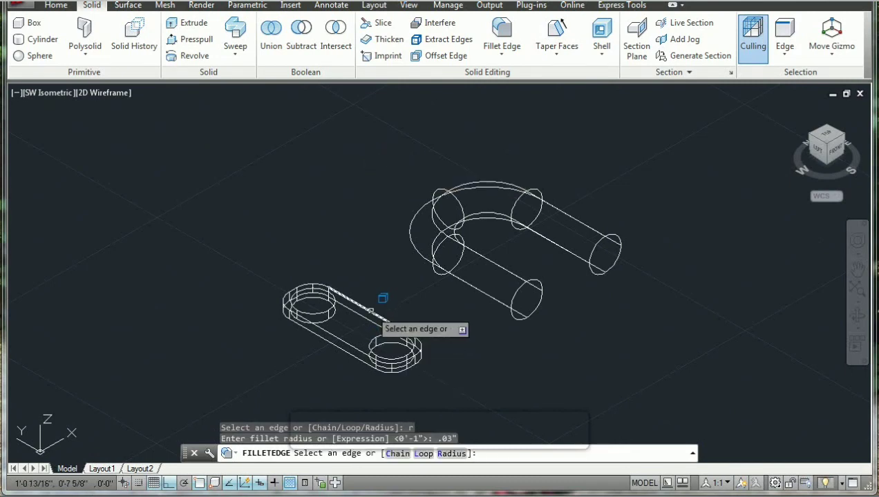
- Pick the plate's top, end, lower outer and slot-arc edges and apply the 0.03 fillet
left_click(370, 312)
left_click(376, 307)
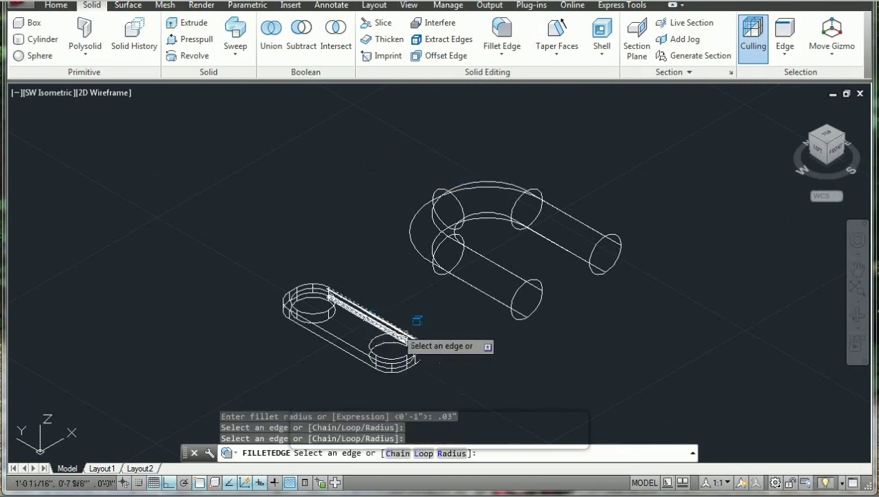
left_click(419, 348)
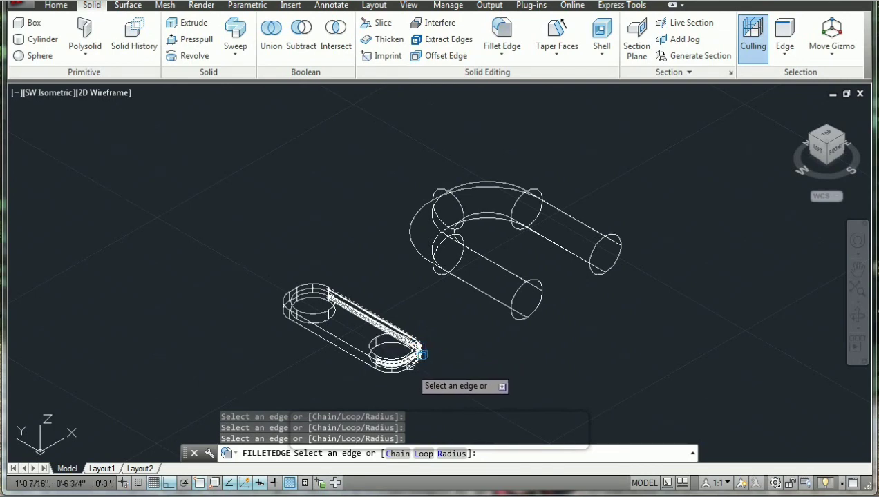
left_click(353, 350)
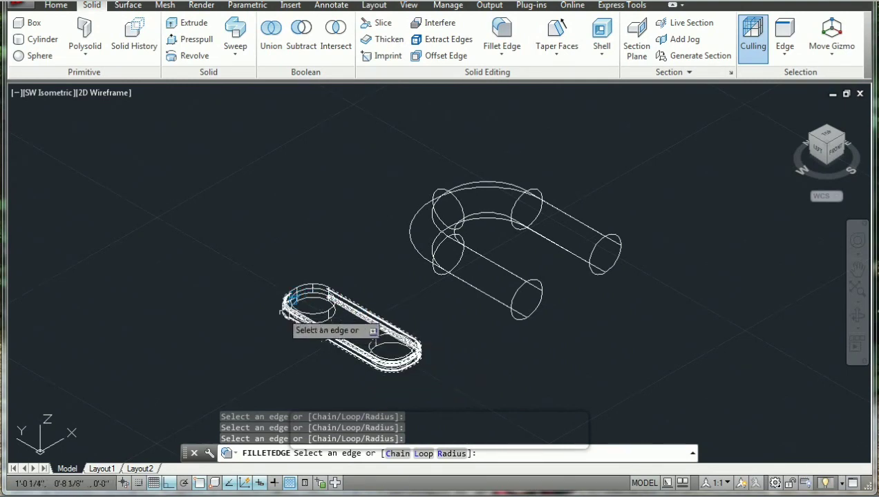
scroll(293, 299, "up", 4)
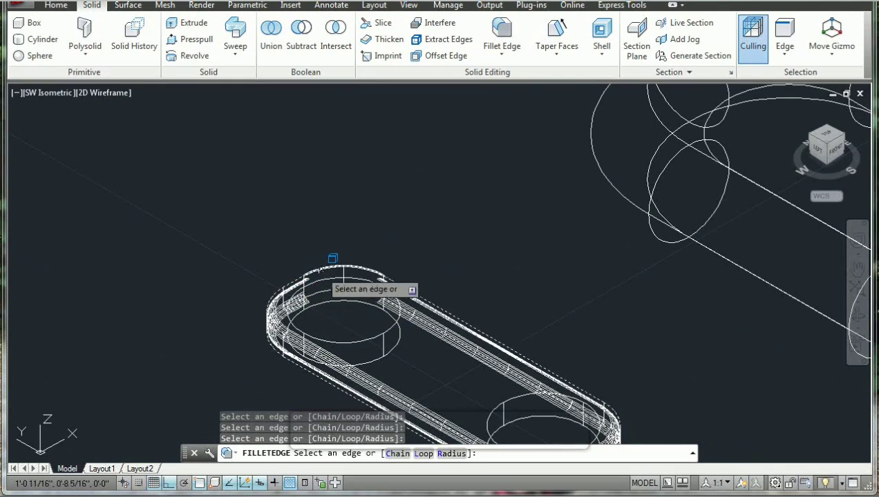
left_click(322, 269)
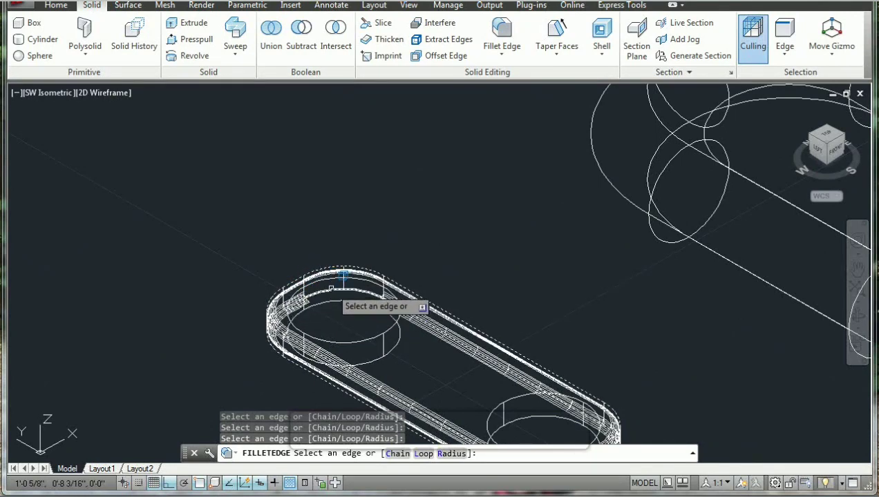
key("Return")
key("Return")
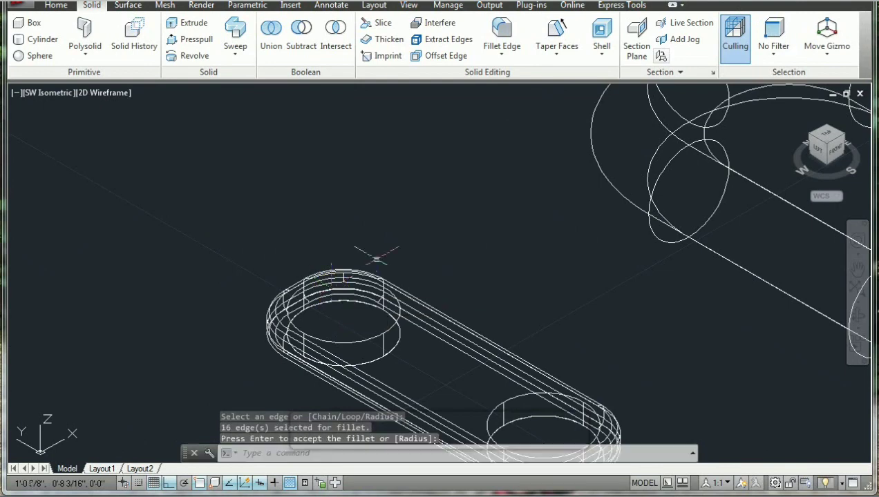
scroll(425, 201, "down", 4)
key("Escape")
key("Escape")
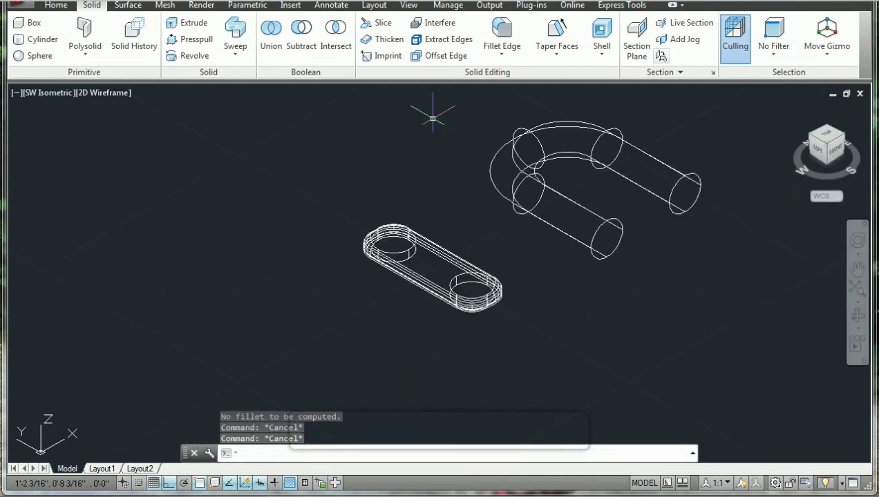
- Switch to Chamfer Edge with a 0.03 chamfer distance
left_click(503, 55)
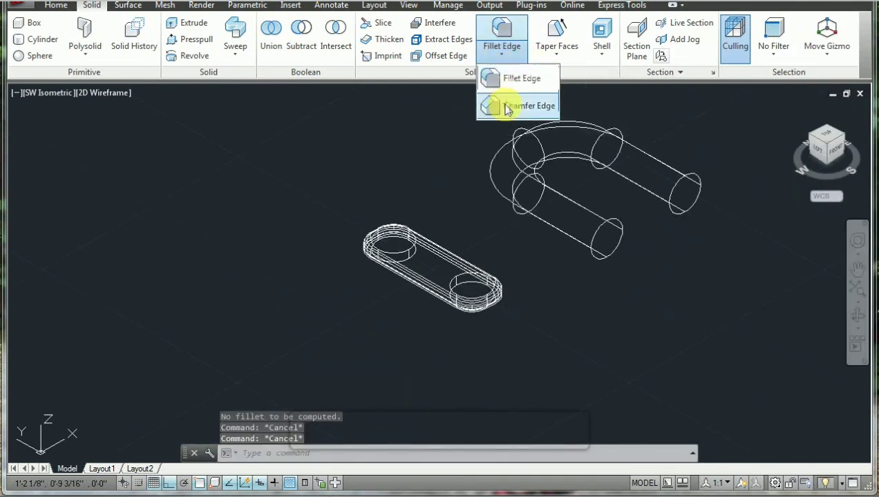
left_click(509, 103)
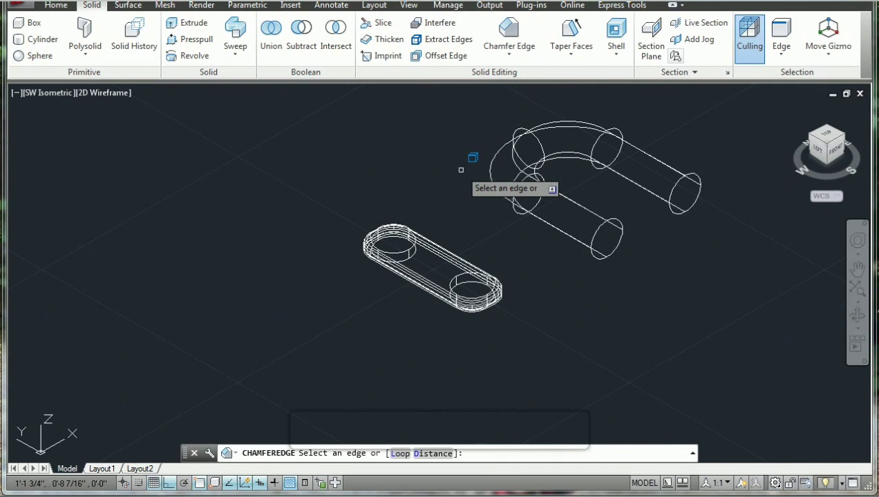
type(".03")
key("Return")
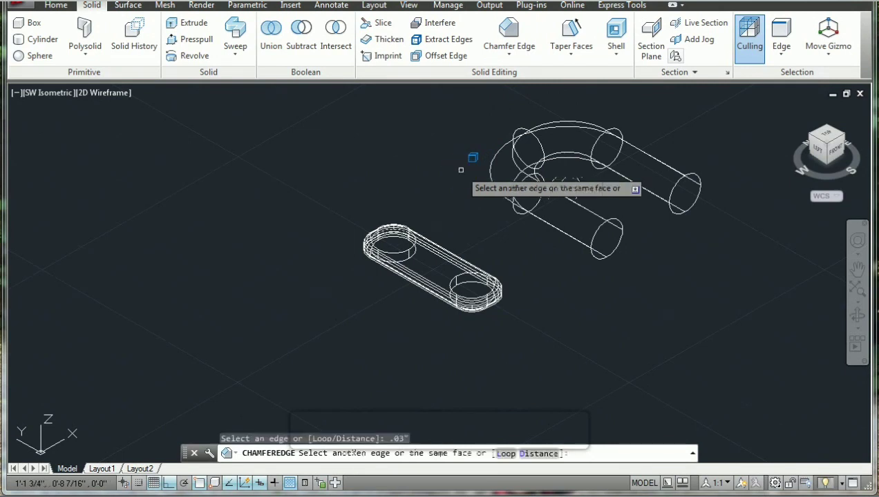
- Chamfer the near and far tube-end edges, then save the drawing
left_click(613, 209)
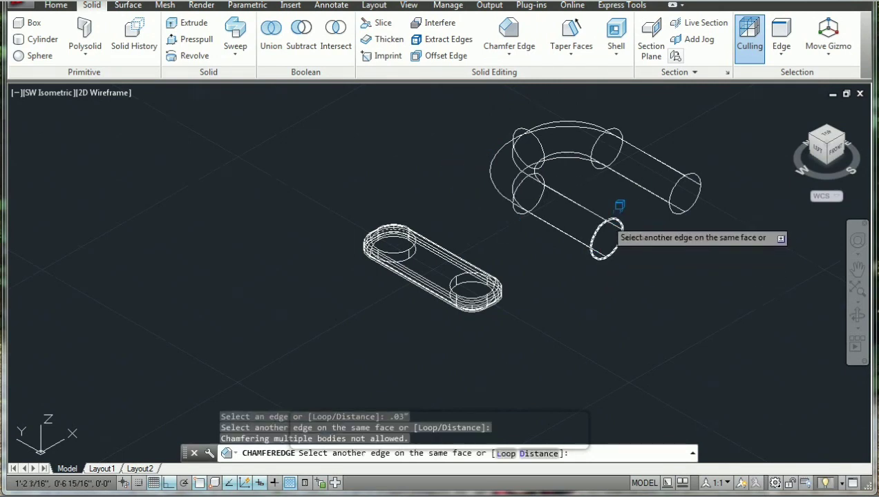
left_click(618, 210)
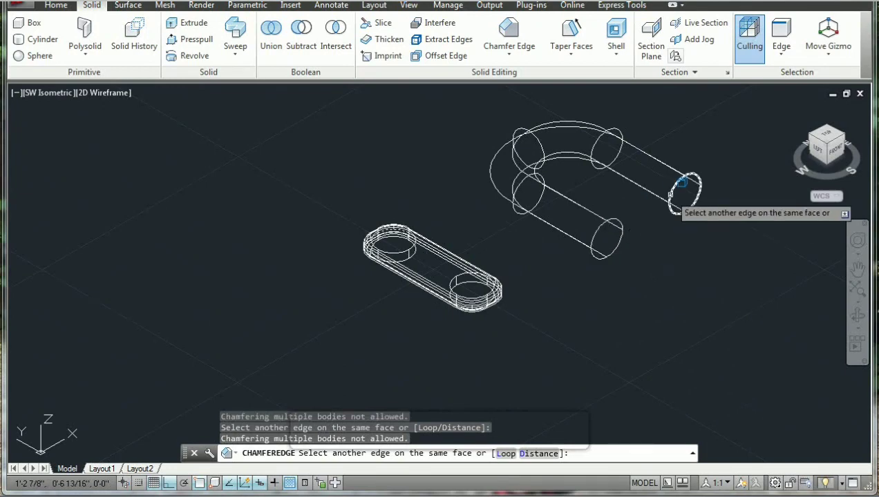
key("Return")
key("Escape")
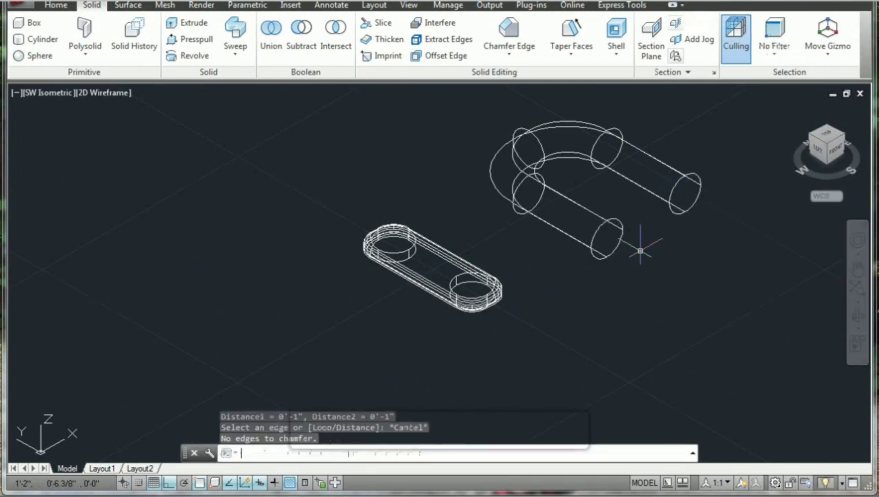
key("Escape")
key("Escape")
key("ctrl+s")
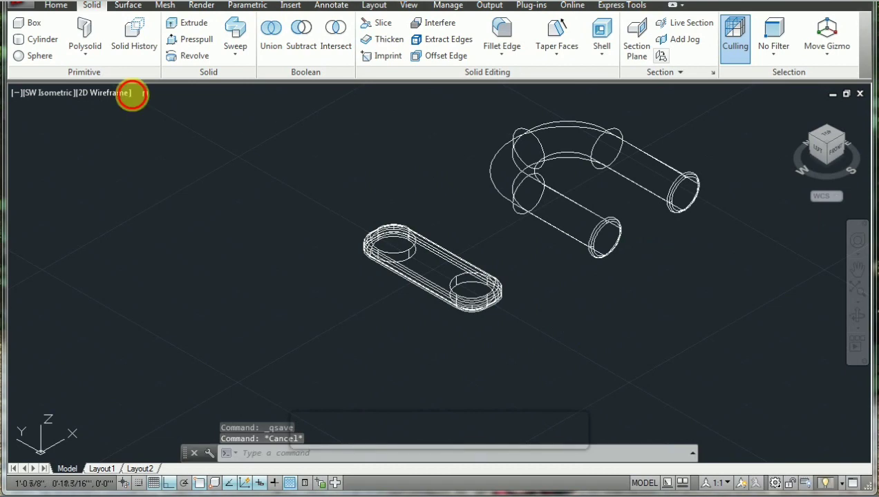
- Switch to the Front preset view
left_click(63, 92)
left_click(93, 190)
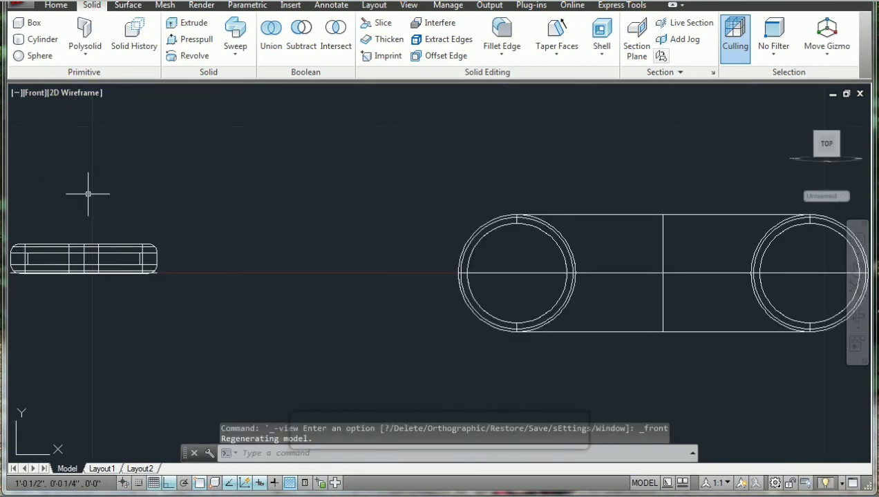
key("Escape")
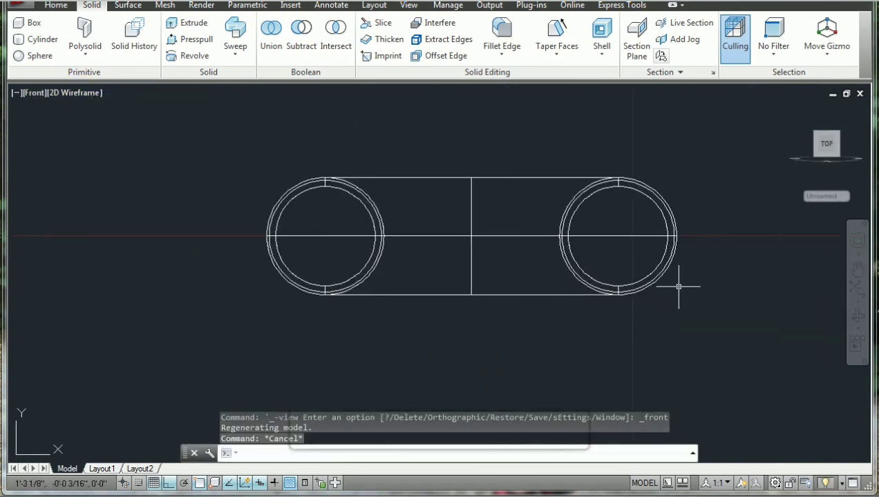
- Draw a helix centred on the left tube end: 0.2 base and top radius, 0.7 height
left_click(56, 6)
left_click(241, 75)
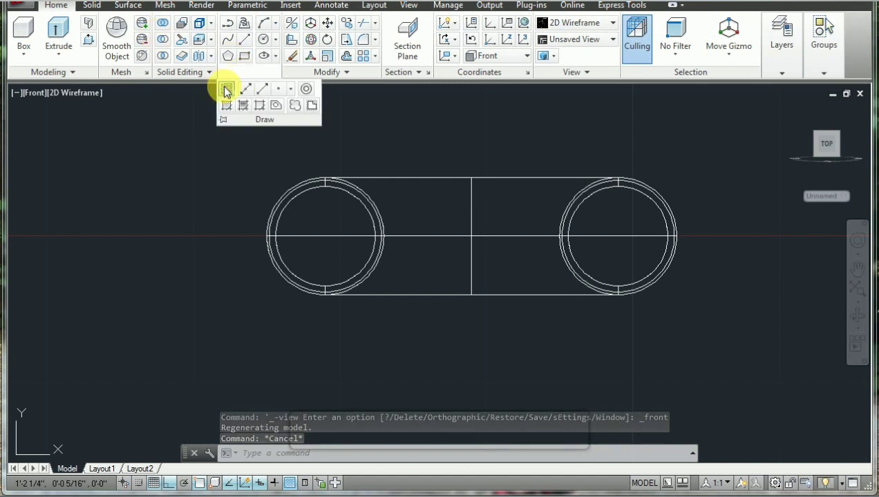
left_click(226, 88)
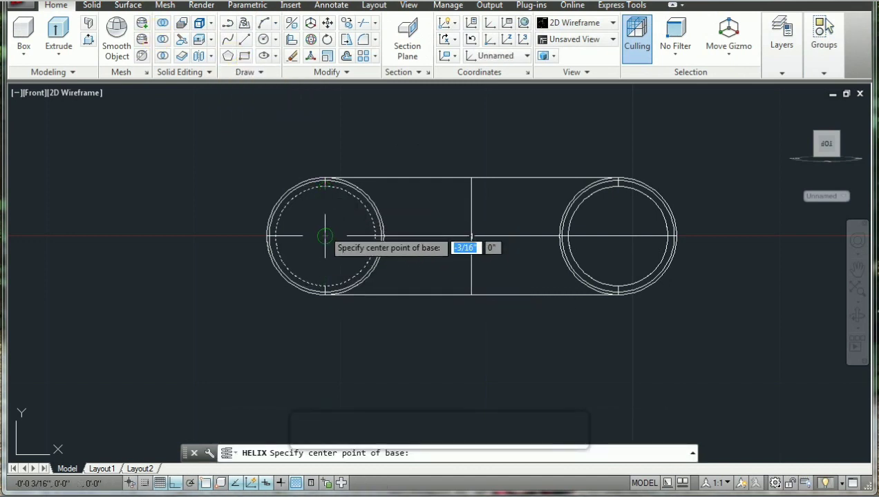
left_click(325, 236)
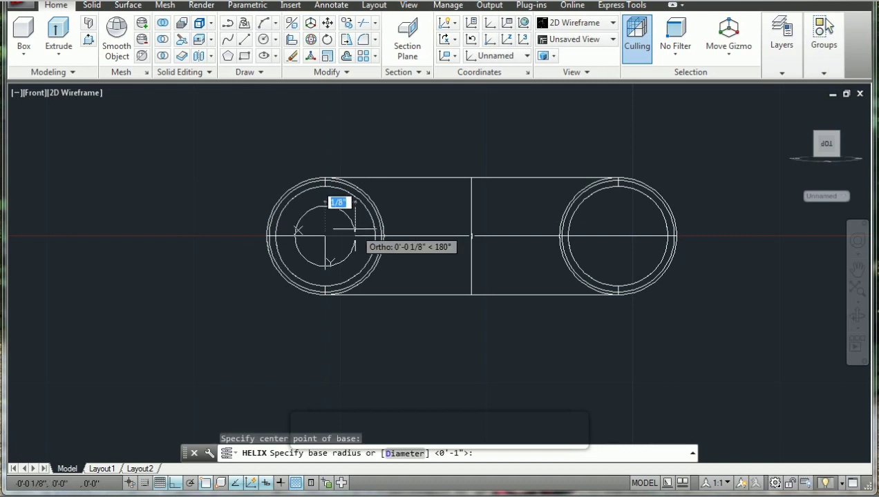
key("Escape")
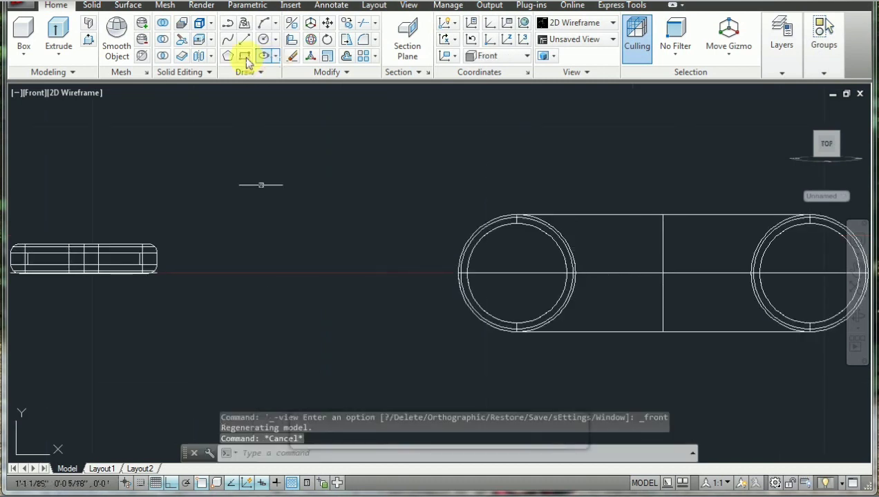
left_click(245, 72)
left_click(228, 94)
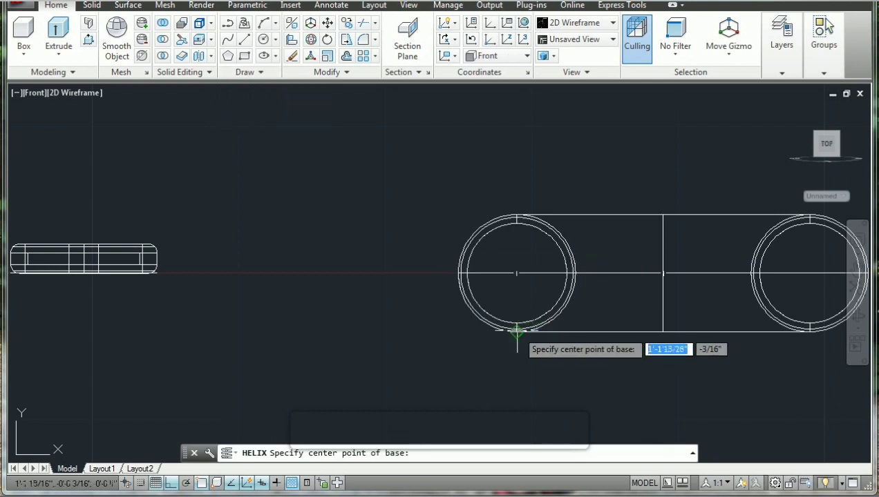
left_click(517, 273)
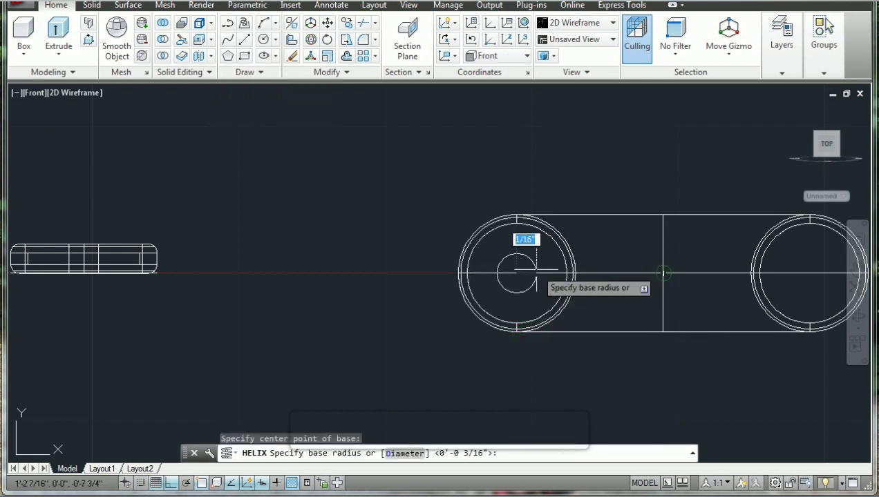
key("Return")
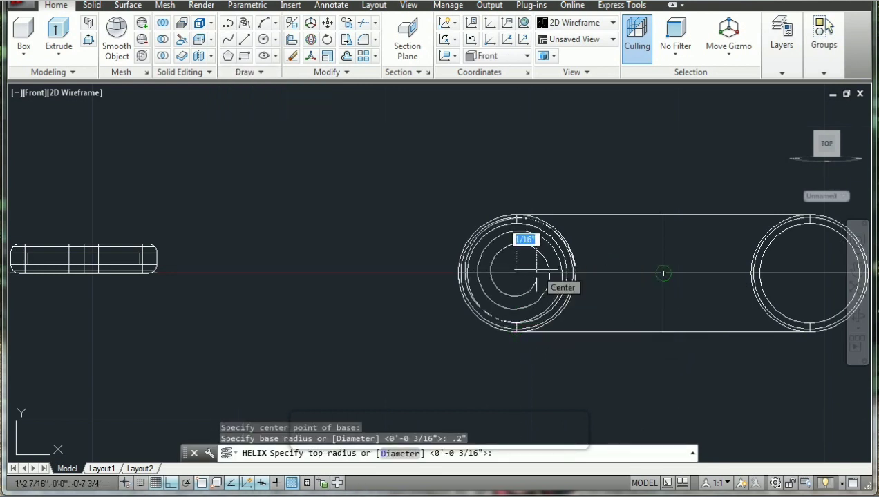
type(".2")
key("Return")
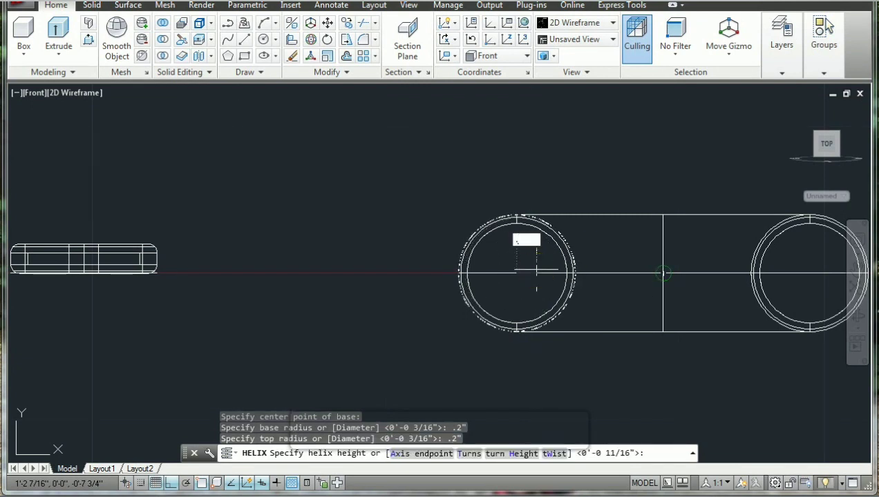
type("7\"")
key("Return")
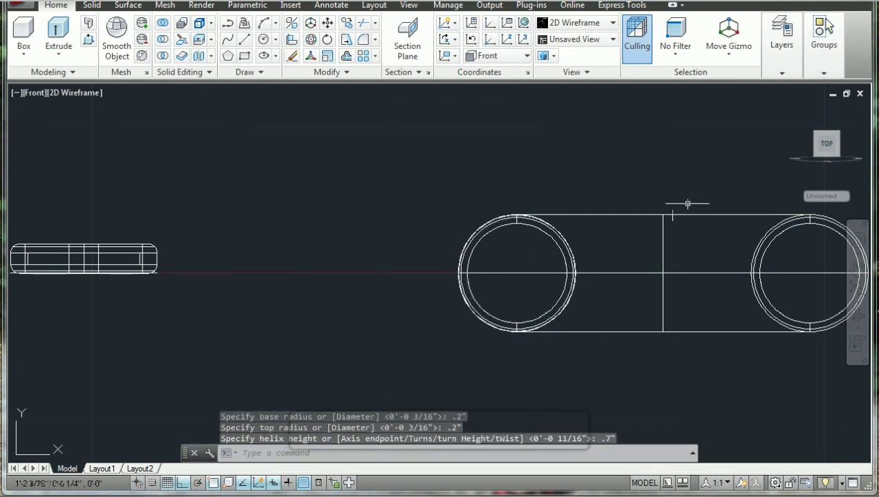
- From an isometric ViewCube view, set the helix's Turns to 7 in Properties
left_click(817, 160)
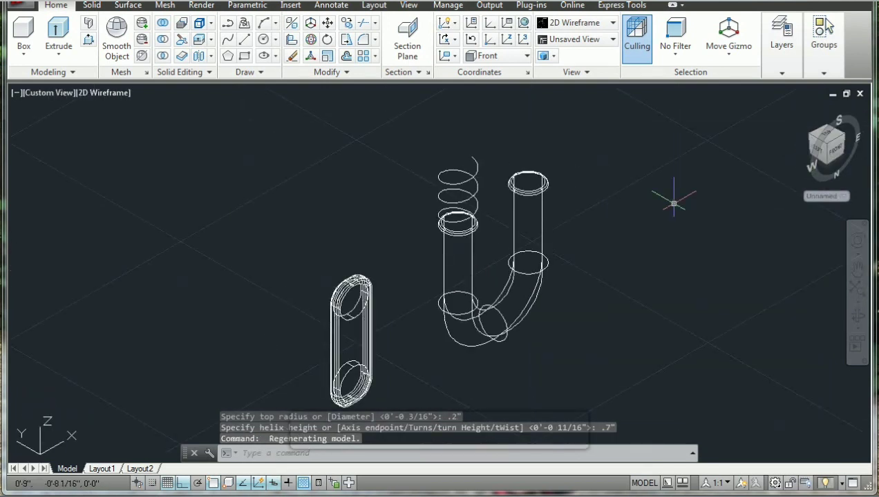
key("Escape")
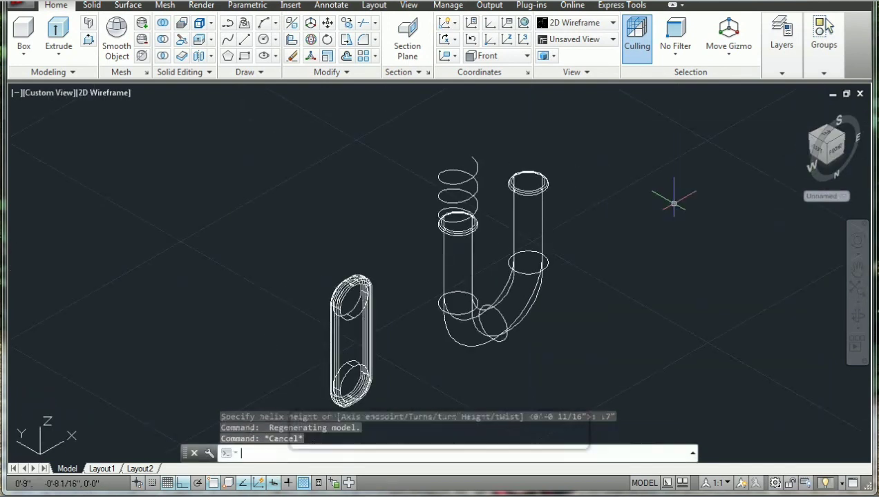
left_click(467, 179)
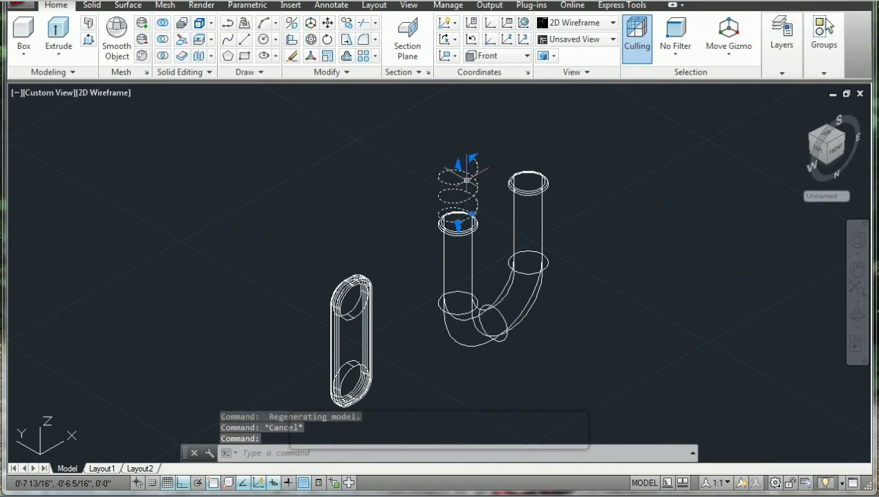
left_click(408, 7)
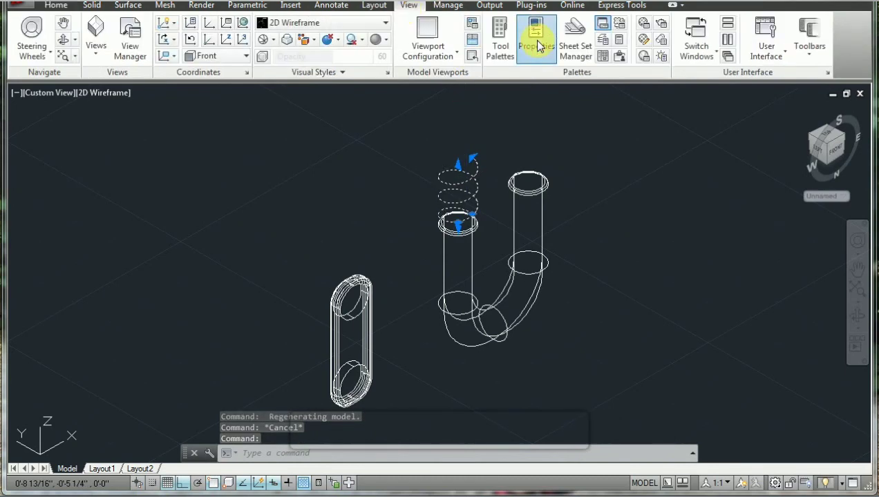
left_click(538, 46)
type("7.0000")
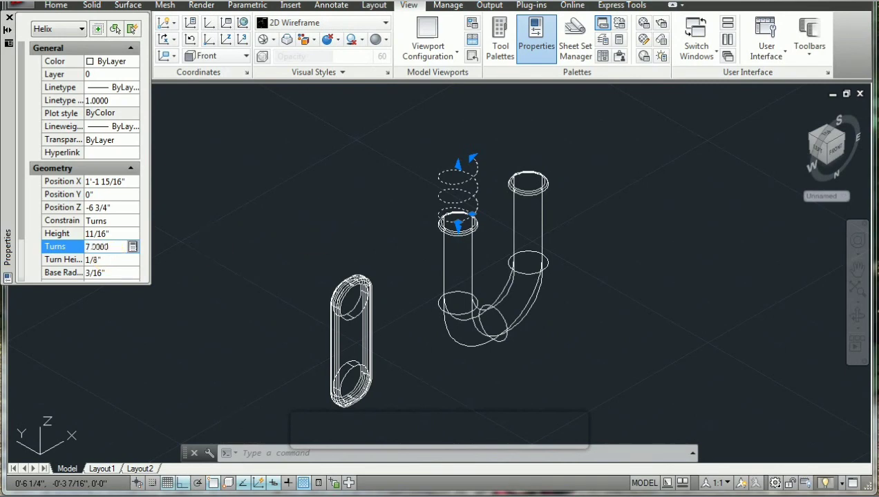
key("Escape")
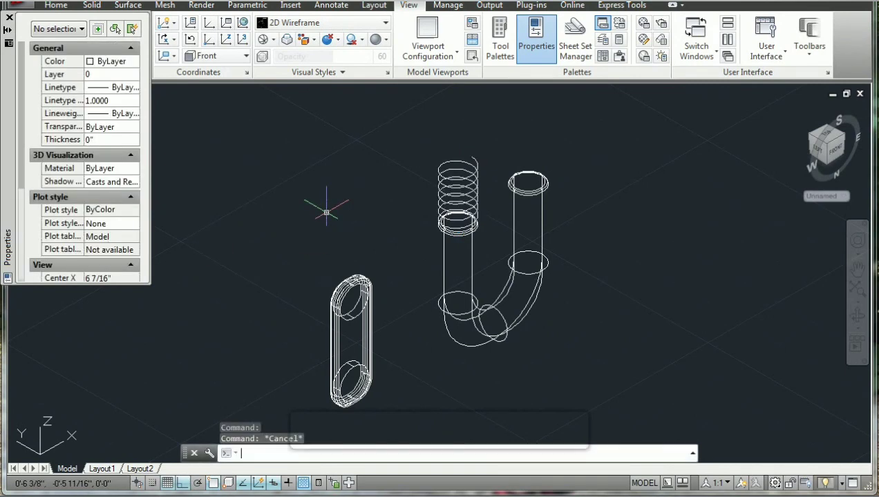
key("Escape")
- Cancel a stray circle attempt and close the Properties palette
scroll(361, 174, "up", 2)
key("Escape")
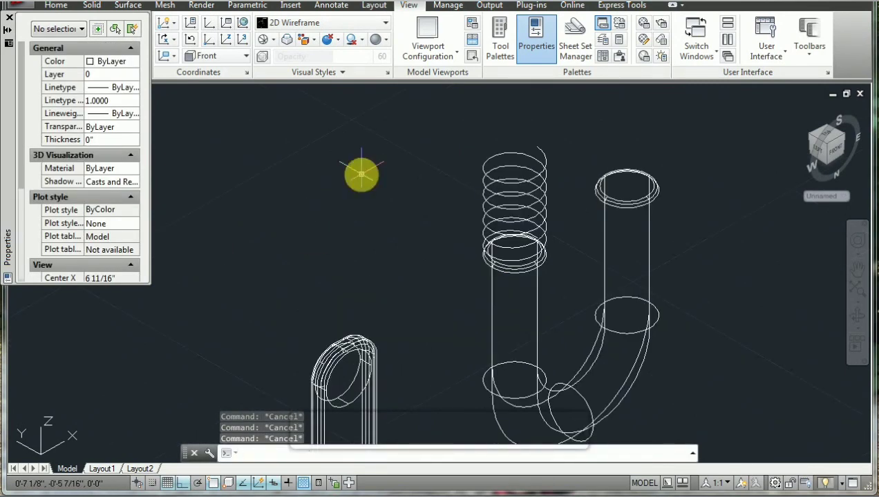
type("c")
key("Return")
left_click(382, 175)
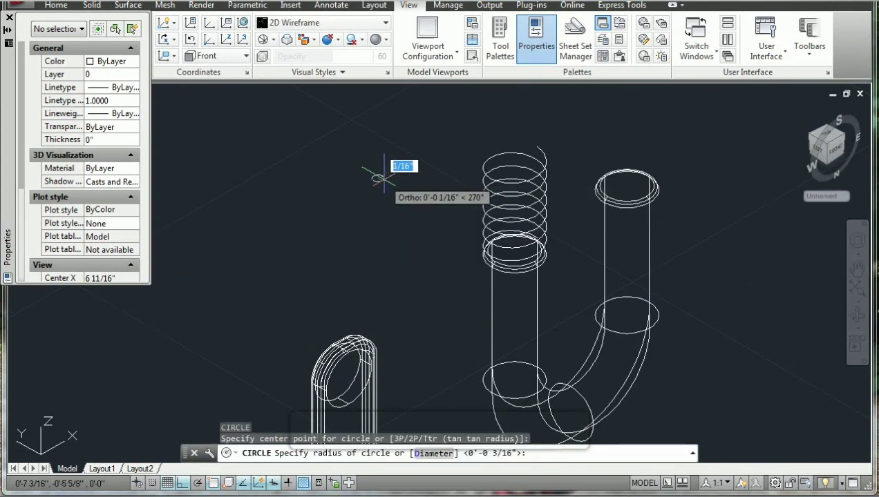
key("Escape")
key("Escape")
left_click(10, 17)
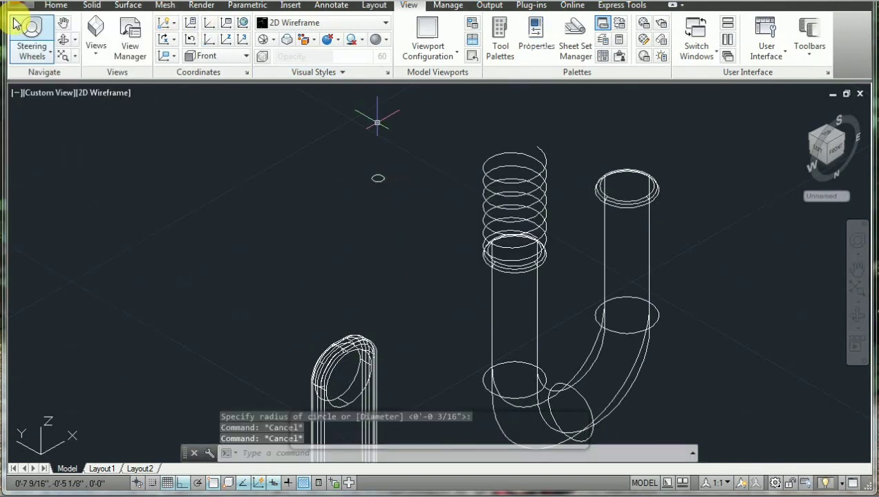
- Sweep the small circle profile along the helix path to make a solid coil
left_click(92, 5)
left_click(234, 28)
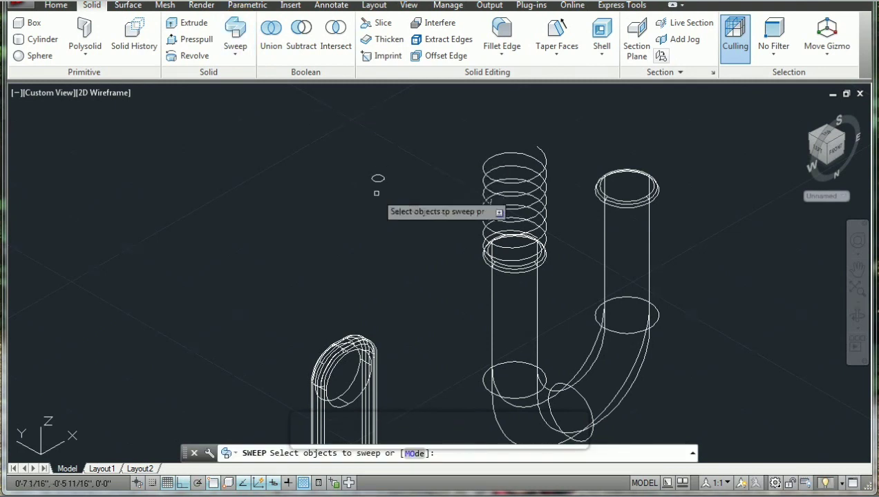
left_click(378, 180)
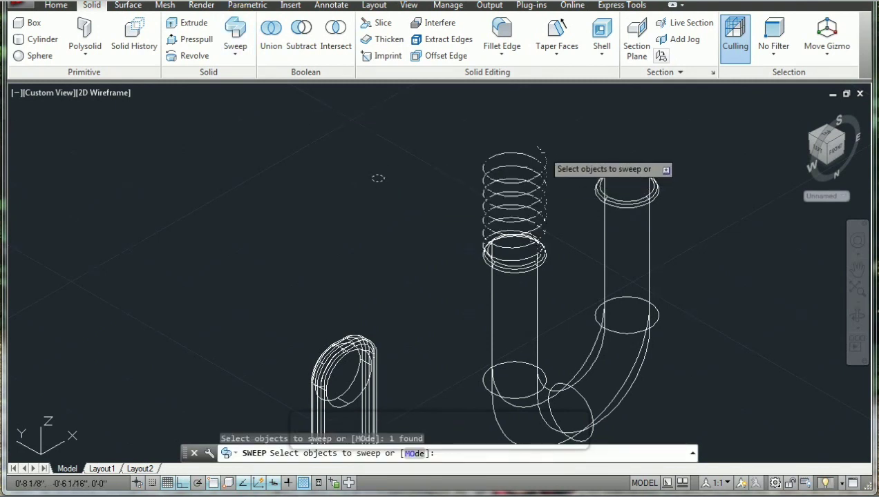
left_click(542, 151)
key("Escape")
key("Return")
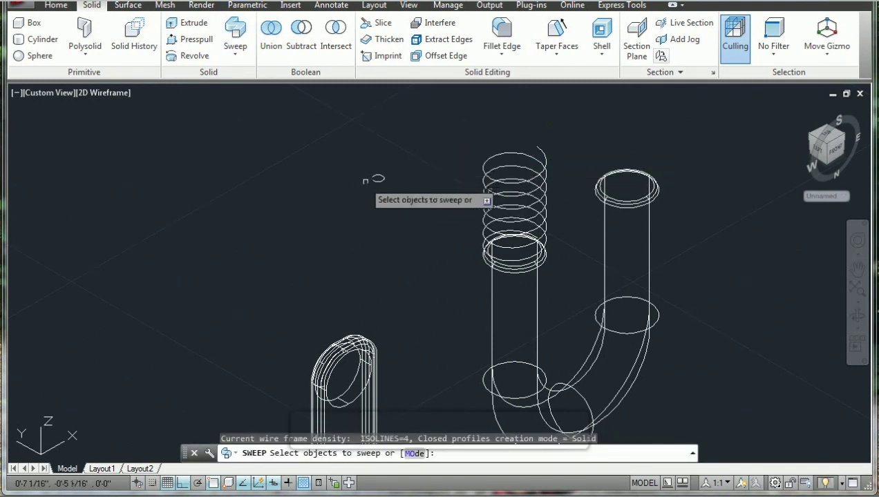
left_click(378, 178)
key("Return")
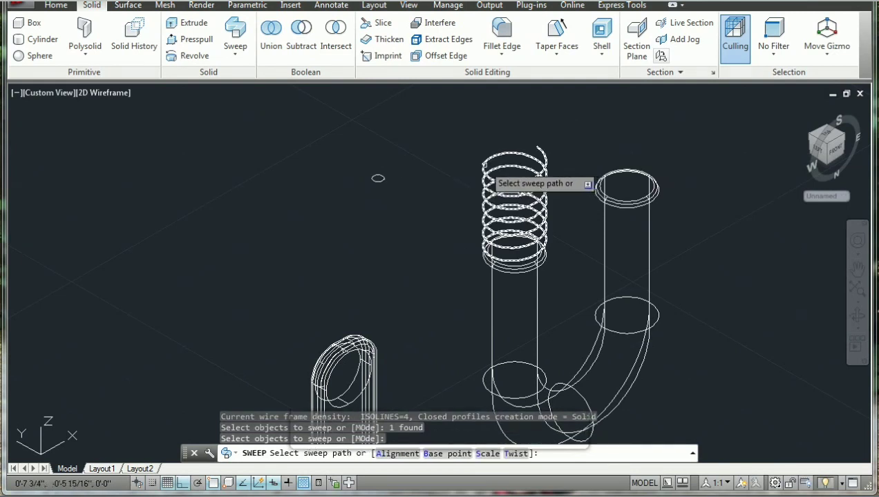
left_click(484, 165)
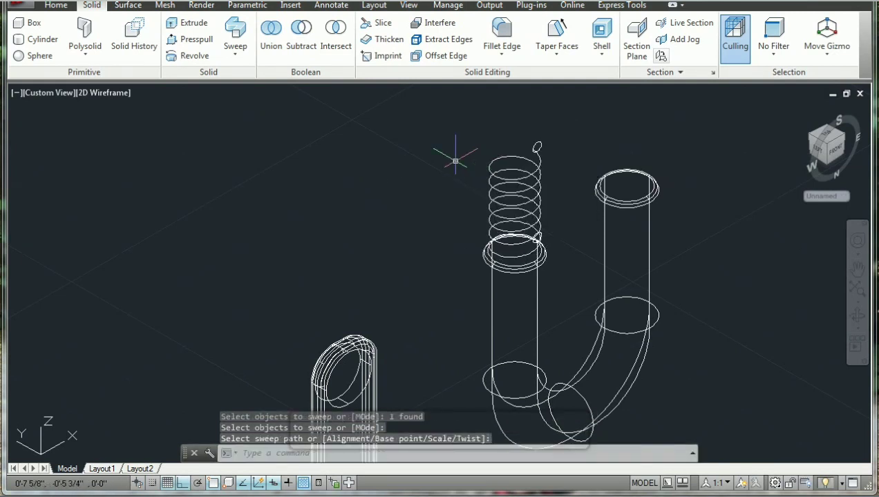
key("Escape")
key("Escape")
type("m")
key("Return")
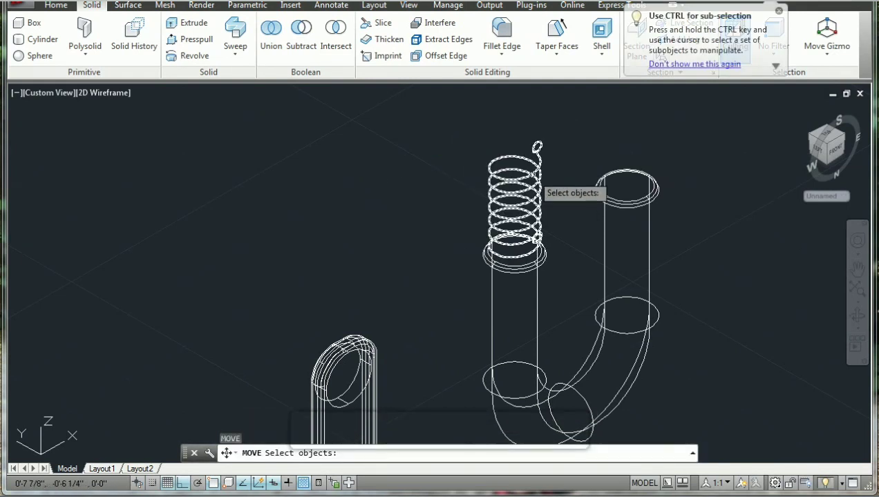
- Move the coil by its bottom point onto the left U-bolt leg
left_click(535, 181)
key("Return")
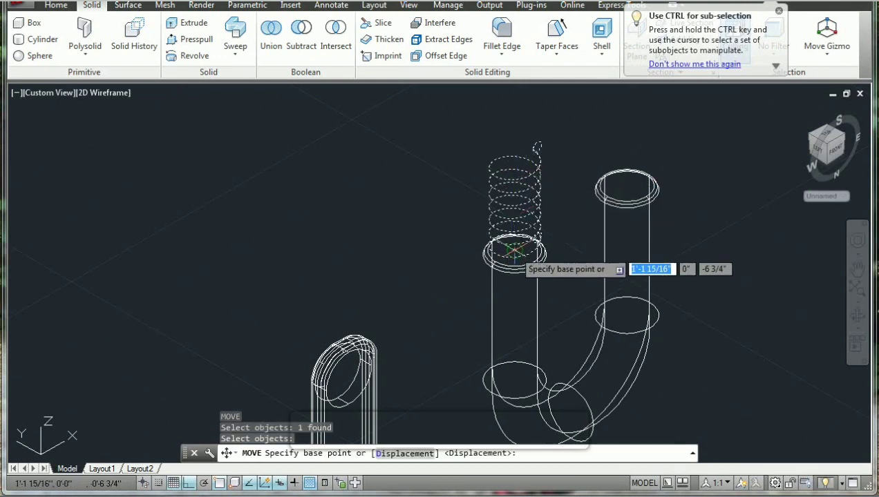
left_click(514, 255)
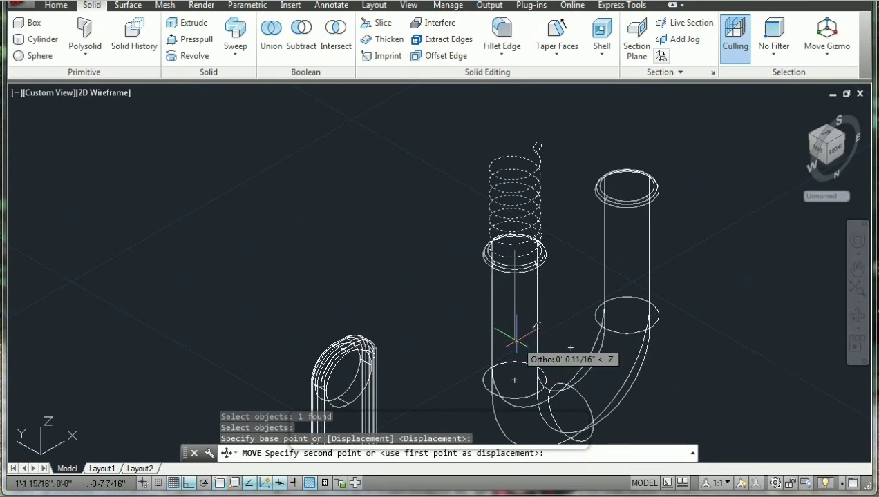
left_click(516, 340)
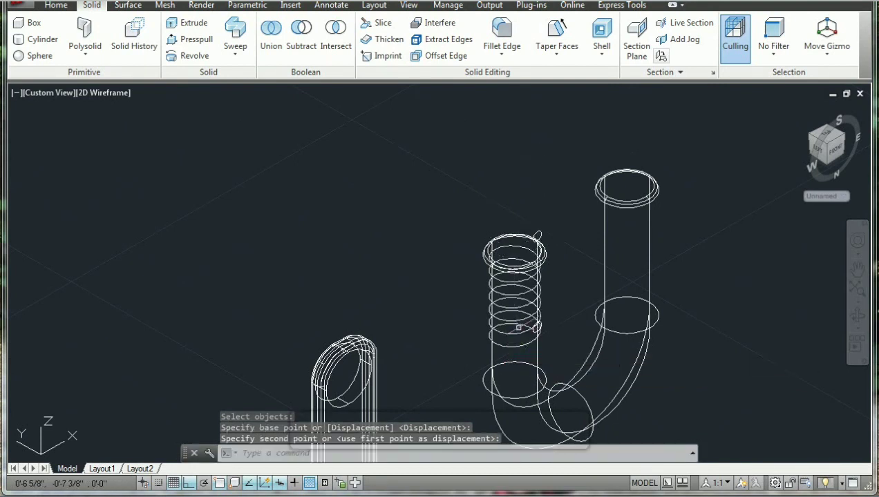
key("Escape")
key("Escape")
- Copy the coil onto the right leg and to a spare open spot
type("c")
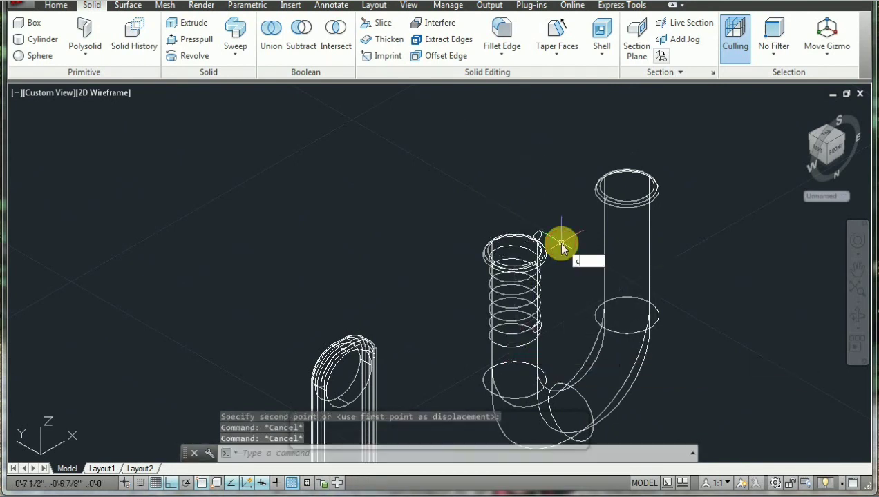
type("o")
key("Return")
left_click(511, 335)
key("Return")
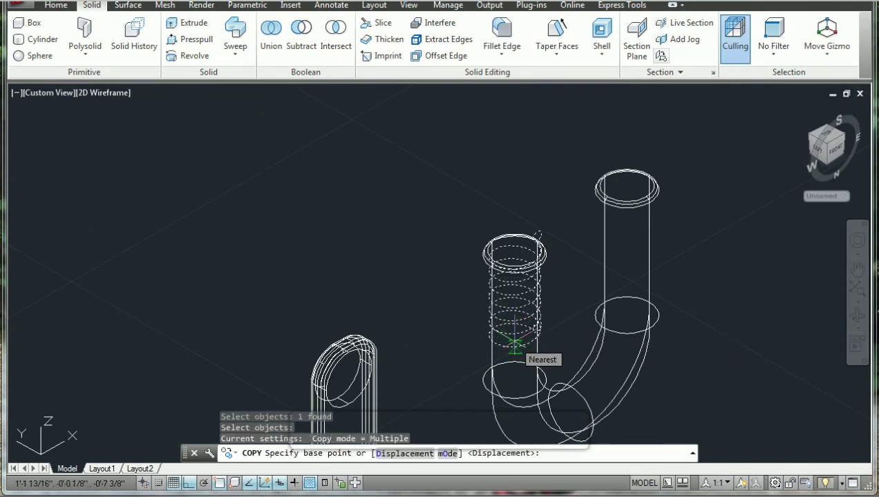
scroll(515, 345, "up", 5)
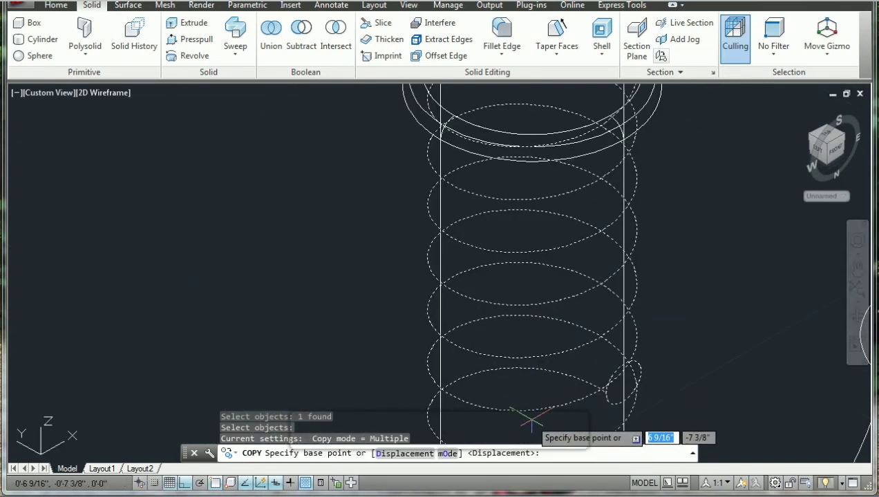
scroll(531, 419, "down", 3)
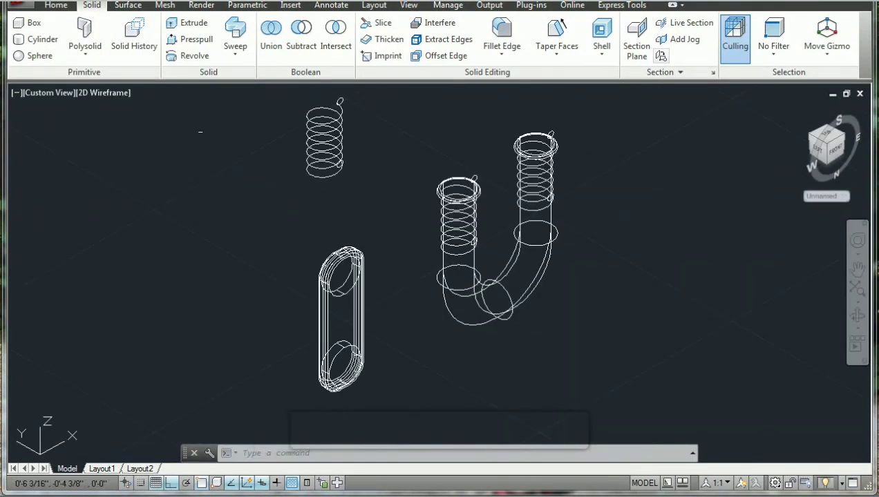
left_click(108, 93)
- Set Realistic visual style, then subtract the left and right leg coils from the U-bolt
left_click(147, 175)
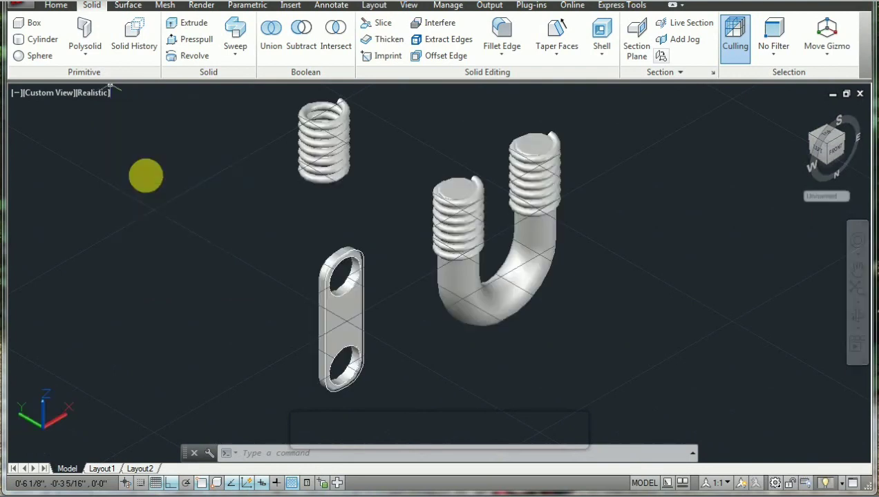
left_click(301, 31)
left_click(479, 317)
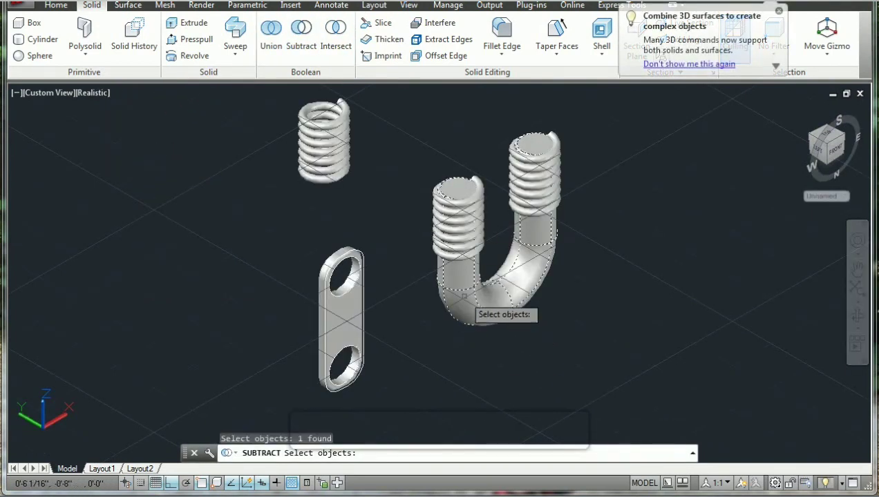
key("Return")
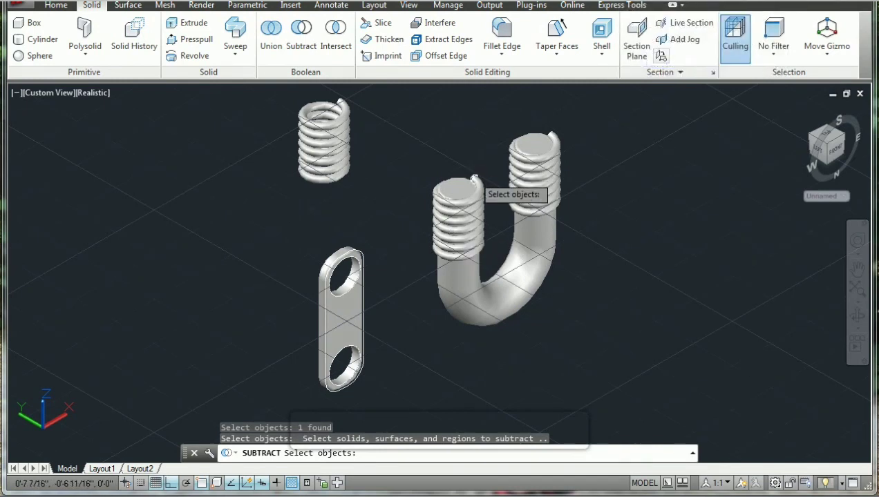
left_click(473, 179)
left_click(518, 168)
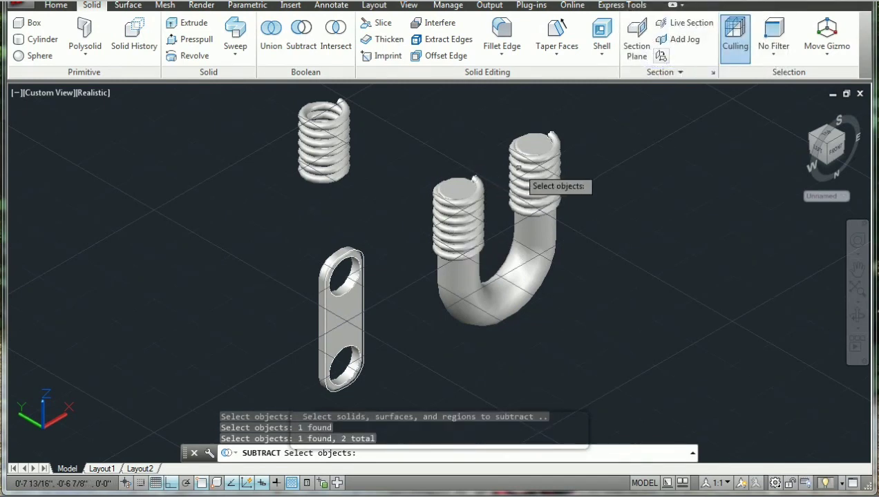
key("Return")
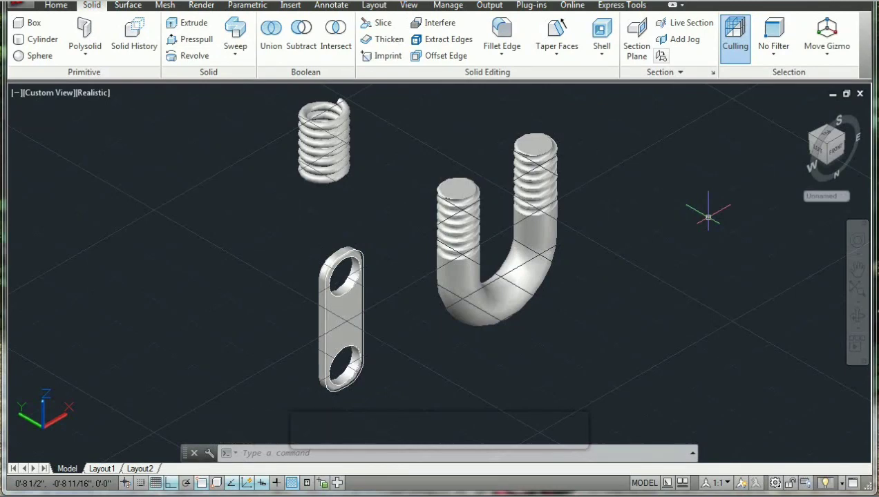
- 3D Rotate the two-hole plate 90° to horizontal, then switch to 2D Wireframe
left_click(58, 6)
left_click(311, 39)
left_click(354, 321)
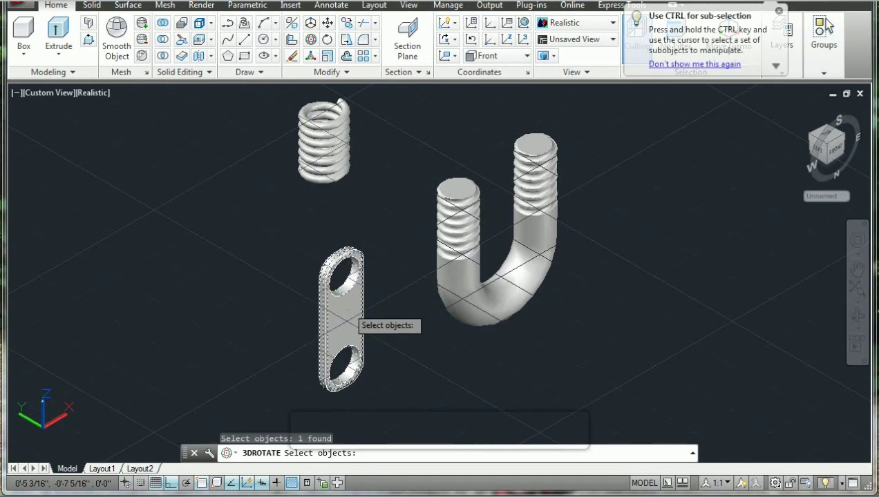
key("Return")
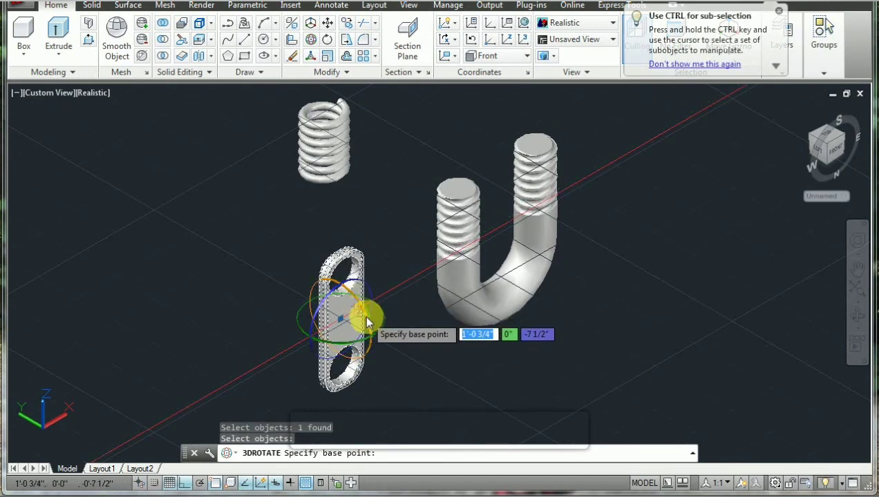
left_click(370, 311)
left_click(445, 359)
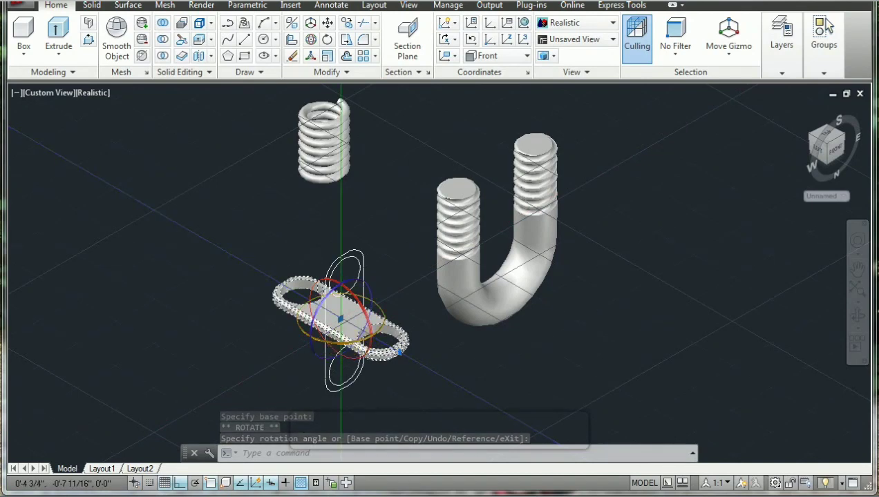
left_click(381, 328)
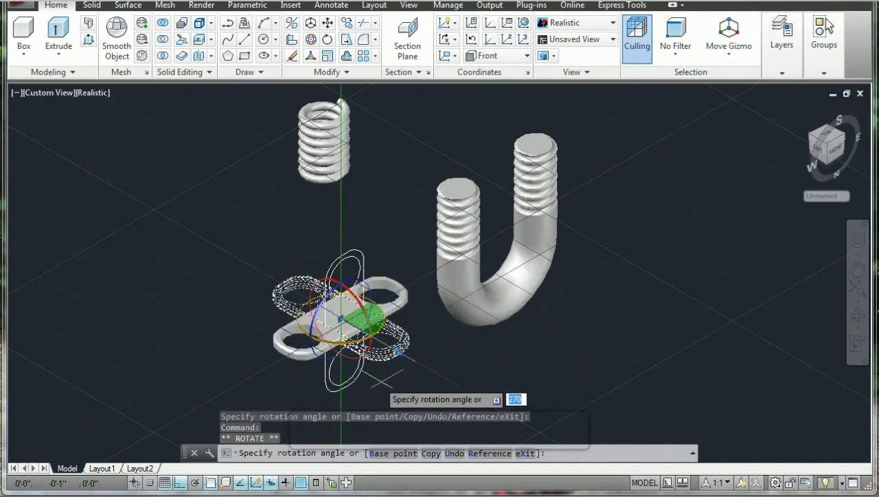
key("Escape")
key("Escape")
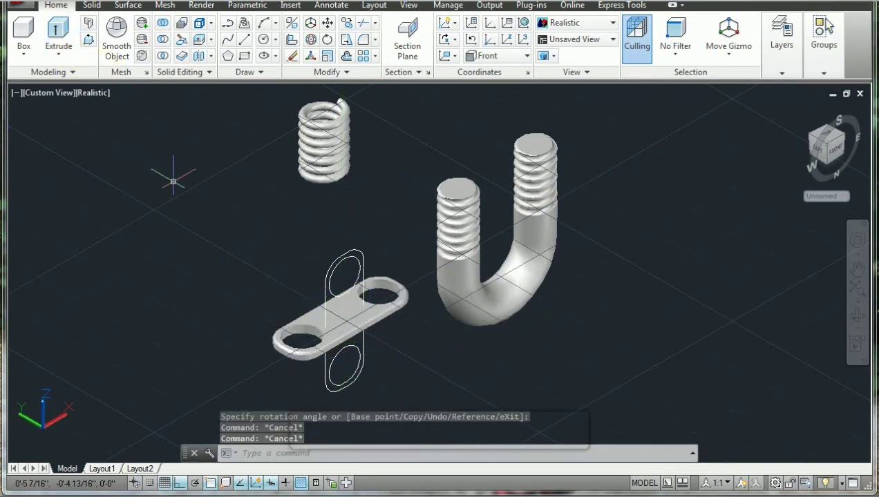
left_click(91, 92)
left_click(124, 129)
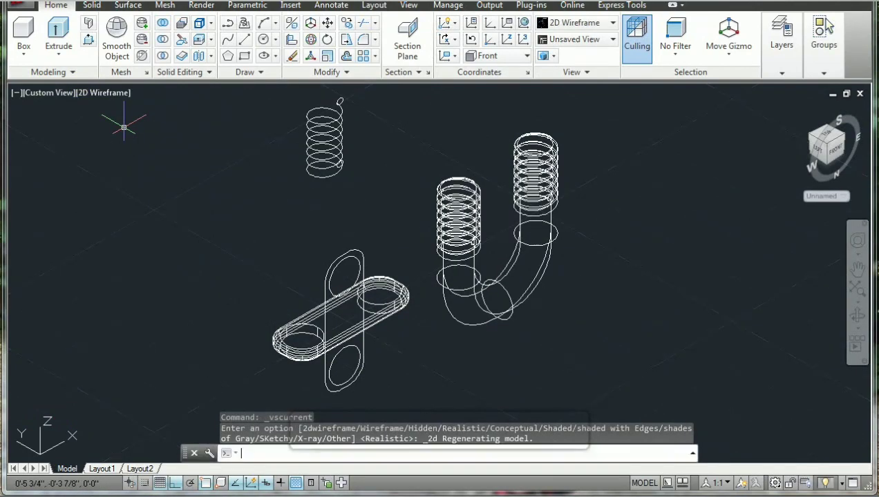
- Move the slotted plate across the threaded legs, with Ortho turned off for free placement
key("Escape")
type("m")
key("Return")
scroll(387, 263, "up", 5)
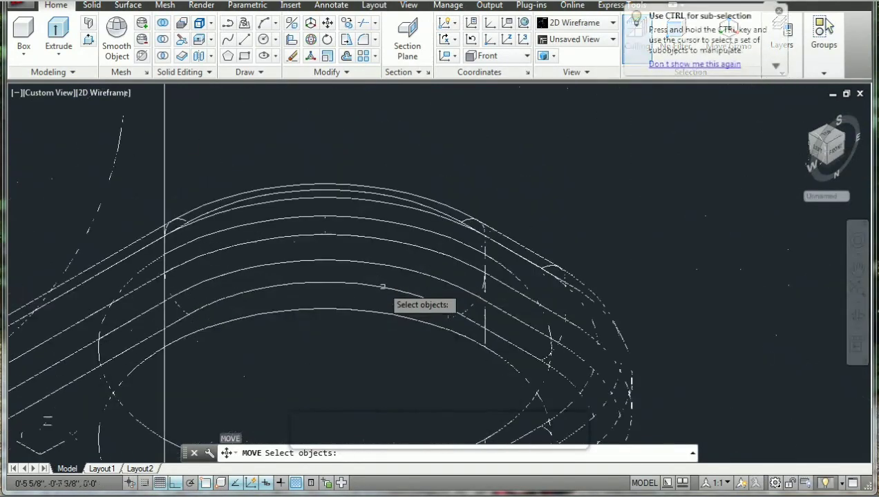
scroll(428, 304, "up", 2)
left_click(544, 360)
key("Return")
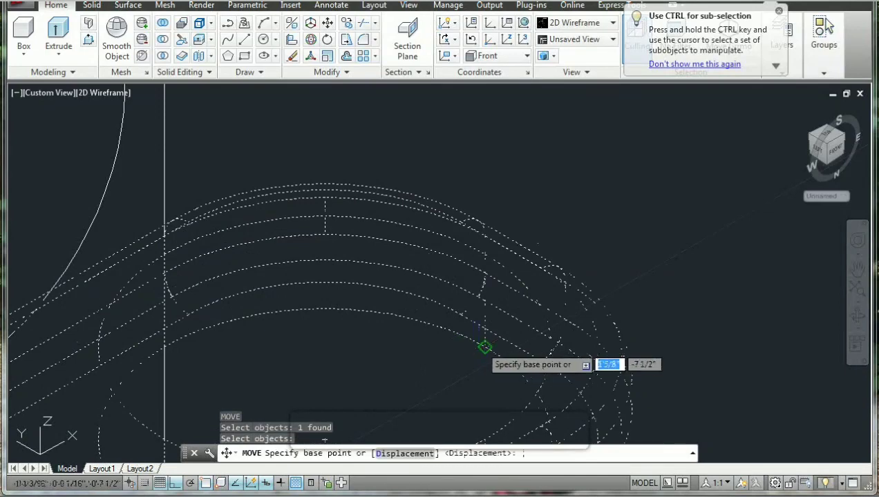
left_click(485, 349)
scroll(698, 235, "down", 4)
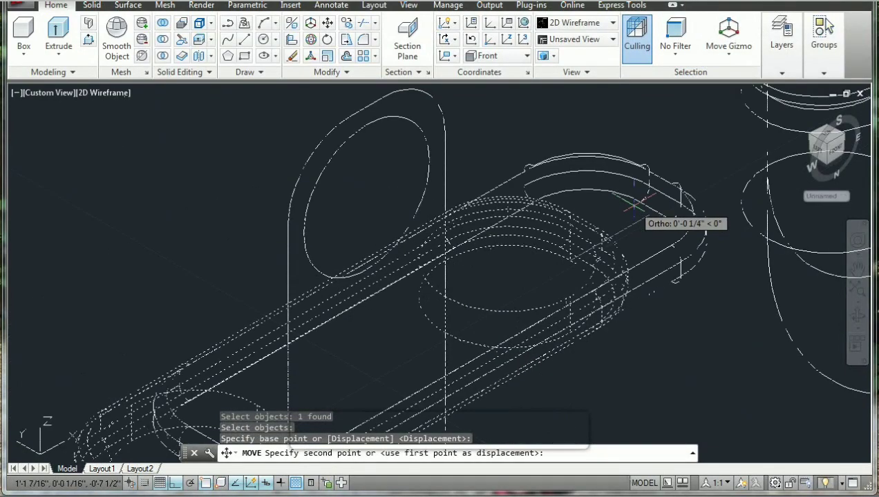
key("F8")
scroll(639, 214, "down", 2)
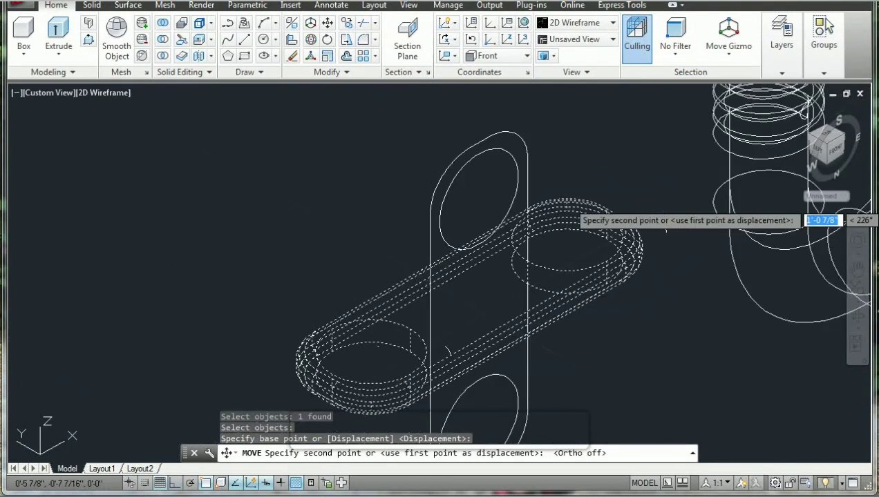
scroll(711, 173, "up", 3)
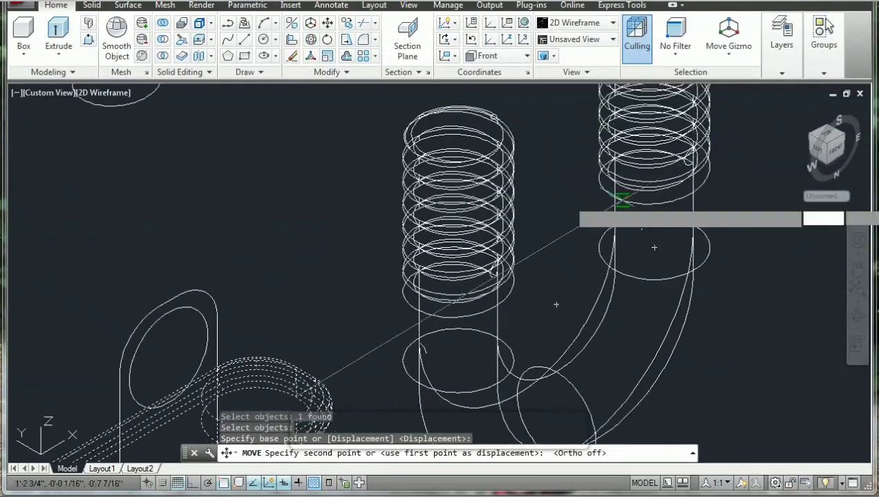
scroll(620, 196, "up", 4)
scroll(620, 200, "down", 1)
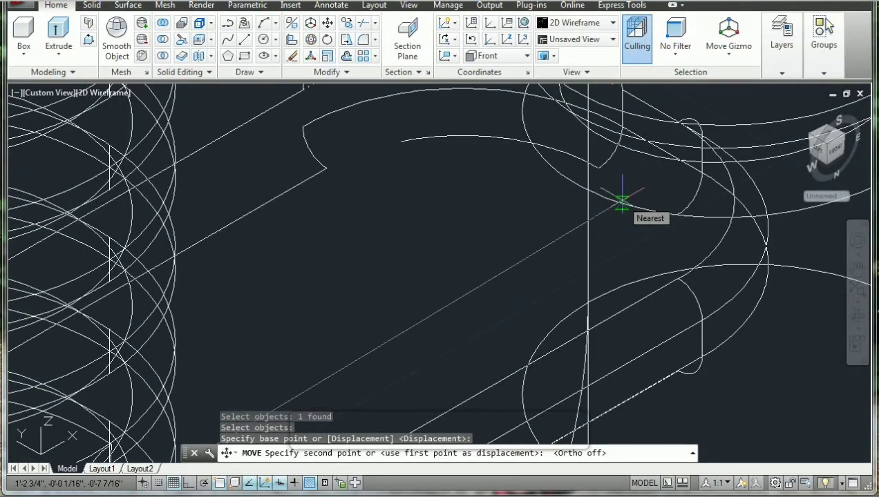
scroll(619, 199, "down", 3)
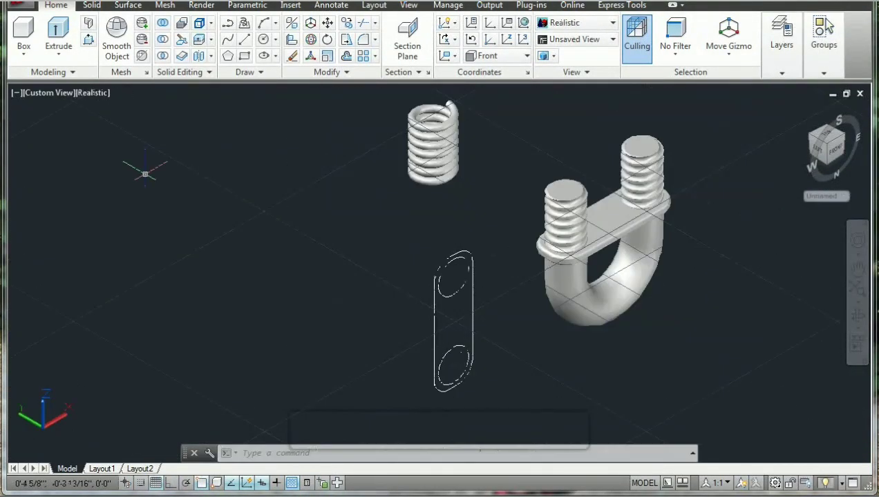
- Change the visual style to 2D Wireframe, then start and cancel an Erase
left_click(95, 93)
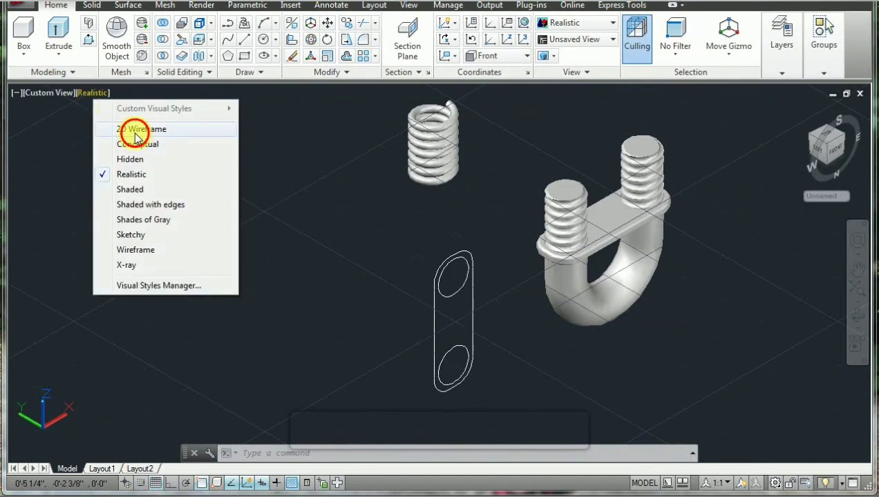
left_click(135, 131)
type("e")
key("Return")
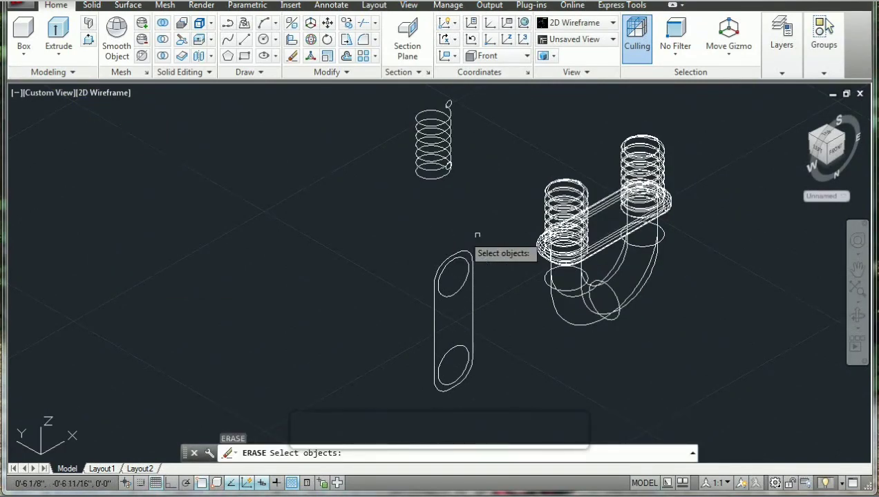
key("Escape")
key("Escape")
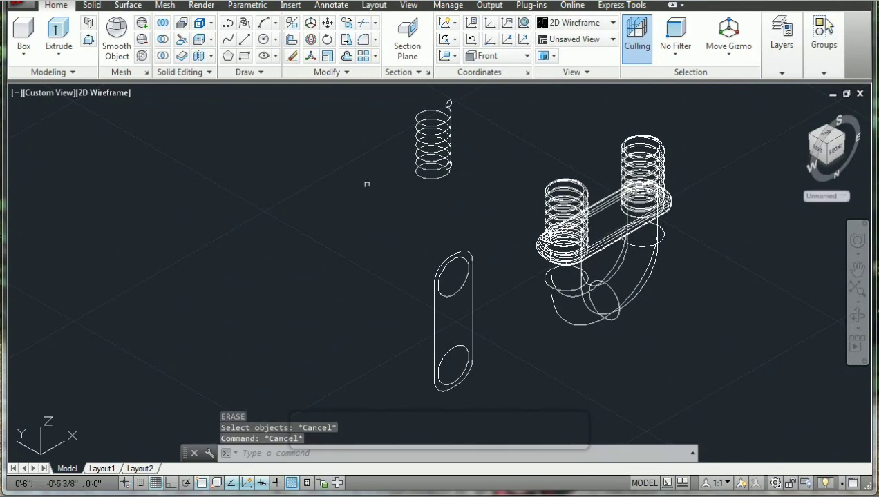
- Draw a first six-sided hexagon, inscribed in a circle
left_click(227, 57)
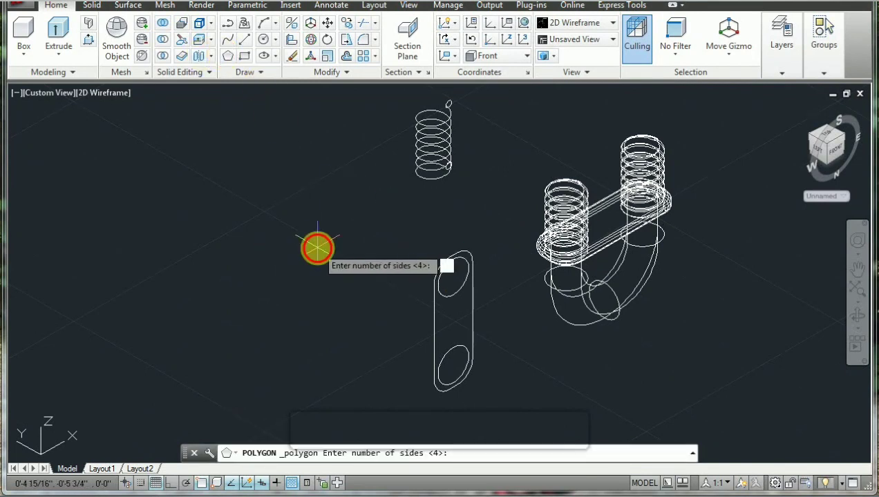
type("6")
key("Return")
left_click(247, 246)
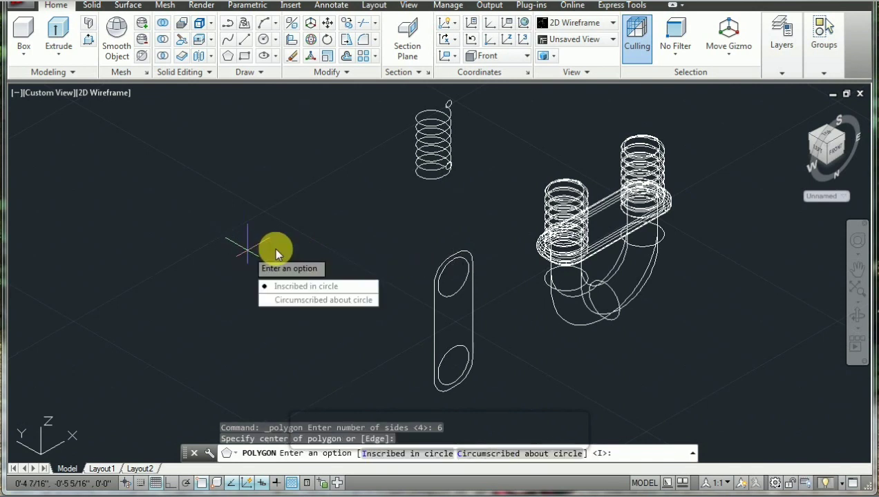
key("Return")
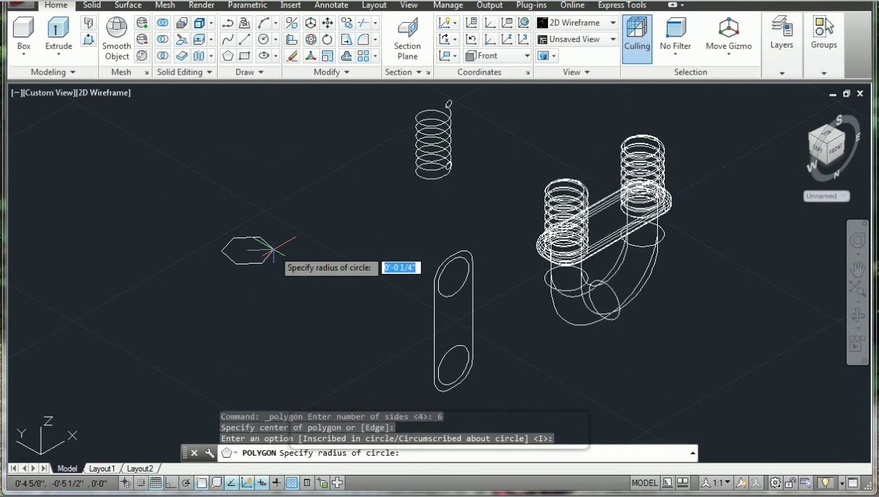
left_click(275, 255)
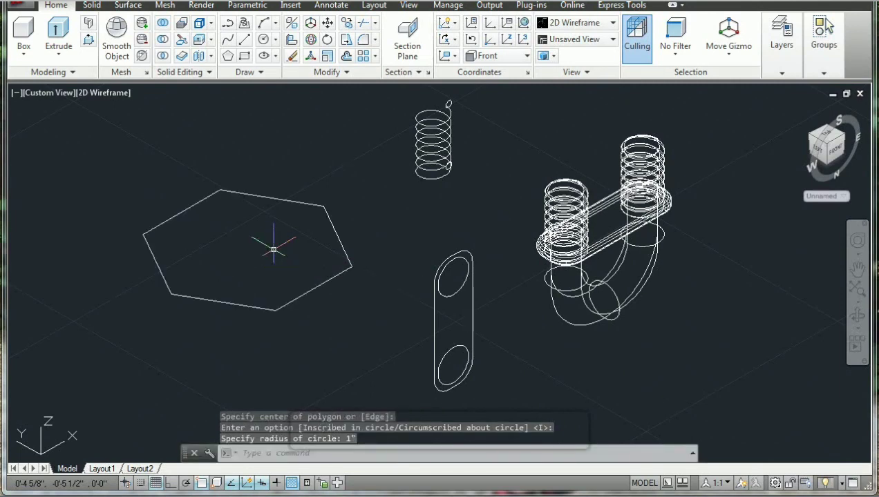
- Draw a six-sided inscribed hexagon of radius .3 to the left of the plate
left_click(225, 57)
key("Return")
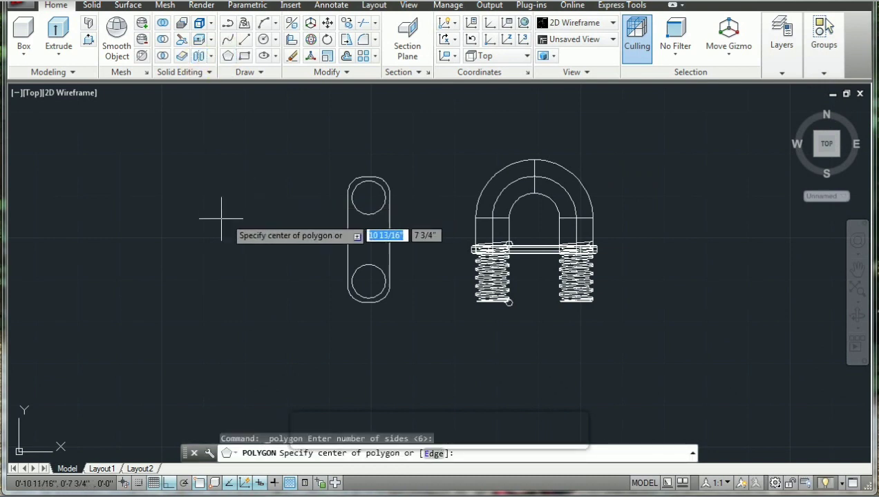
left_click(212, 222)
key("Return")
type(".3")
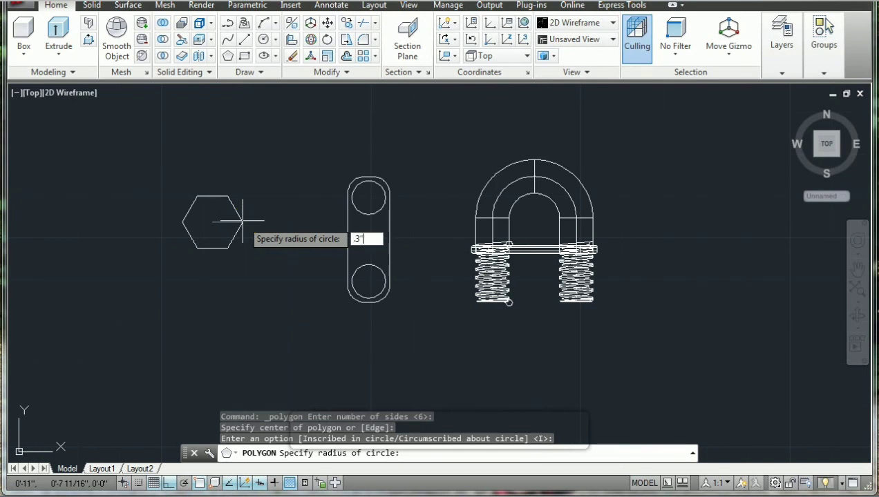
key("Return")
scroll(293, 181, "up", 2)
key("Escape")
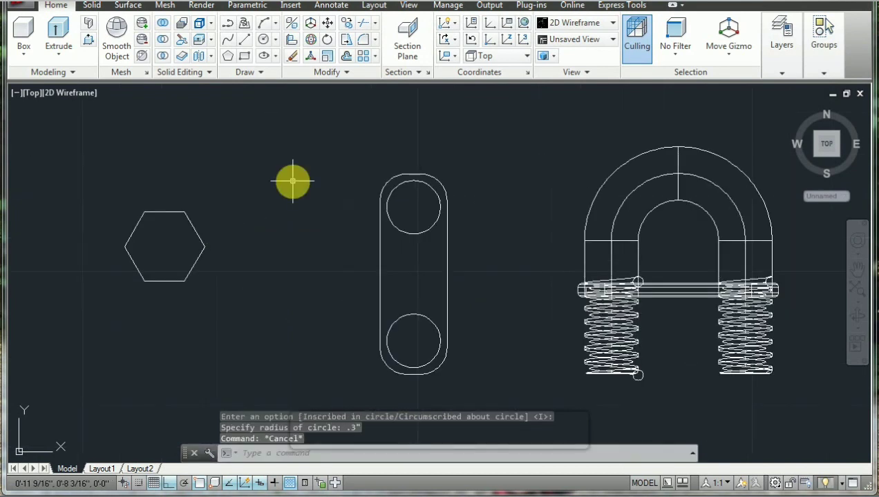
- Draw a vertical line across the hexagon from its bottom midpoint to its top midpoint
type("l")
key("Return")
left_click(164, 281)
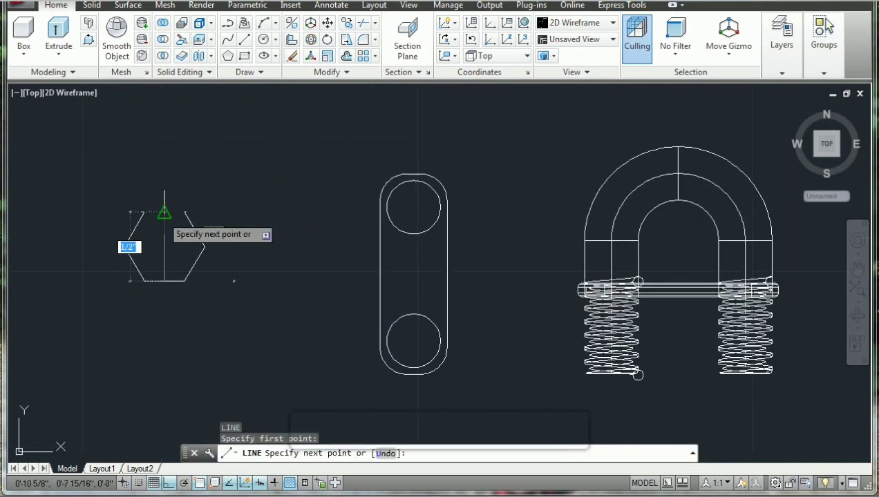
left_click(164, 213)
key("Escape")
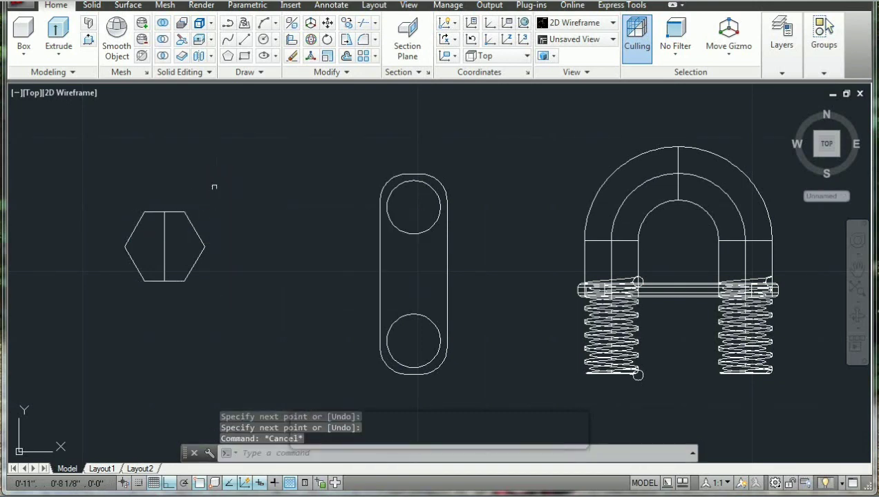
- Copy the plate's upper hole circle to the hexagon's centre
type("co")
key("Return")
left_click(387, 210)
key("Return")
left_click(413, 207)
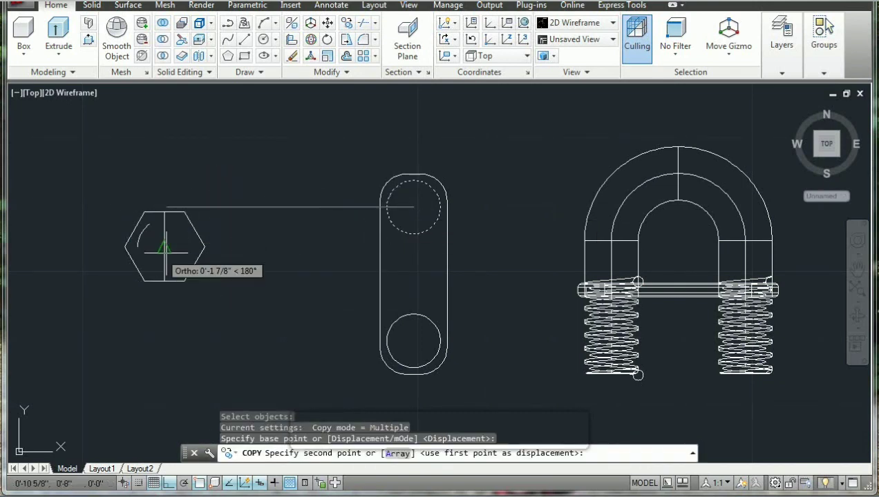
left_click(164, 247)
key("Escape")
key("Escape")
- Draw a circle centred on the hexagon through its corners, keeping it
key("Escape")
key("Escape")
type("e")
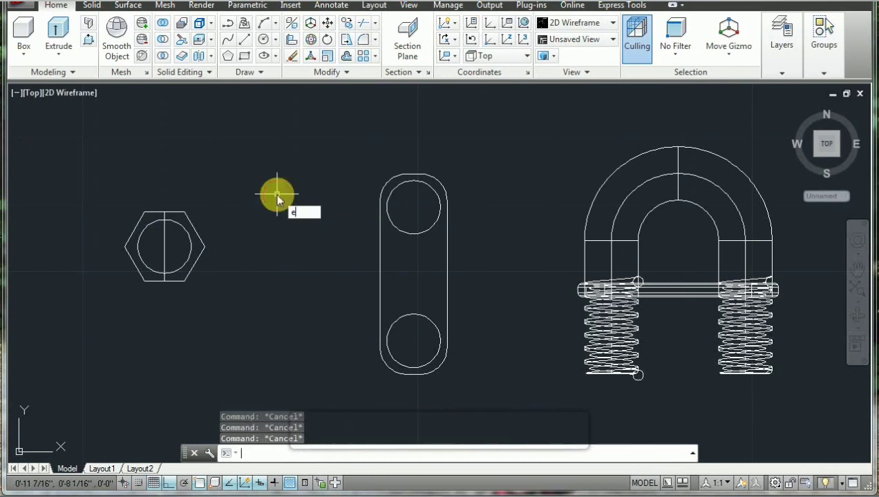
key("Return")
key("Escape")
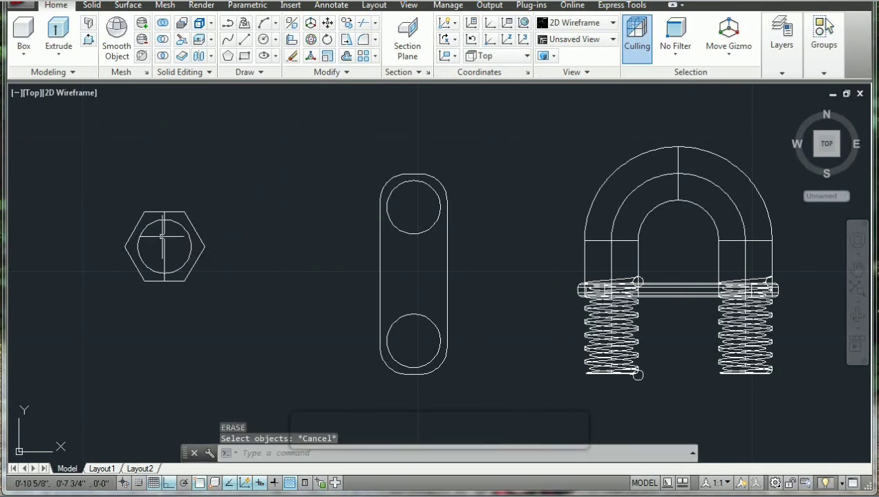
type("c")
key("Return")
left_click(164, 246)
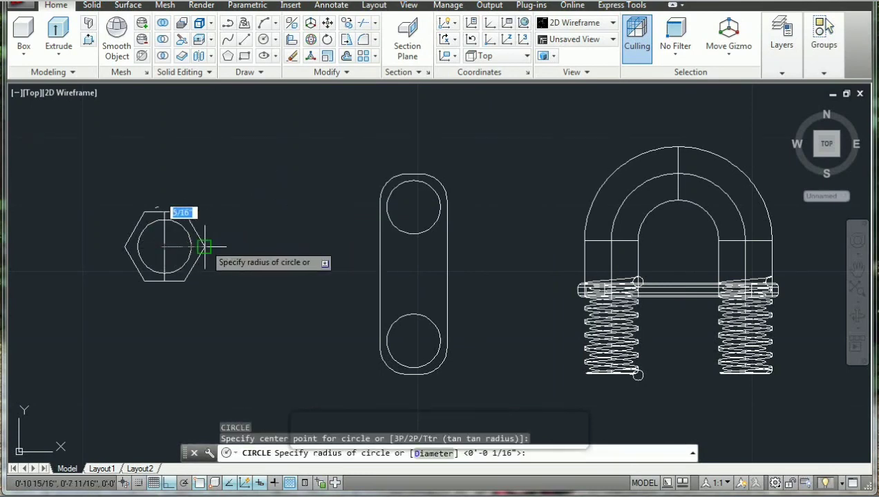
key("Escape")
key("Escape")
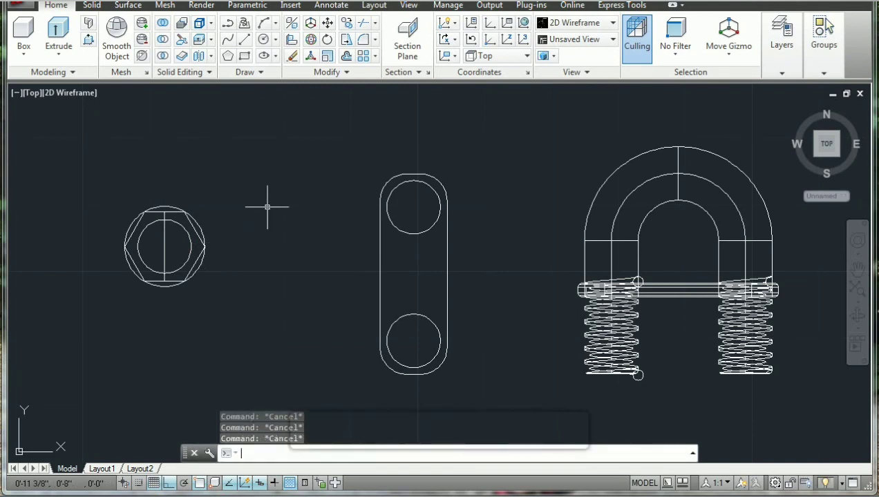
type("e")
key("Return")
left_click(193, 219)
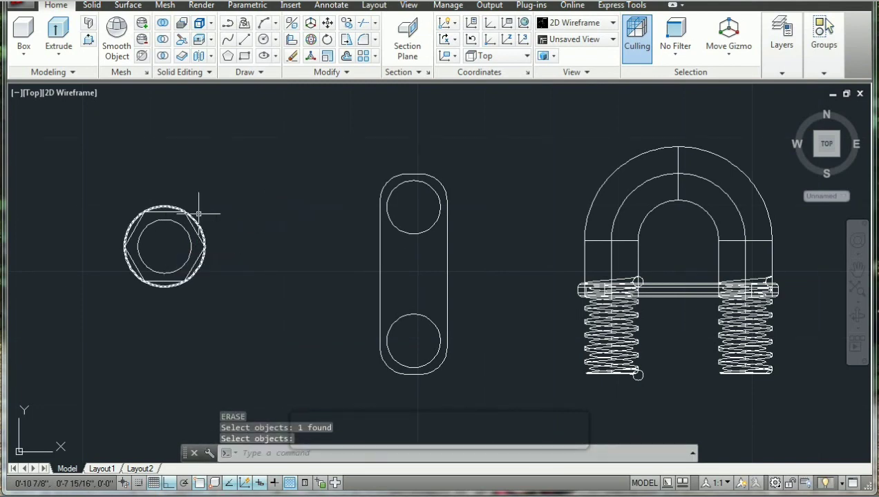
key("Escape")
- Switch to the SW Isometric view and zoom in on the hex nut outline
left_click_drag(814, 158, 790, 167)
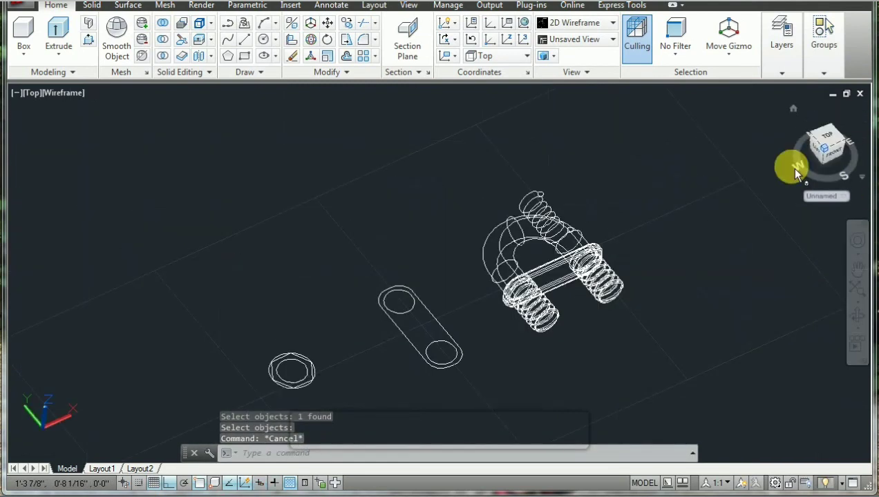
left_click(795, 171)
scroll(353, 359, "up", 5)
scroll(362, 269, "up", 2)
scroll(380, 245, "up", 2)
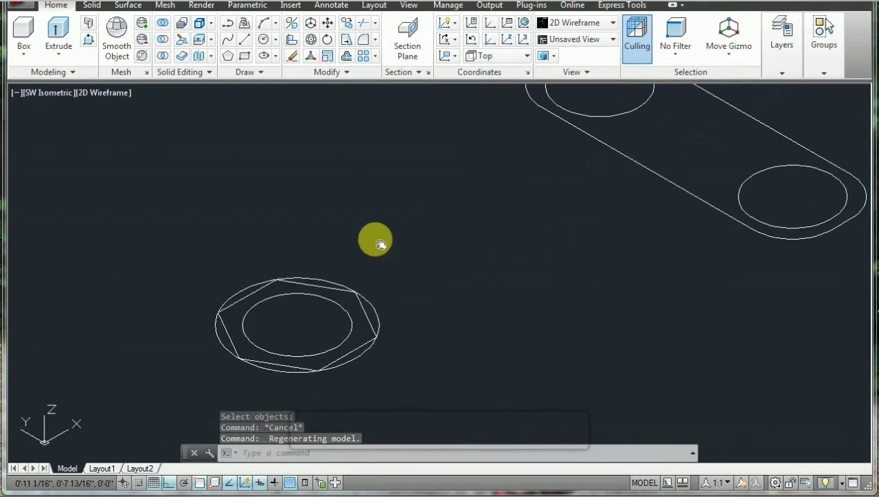
scroll(380, 245, "up", 2)
middle_click_drag(364, 241, 385, 203)
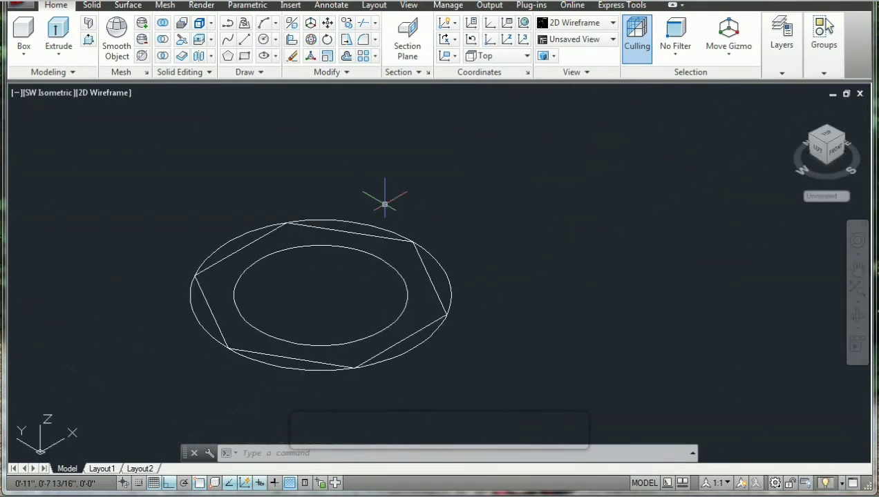
scroll(466, 200, "down", 2)
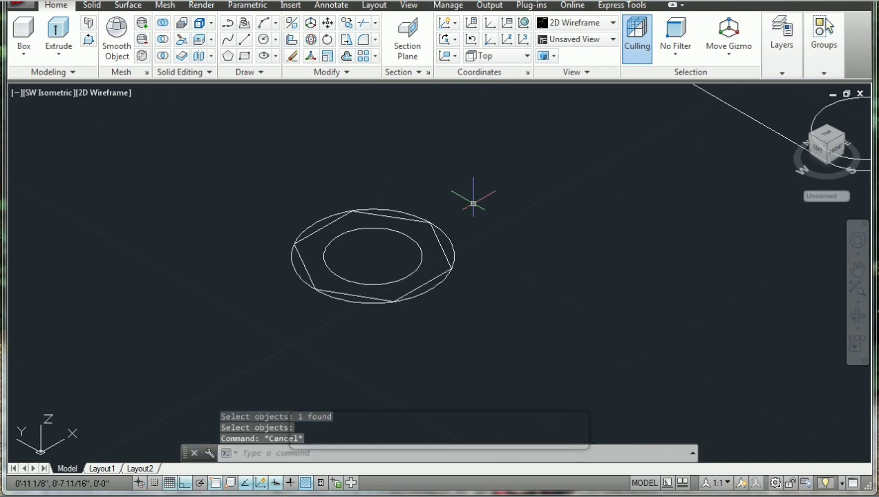
- Press-pull the ring between hexagon and hole .3, then the bottom ring another .3
left_click(89, 40)
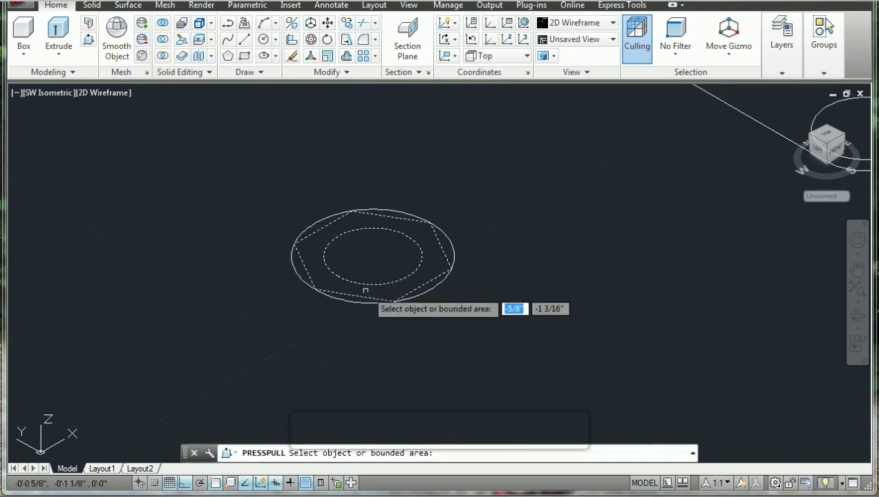
left_click(338, 280)
type(".3\"")
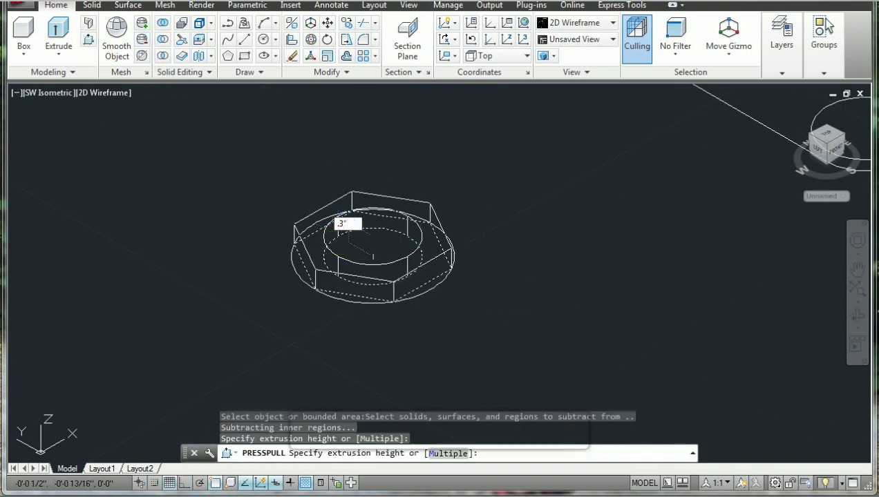
key("Return")
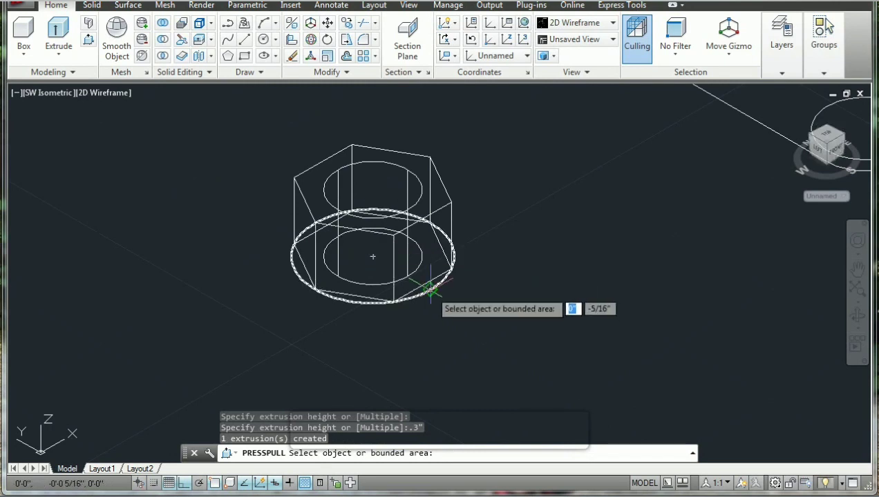
left_click(427, 289)
type(".3")
key("Return")
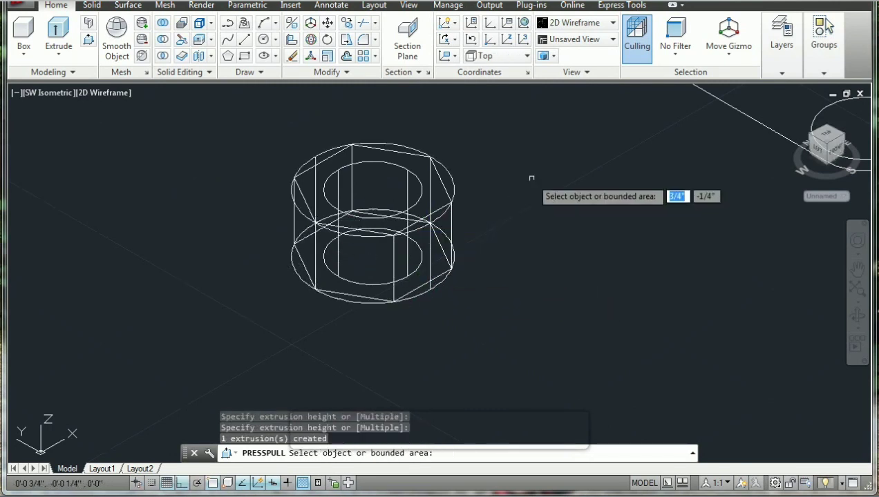
key("Escape")
key("Escape")
- Try a .04 fillet on the nut's top and bottom circular edges, then abandon it
left_click(128, 4)
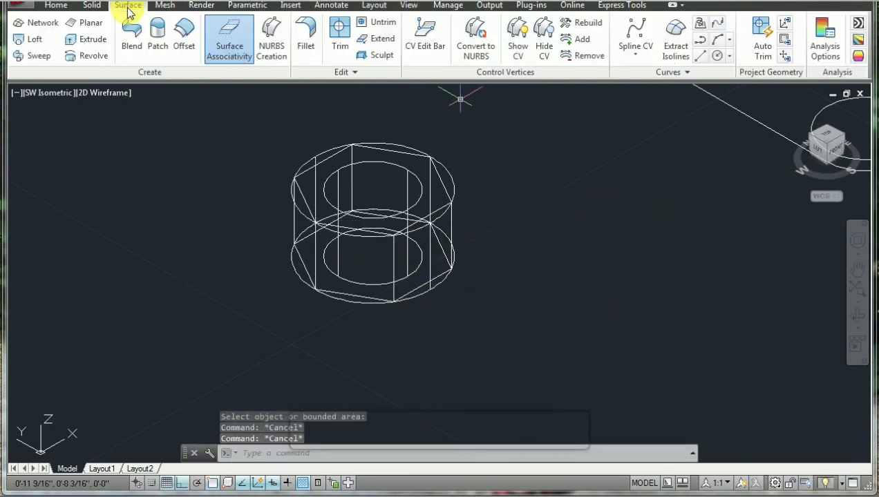
left_click(92, 5)
left_click(502, 34)
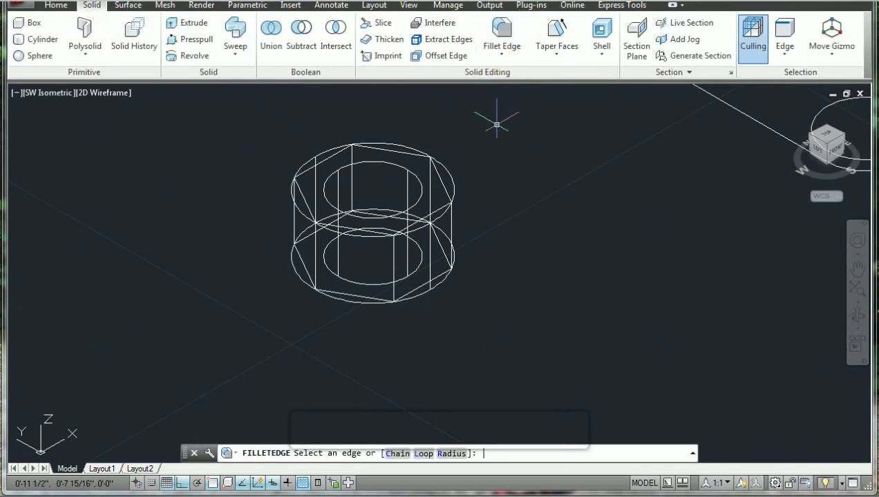
key("Escape")
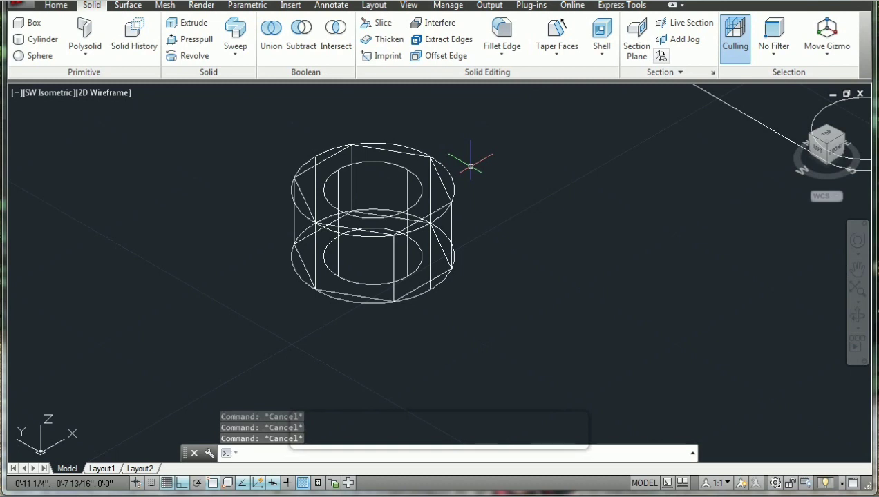
left_click(502, 31)
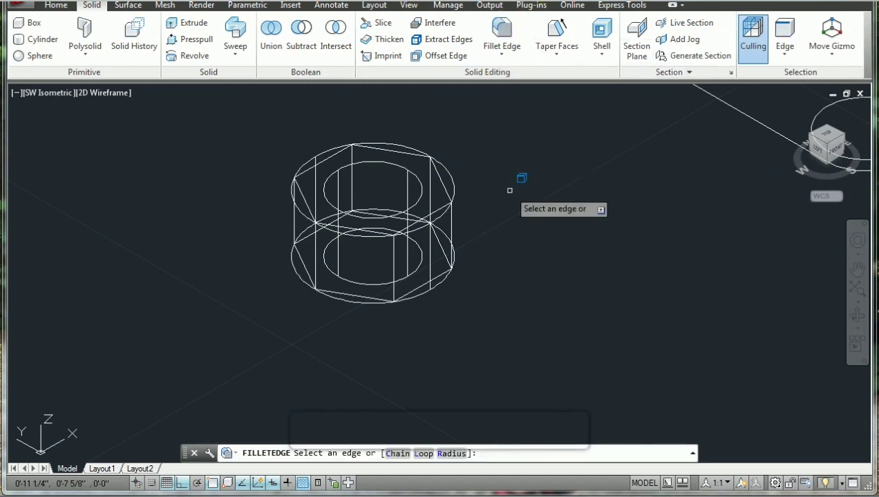
type("r")
key("Return")
type(".04")
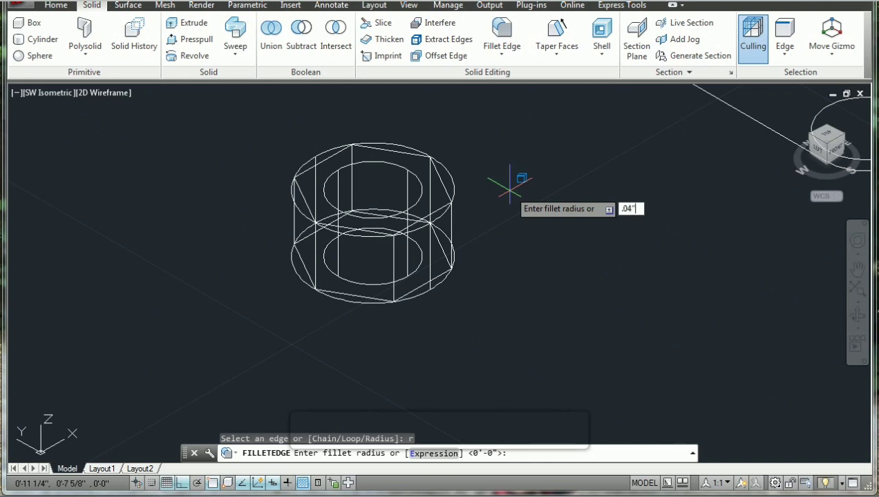
key("Return")
left_click(450, 171)
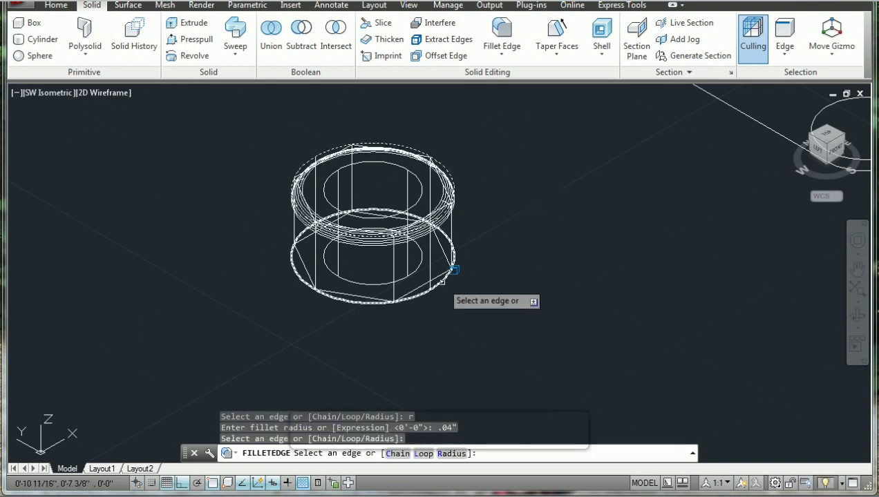
left_click(454, 269)
key("Return")
key("Escape")
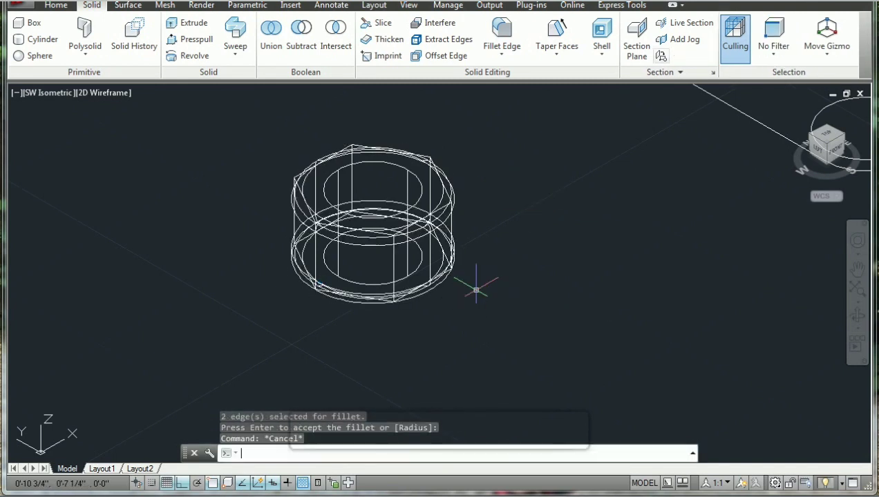
key("Escape")
- Intersect the nut's hex prism with the round solid into one trimmed nut
left_click(337, 49)
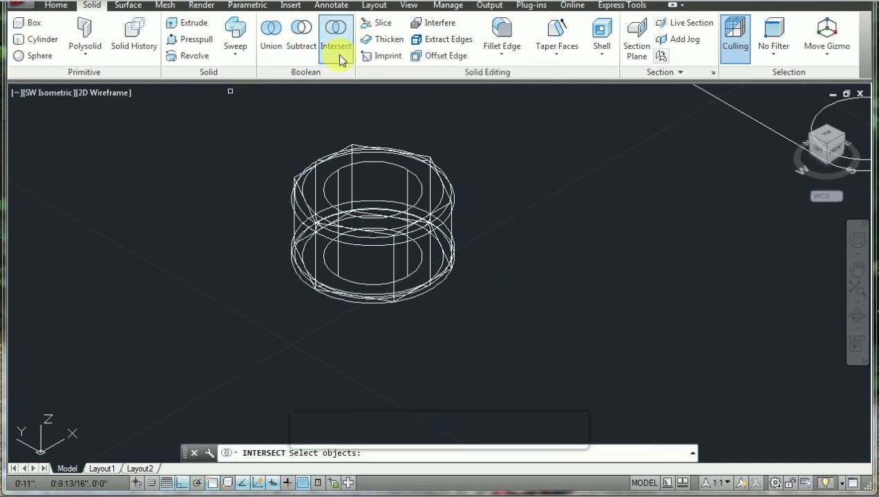
left_click(391, 259)
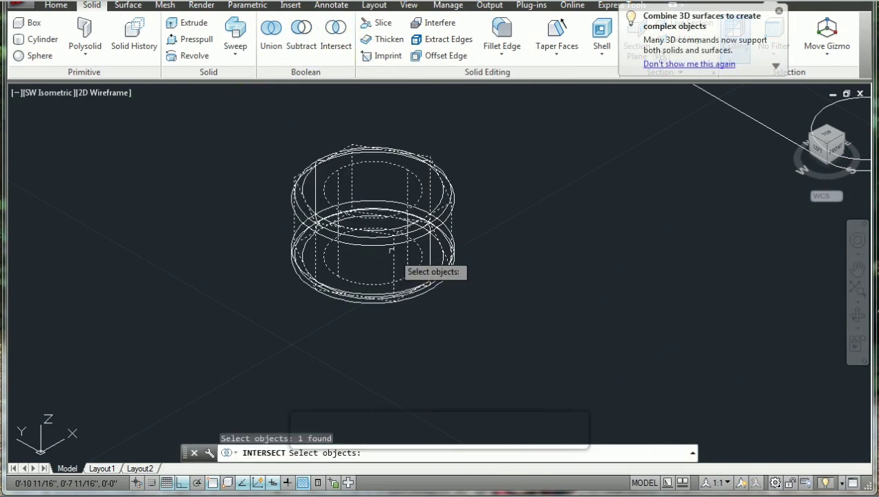
key("Return")
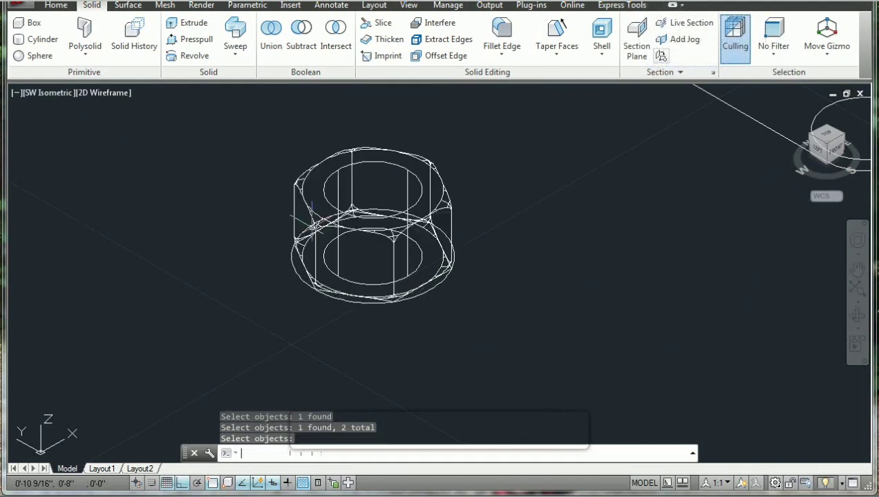
left_click(109, 97)
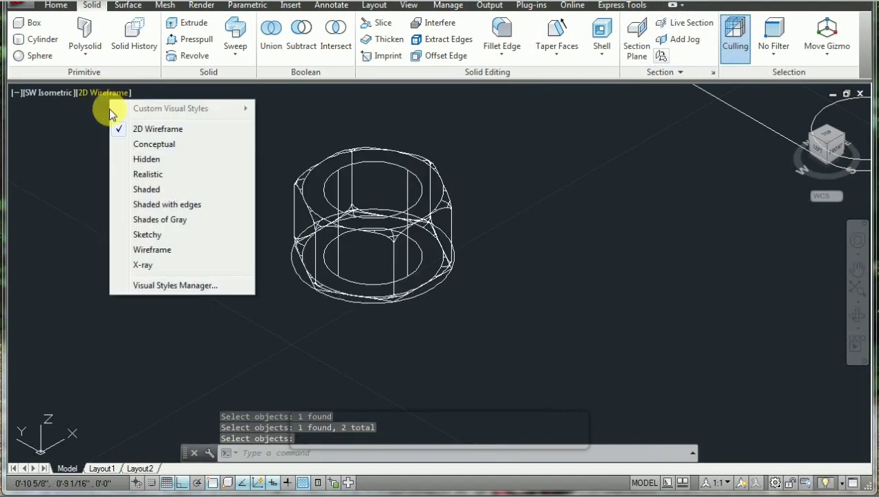
- Preview the nut in Realistic shading, then return to Wireframe and bring the springs, plate and nut into view
left_click(143, 174)
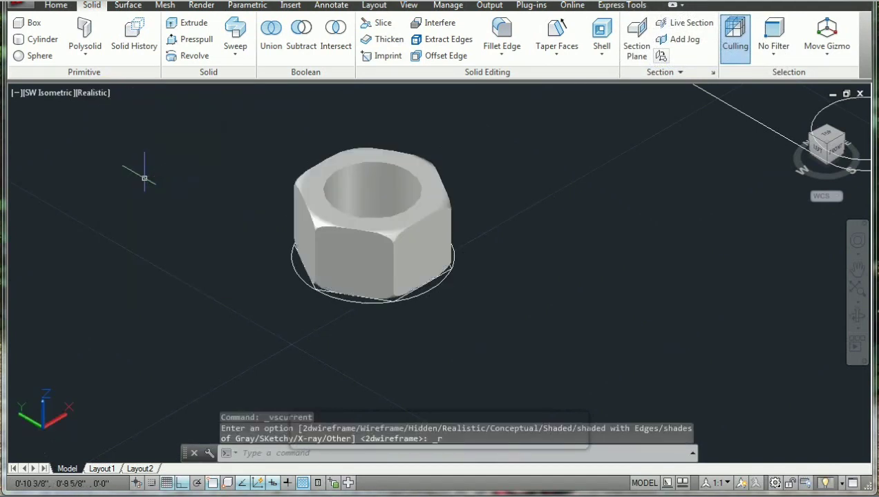
left_click(104, 93)
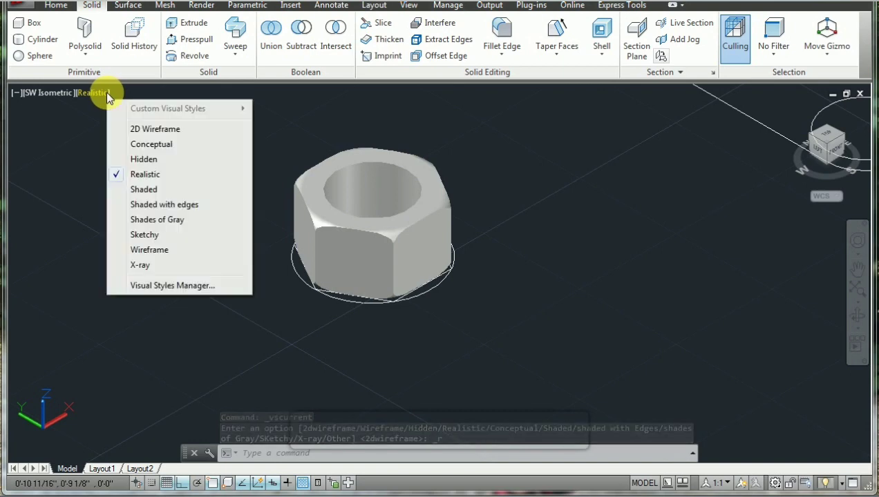
left_click(116, 130)
left_click(56, 94)
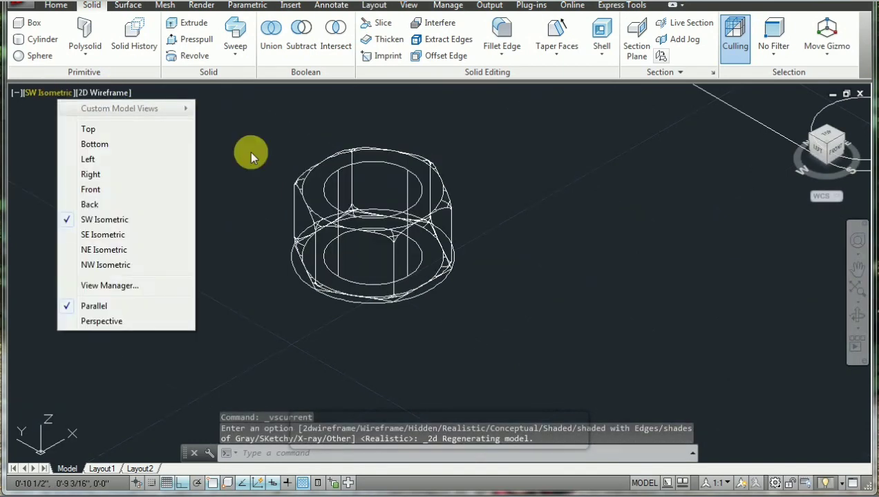
left_click(618, 202)
scroll(571, 314, "down", 3)
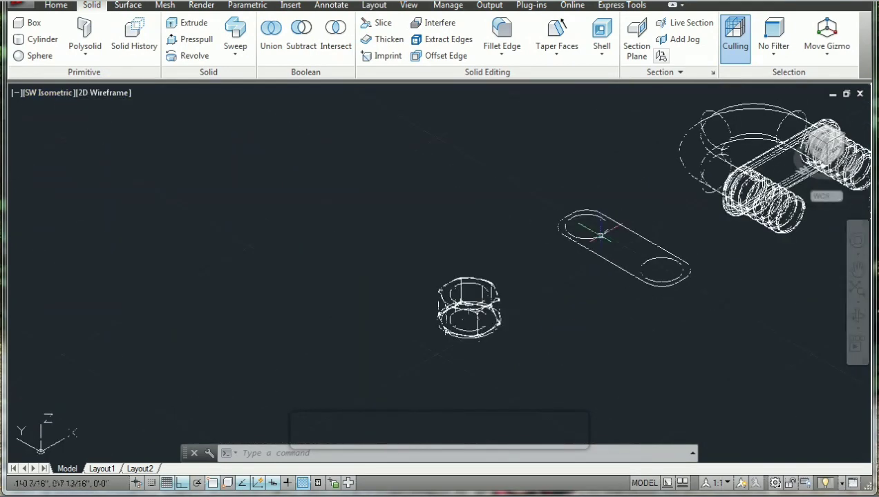
middle_click_drag(570, 314, 645, 275)
- Move the loose helix from the top to just above the nut
type("m")
key("Return")
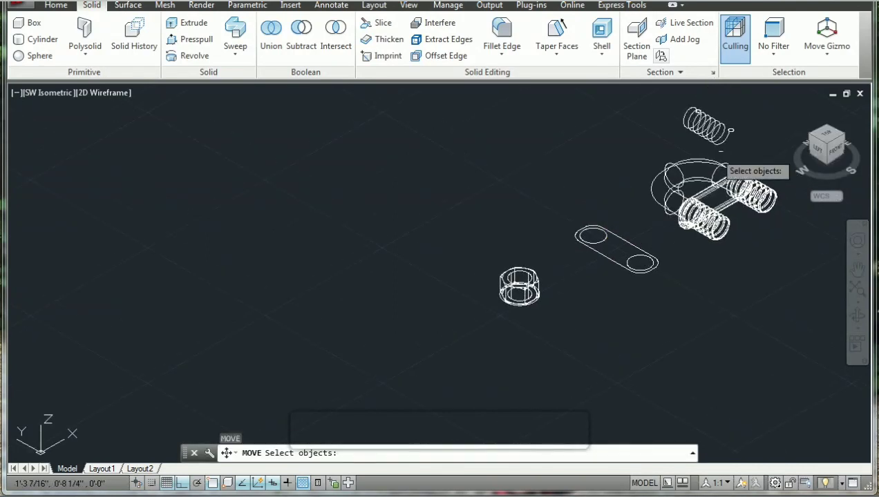
left_click(706, 131)
key("Return")
left_click(694, 142)
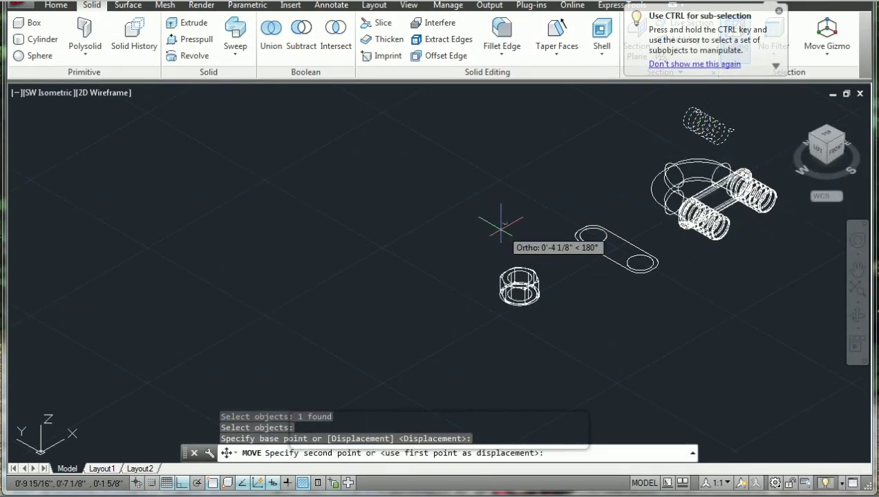
left_click(502, 255)
key("Escape")
- Rotate the helix with 3DROTATE so it stands upright above the nut
left_click(56, 5)
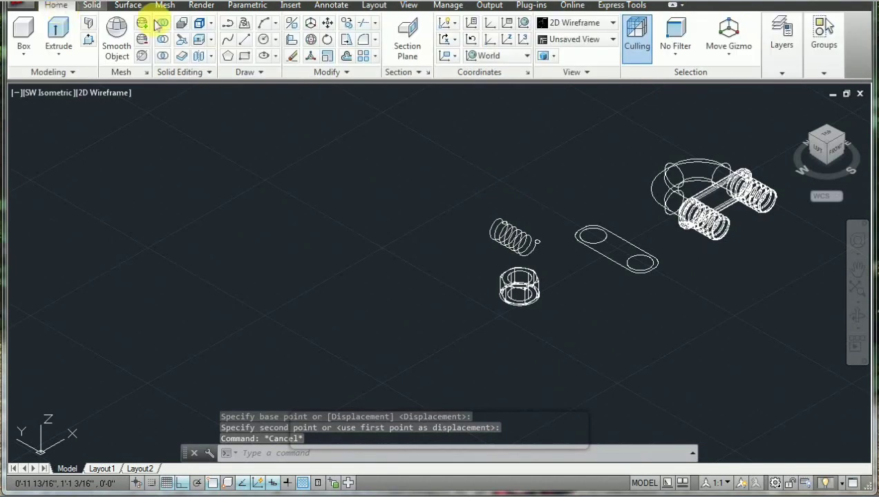
type("3drotate")
key("Return")
left_click(507, 238)
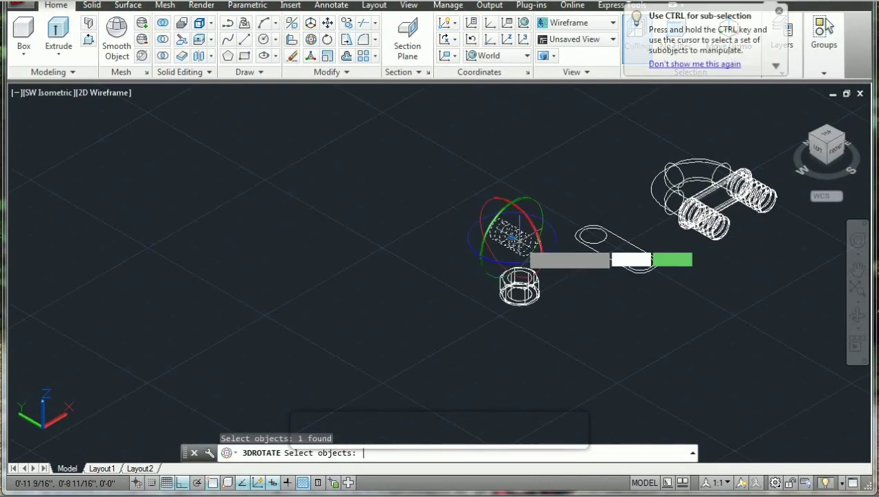
right_click(533, 237)
left_click(511, 238)
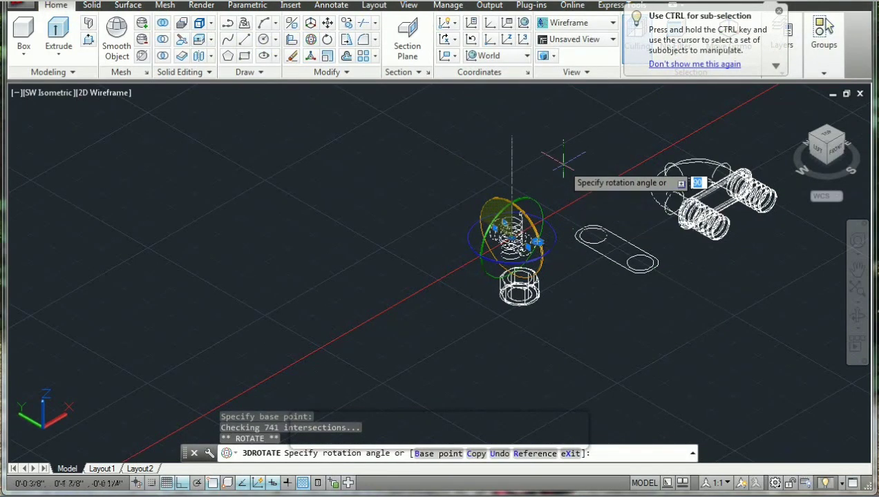
left_click(550, 196)
key("Escape")
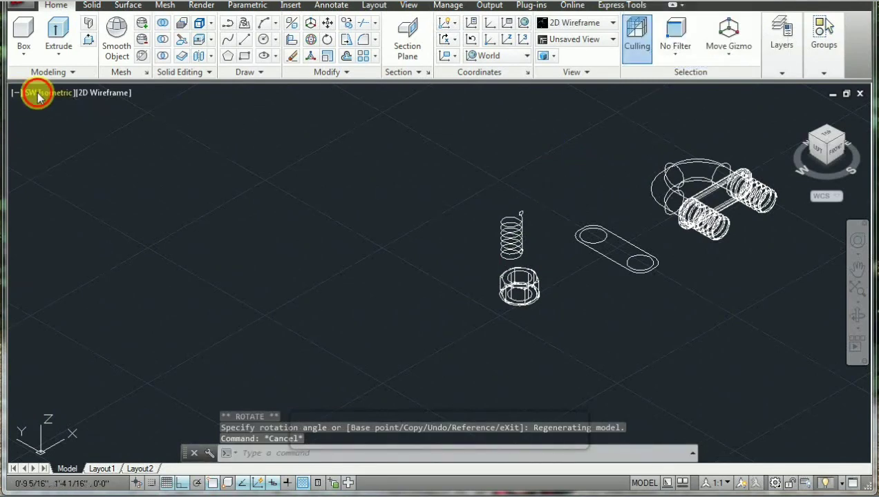
- Switch to the Top view of the model
left_click(38, 97)
left_click(69, 131)
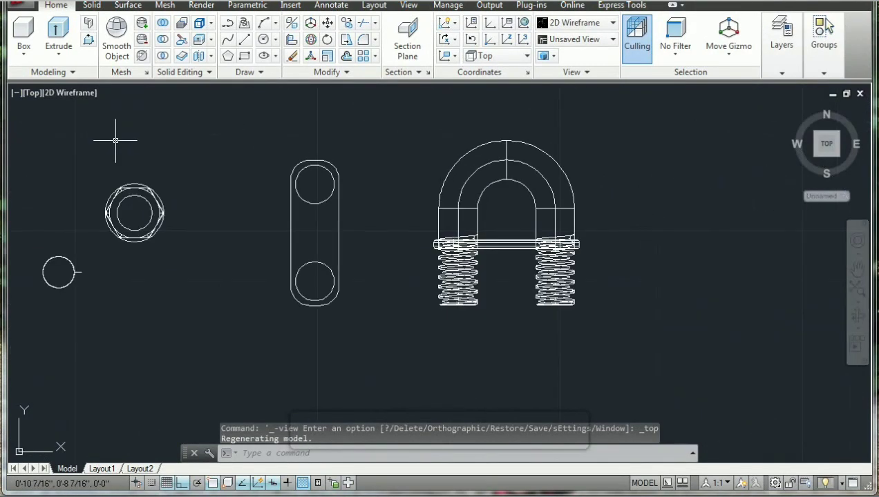
scroll(111, 162, "up", 3)
key("Escape")
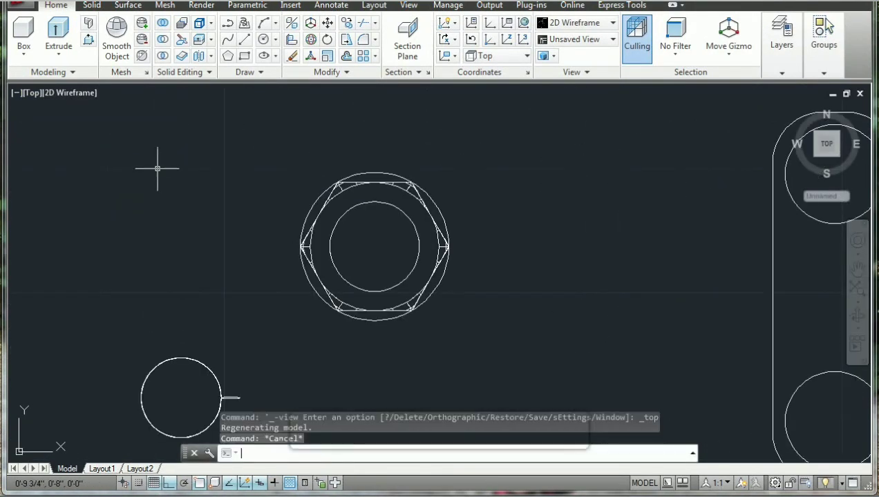
- Move the small circle from its centre to the nut's centre, then return to SW Isometric
type("m")
key("Return")
left_click(202, 364)
key("Return")
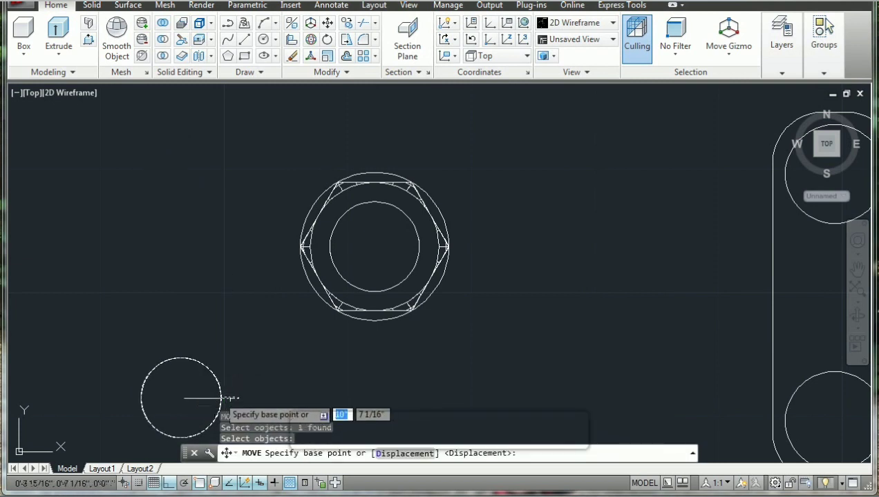
left_click(181, 398)
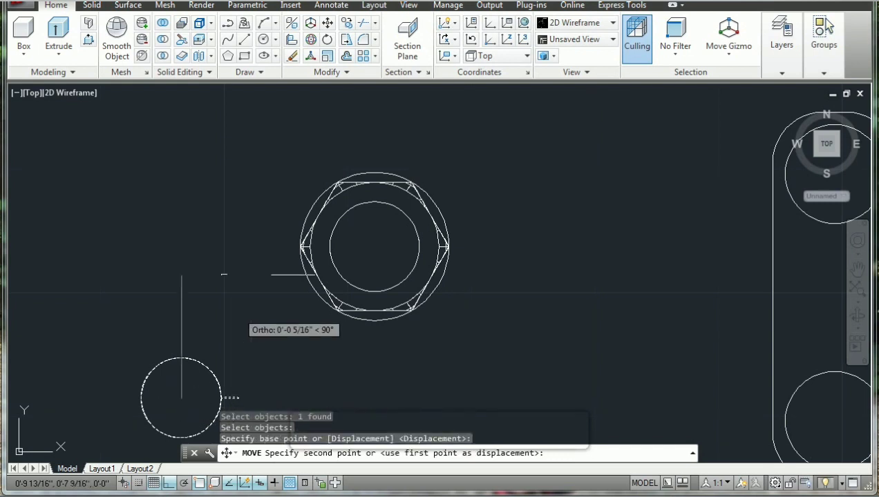
left_click(372, 245)
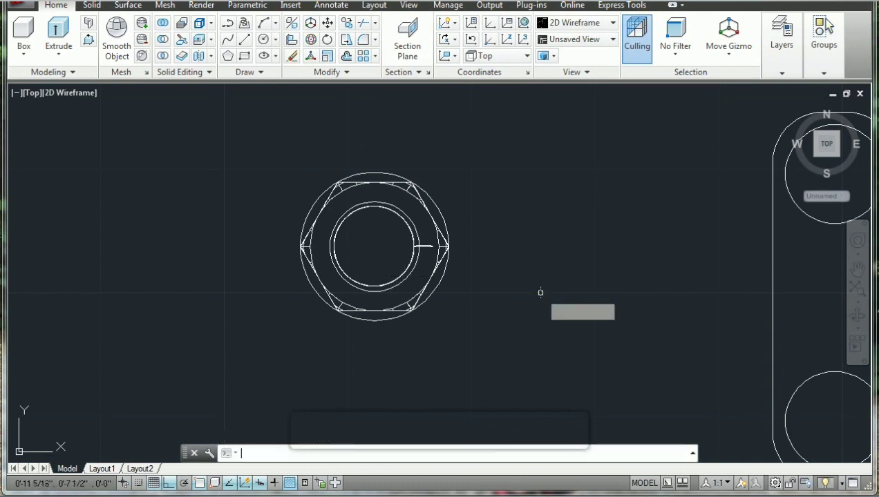
key("Escape")
mouse_move(826, 145)
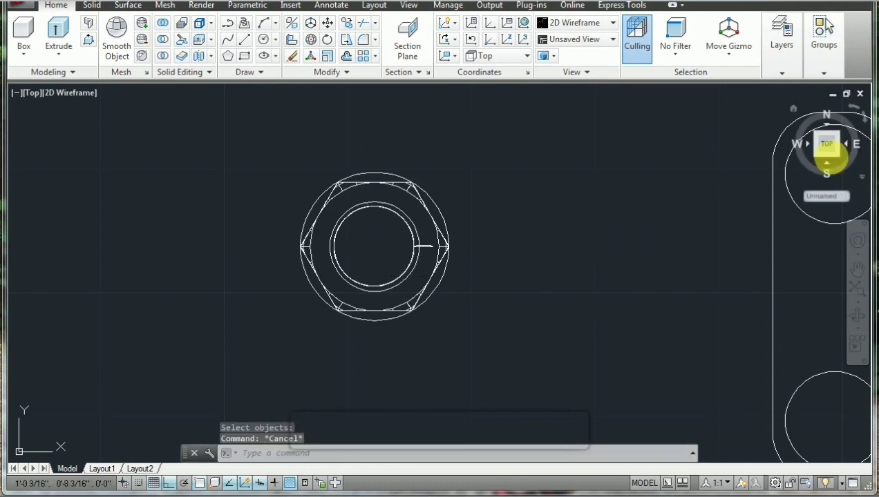
left_click(821, 158)
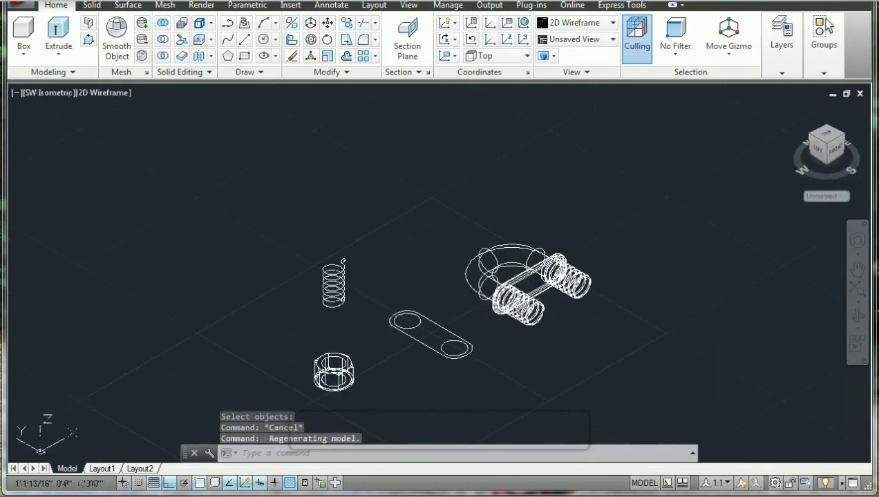
- Start moving the upright helix from its bottom point, then cancel, leaving it in place
key("Escape")
type("m")
key("Return")
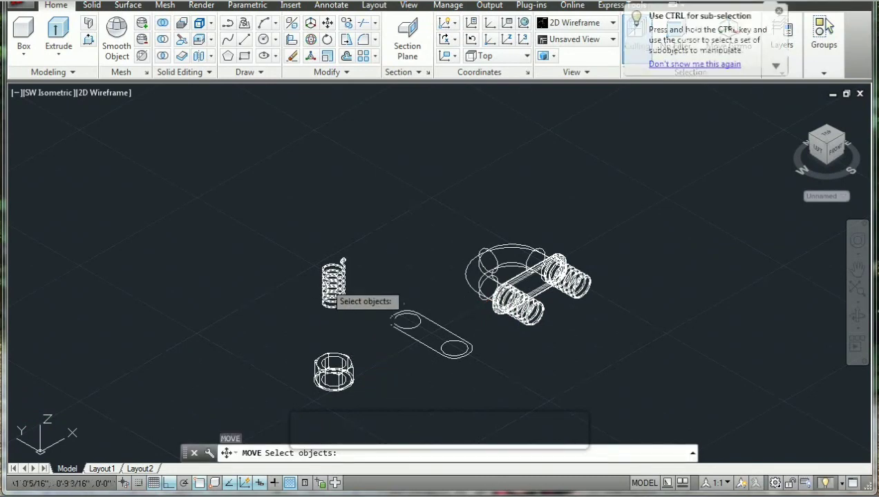
left_click(327, 286)
key("Return")
scroll(336, 308, "up", 5)
left_click(337, 314)
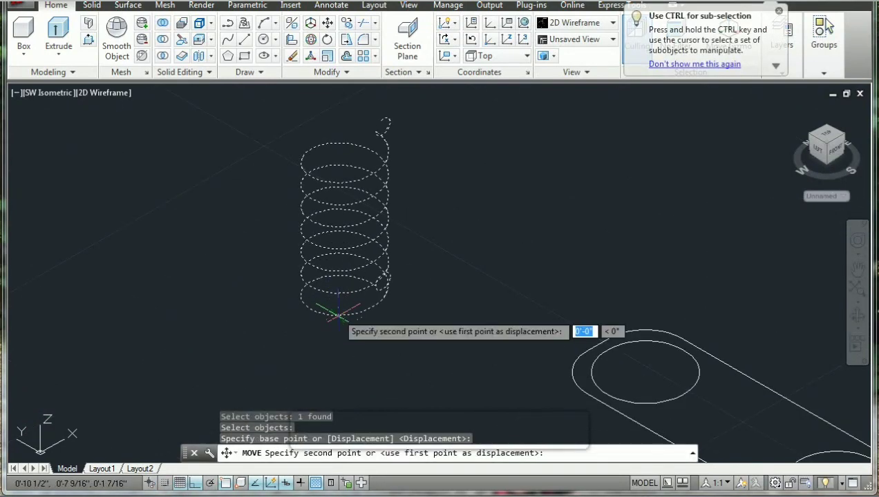
scroll(339, 311, "down", 4)
scroll(349, 289, "up", 5)
scroll(348, 287, "down", 2)
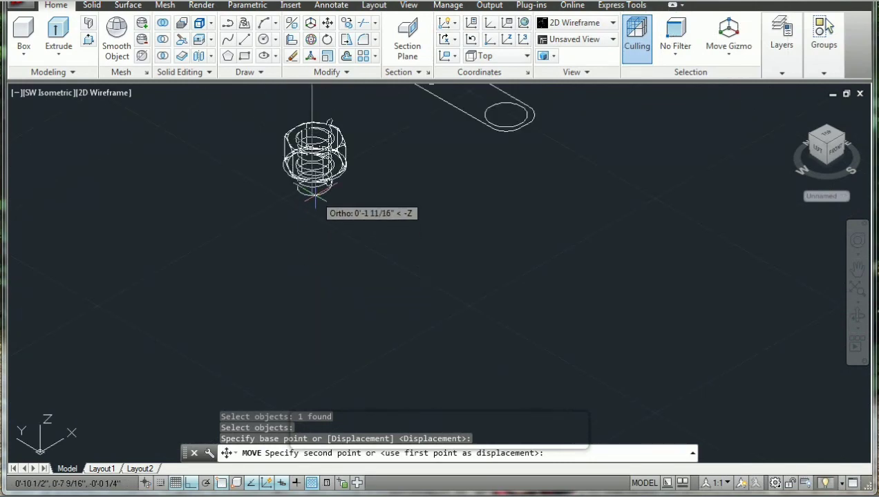
key("Escape")
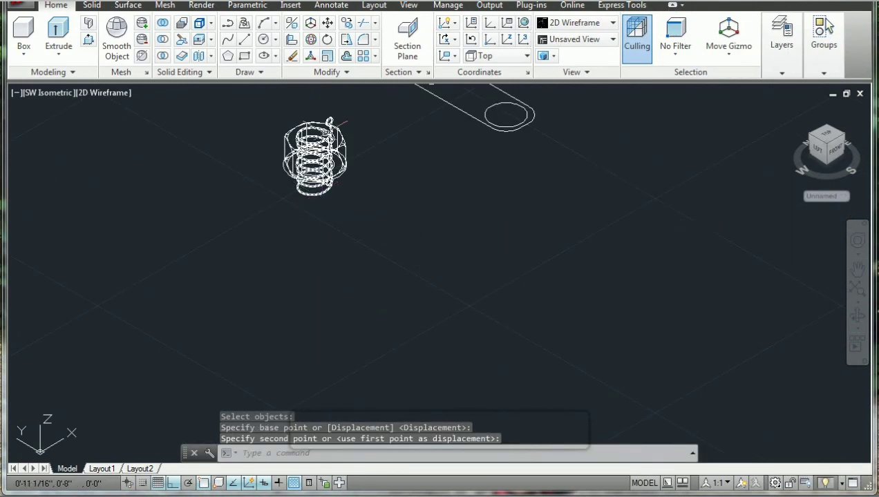
- Orbit the model to a new angle and switch it to Realistic shading
mouse_move(575, 247)
middle_mouse_down("shift")
mouse_move(353, 176)
mouse_move(367, 300)
mouse_move(382, 234)
middle_mouse_up("shift")
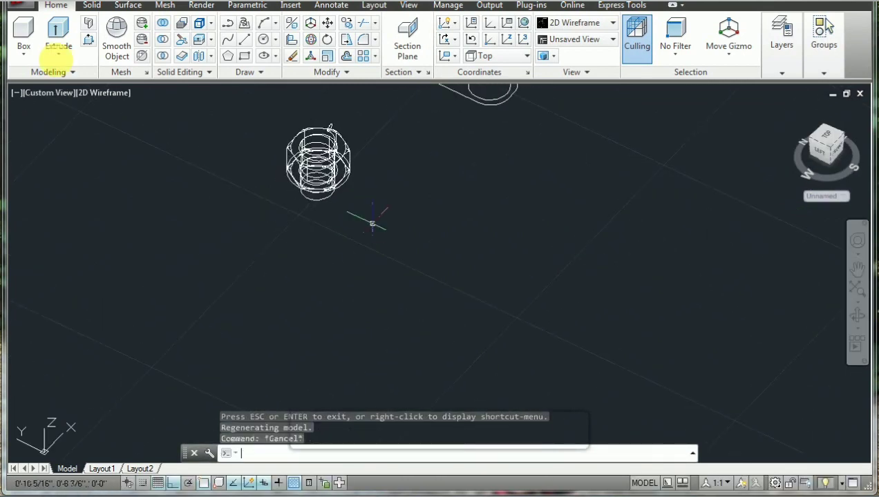
left_click(96, 93)
left_click(127, 179)
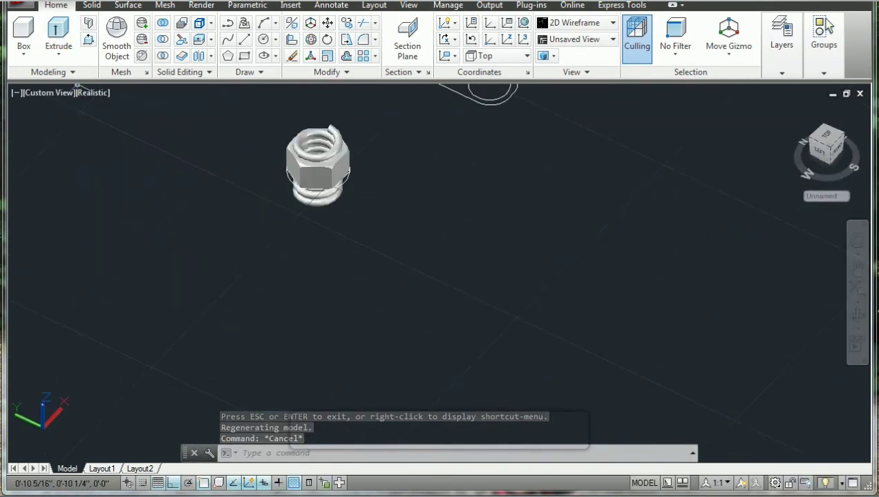
- Subtract the inner thread solid from the hex nut with SU to cut its threaded bore
type("s")
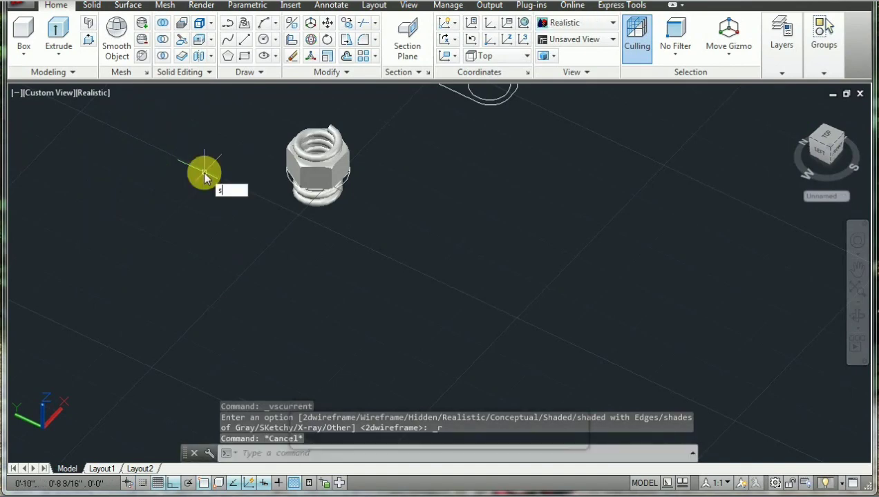
type("u")
key("Return")
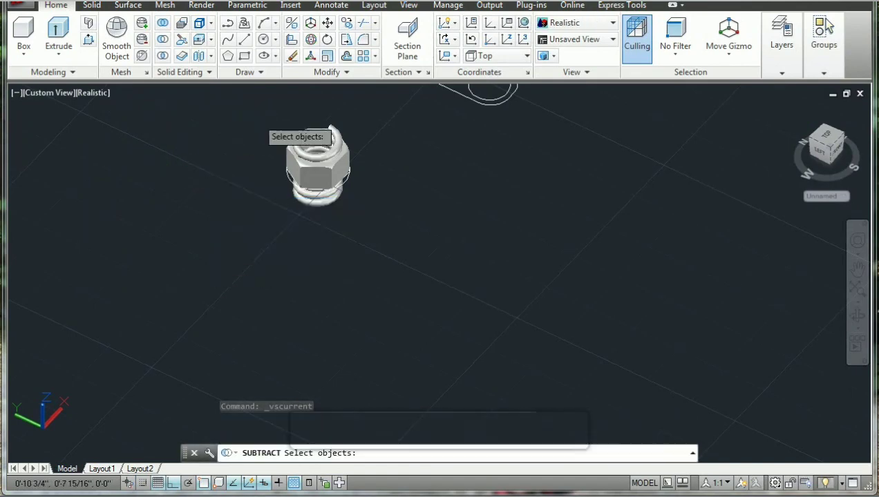
left_click(318, 173)
key("Return")
left_click(319, 159)
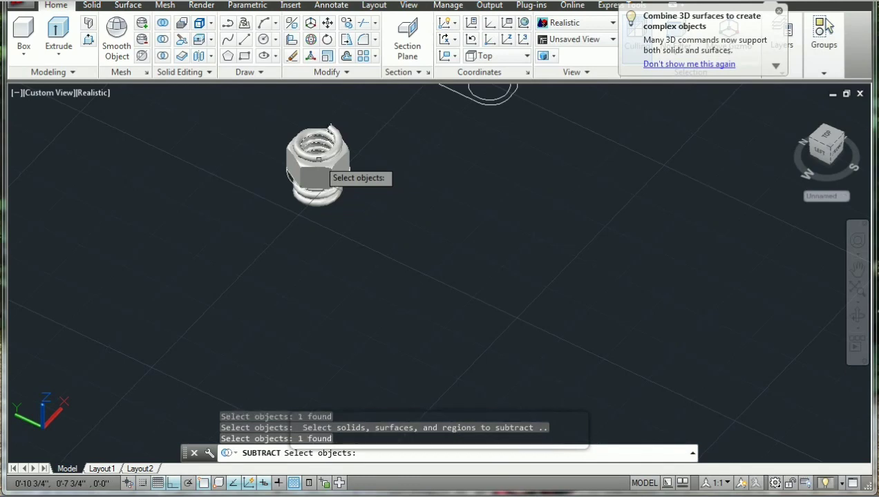
left_click(319, 155)
key("Return")
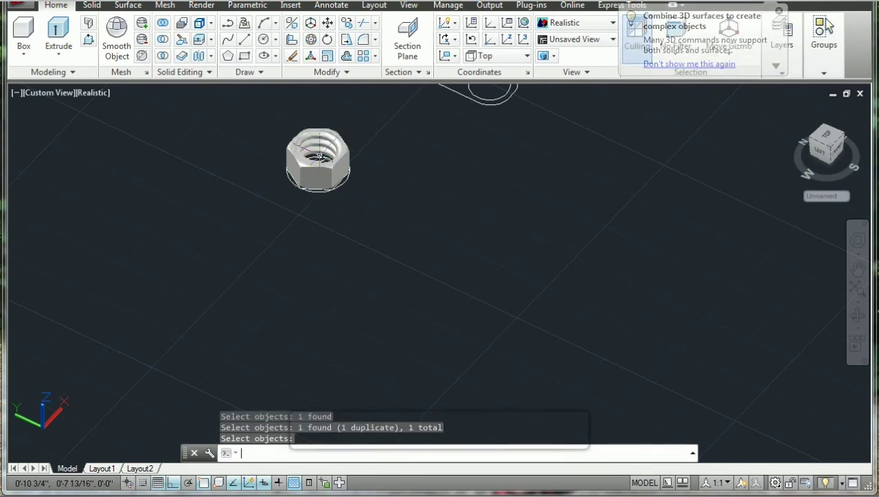
scroll(337, 138, "up", 3)
scroll(338, 151, "up", 1)
scroll(338, 153, "down", 2)
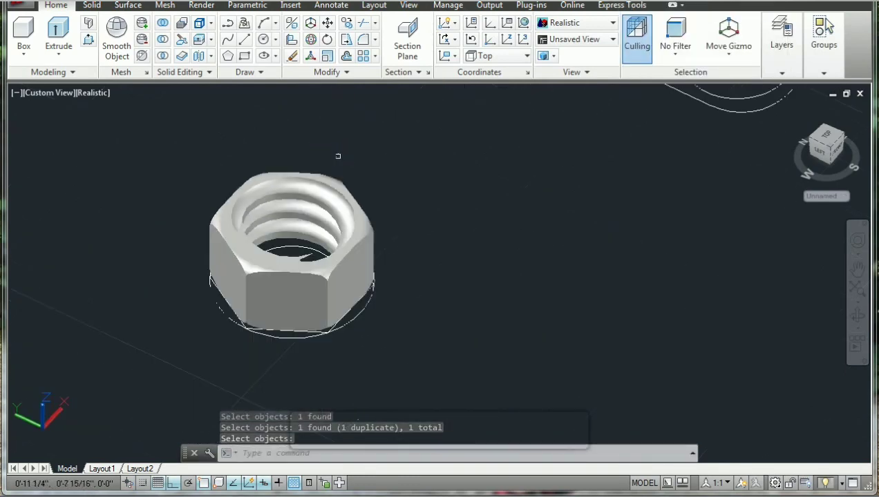
scroll(360, 148, "down", 3)
scroll(385, 142, "down", 2)
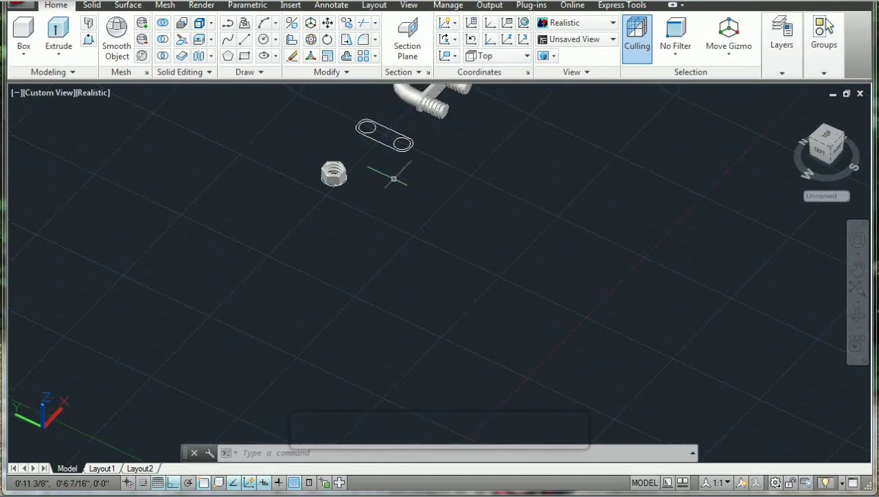
middle_click_drag(392, 176, 468, 185)
scroll(465, 274, "up", 3)
- Erase the leftover two-hole plate outline and the loose circle
type("e")
key("Return")
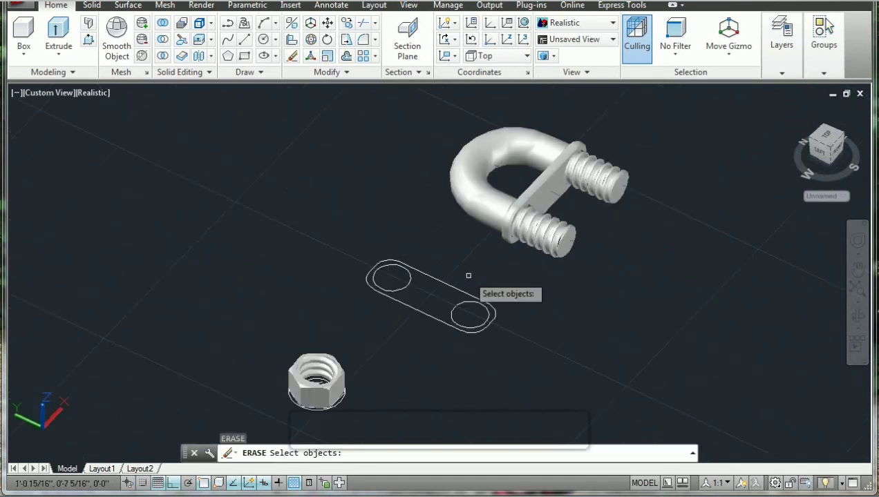
left_click(442, 241)
left_click(408, 325)
key("Return")
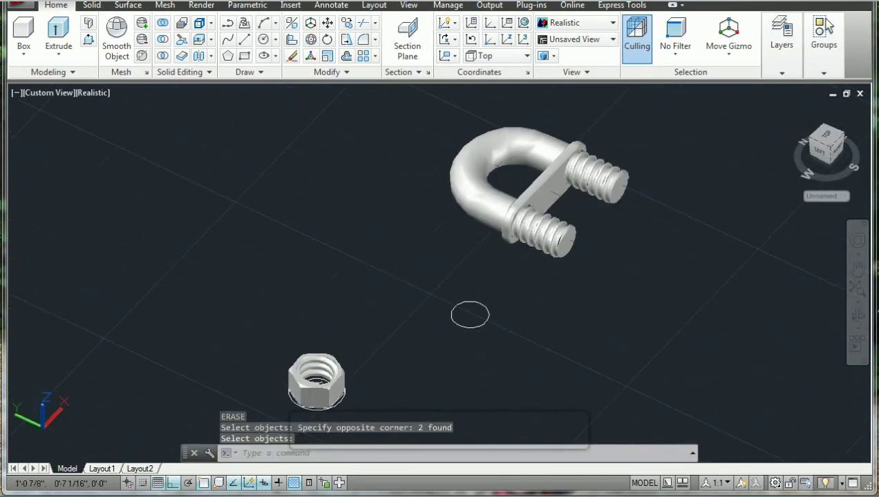
left_click(470, 315)
left_click(440, 348)
key("Escape")
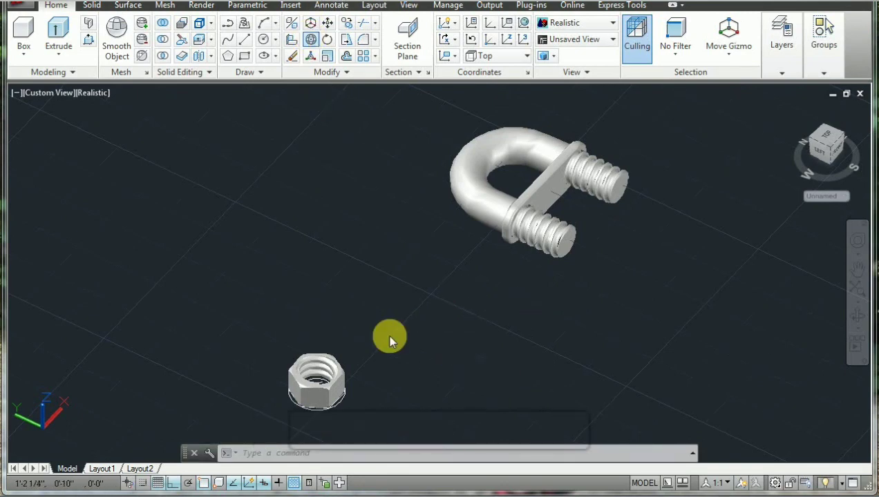
- Rotate the hex nut in 3D so it turns onto its side
type("3r")
key("Return")
left_click(318, 379)
key("Return")
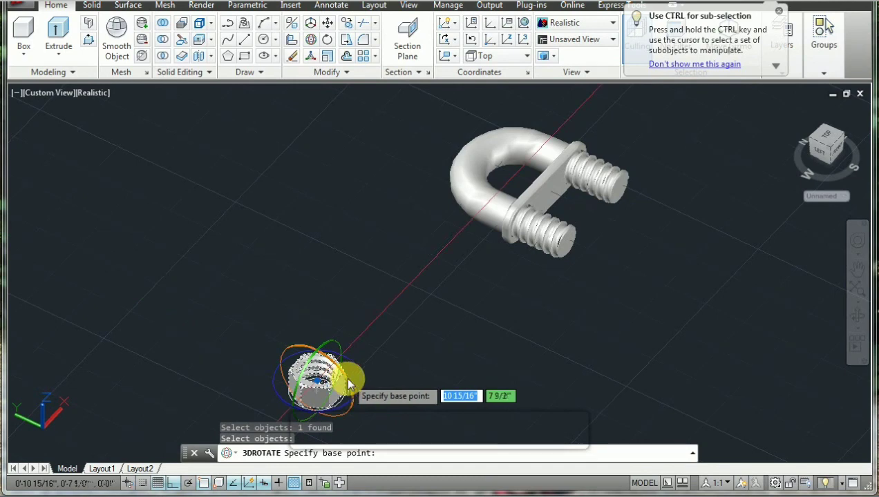
left_click(349, 385)
key("Escape")
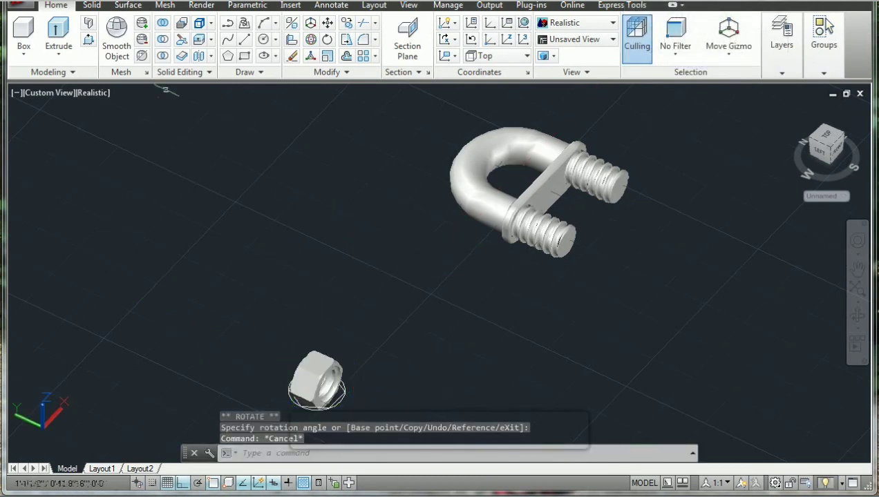
- Set the visual style to 2D Wireframe and bring the nut into view
left_click(94, 94)
left_click(114, 130)
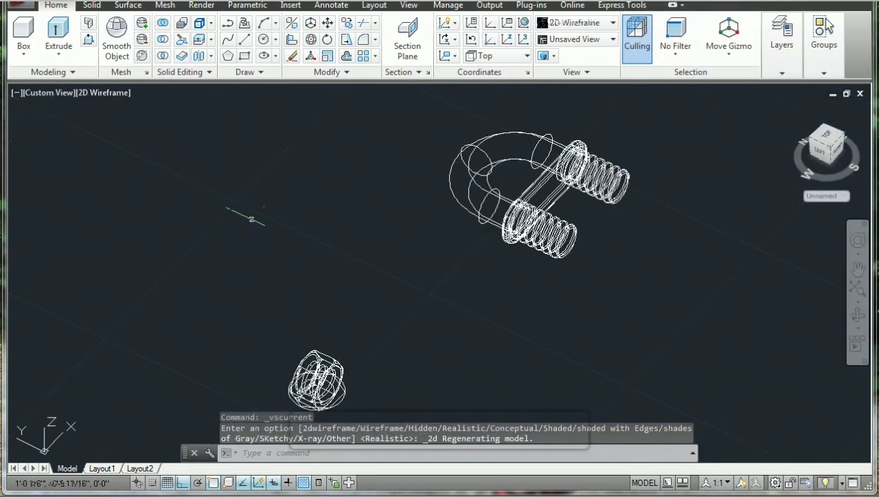
scroll(453, 199, "up", 5)
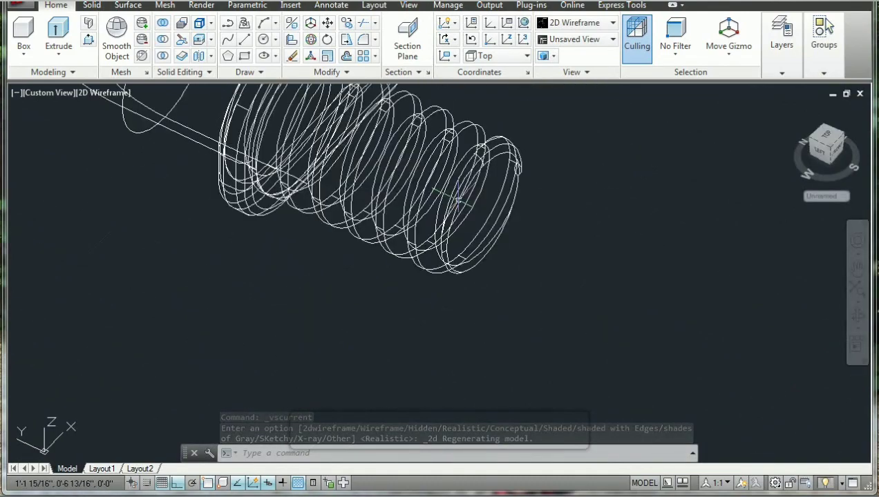
scroll(453, 199, "down", 4)
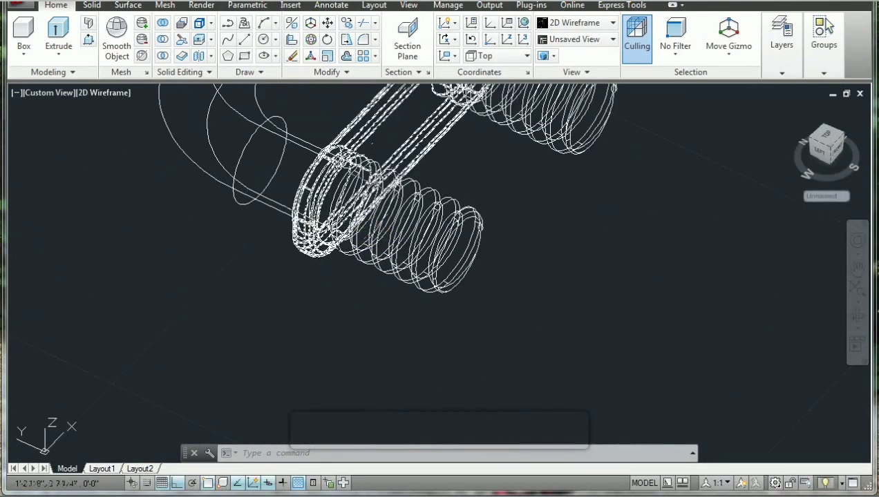
mouse_move(414, 242)
middle_mouse_down("shift")
mouse_move(366, 282)
mouse_move(418, 166)
middle_mouse_up("shift")
scroll(255, 346, "down", 5)
middle_click_drag(255, 347, 324, 236)
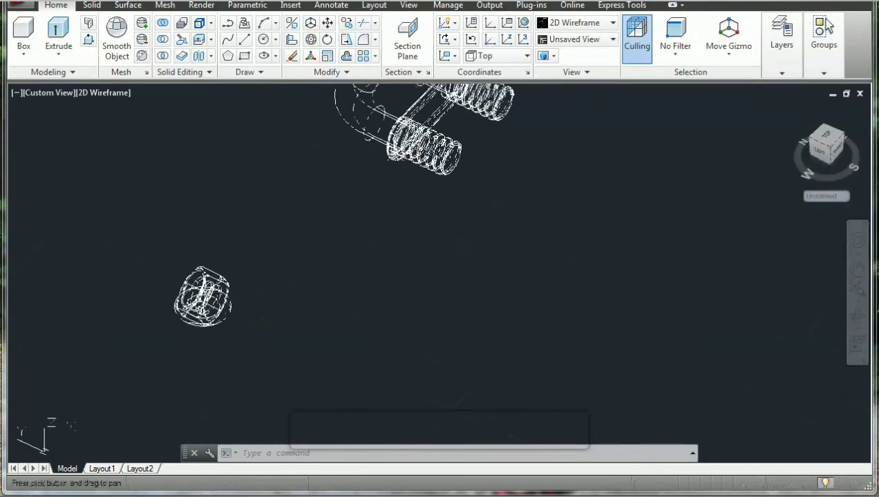
scroll(232, 292, "up", 4)
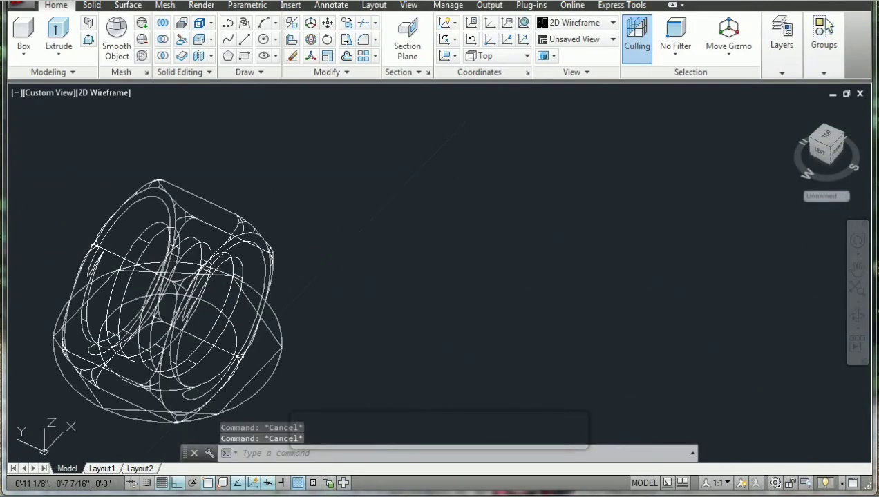
- Copy the hex nut onto the second threaded U-bolt leg, with Ortho off
type("co")
key("Return")
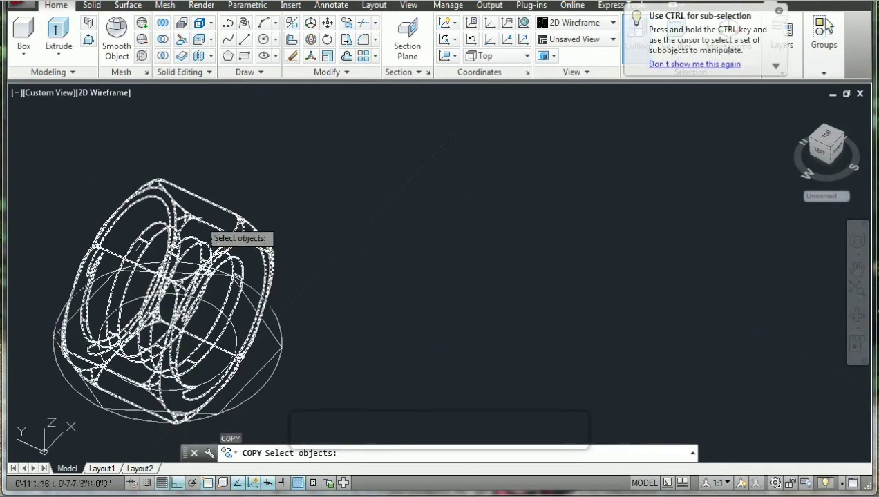
left_click(200, 223)
key("Return")
left_click(139, 239)
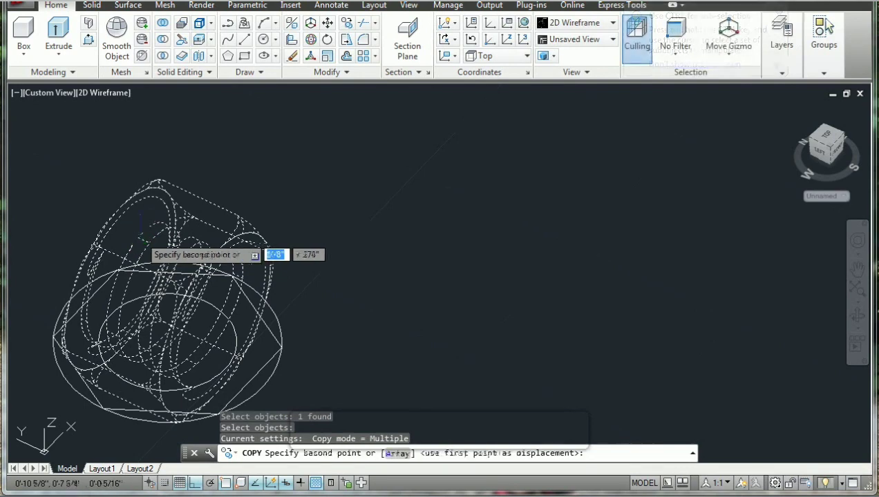
scroll(359, 203, "down", 6)
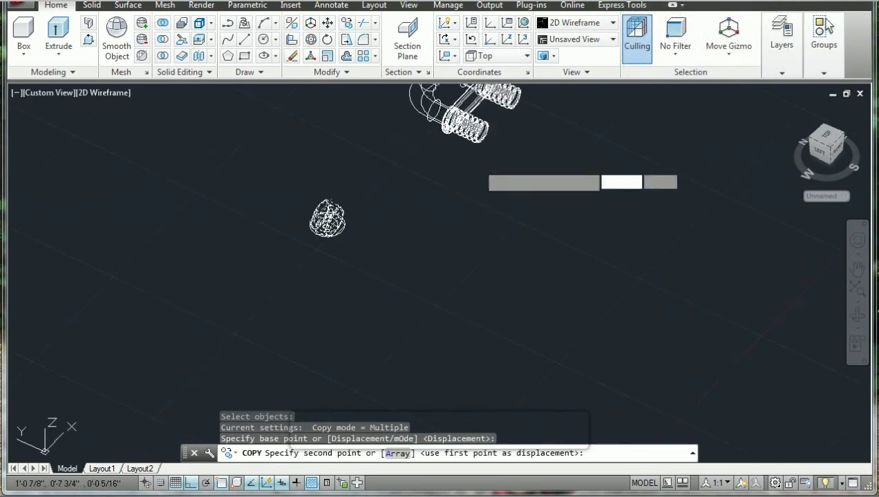
key("F8")
scroll(447, 267, "up", 3)
scroll(452, 262, "up", 3)
scroll(456, 257, "up", 2)
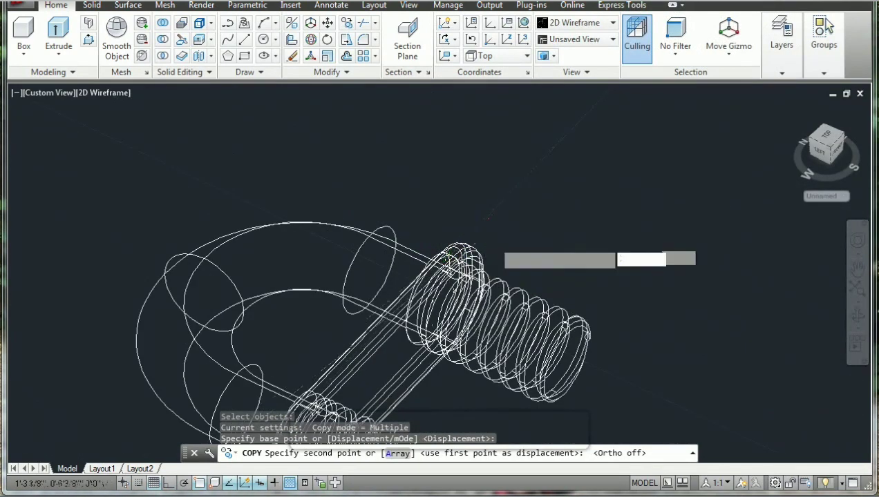
scroll(483, 276, "up", 2)
scroll(533, 137, "up", 2)
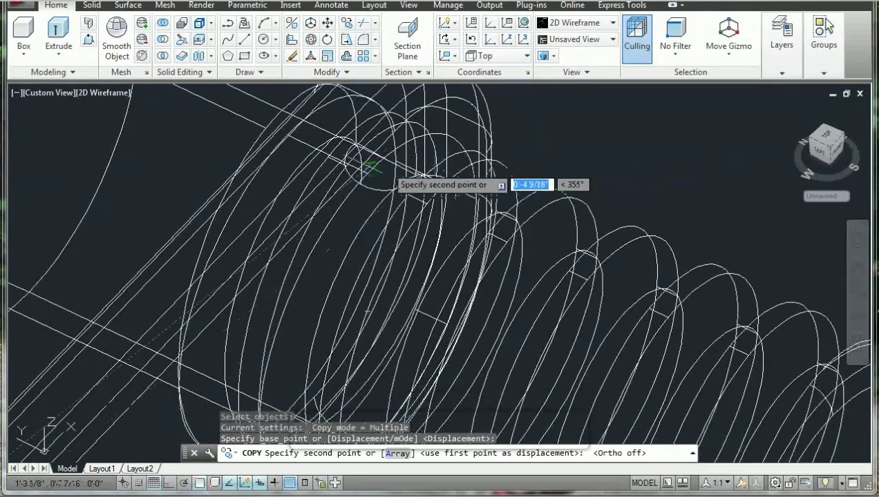
scroll(343, 151, "down", 2)
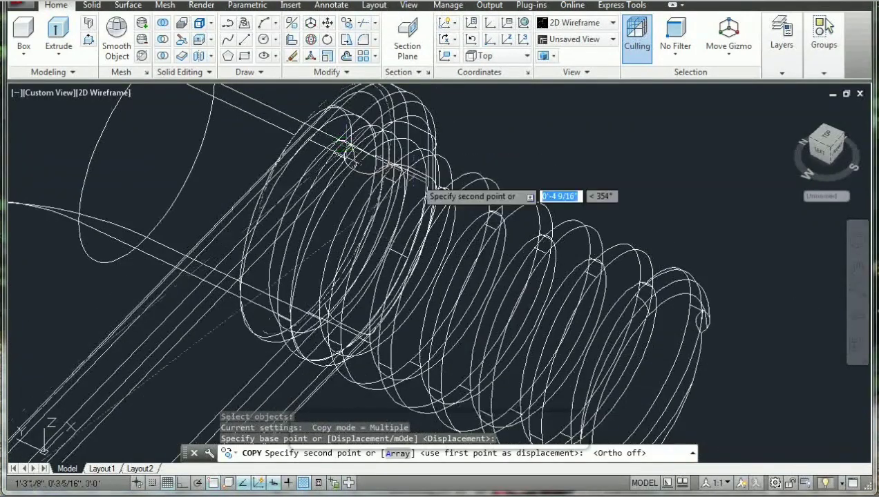
left_click(642, 289)
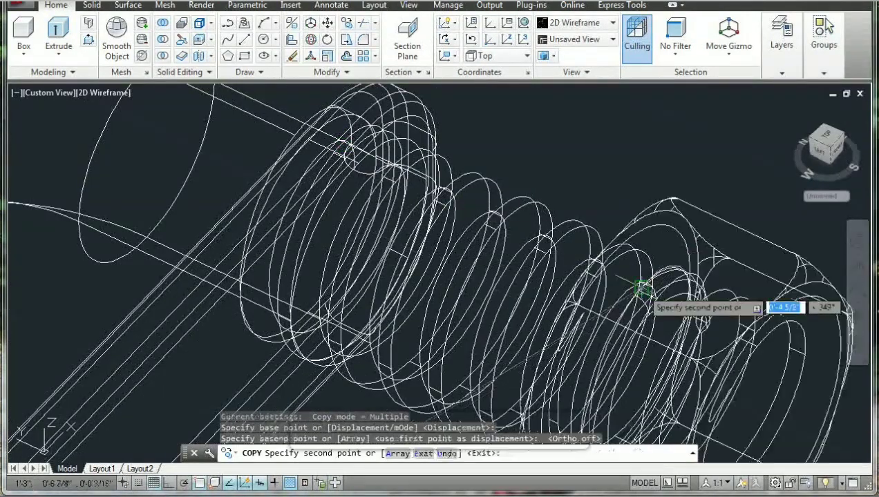
scroll(642, 289, "down", 5)
key("Escape")
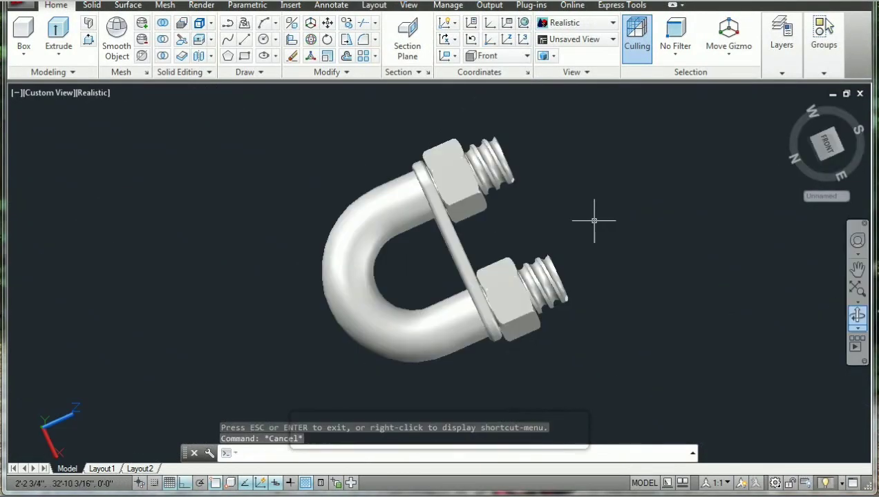
- Free-orbit the U-bolt assembly to a new viewing angle
left_click(856, 327)
left_click(809, 363)
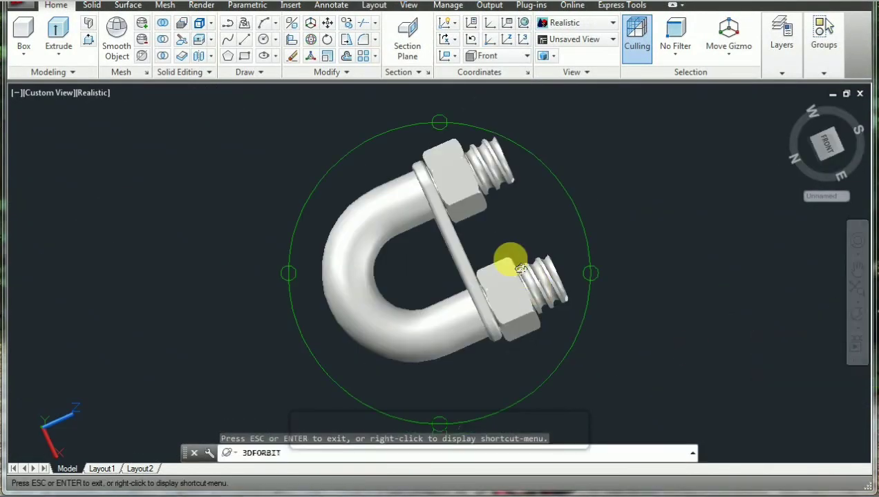
mouse_move(510, 260)
left_mouse_down()
mouse_move(537, 325)
mouse_move(441, 226)
mouse_move(471, 226)
mouse_move(420, 236)
mouse_move(501, 260)
left_mouse_up()
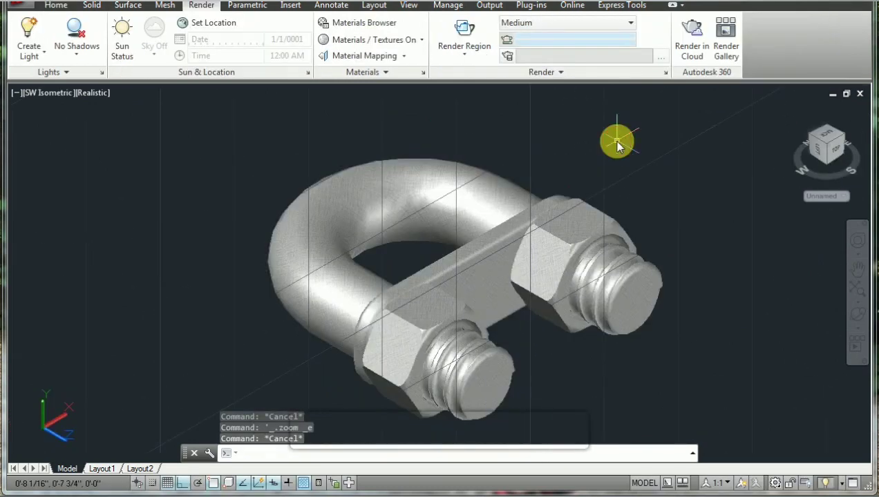
- Render a cropped region enclosing the U-bolt, plate and both nuts
left_click(464, 31)
left_click(691, 112)
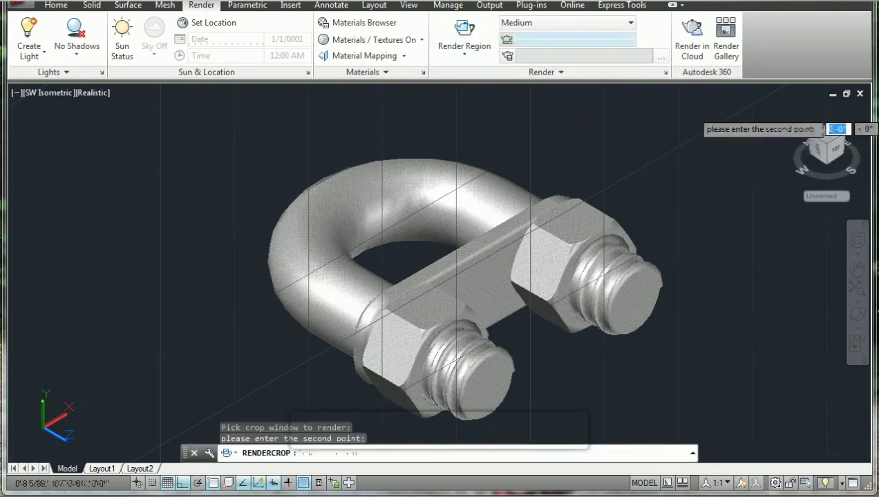
left_click(206, 430)
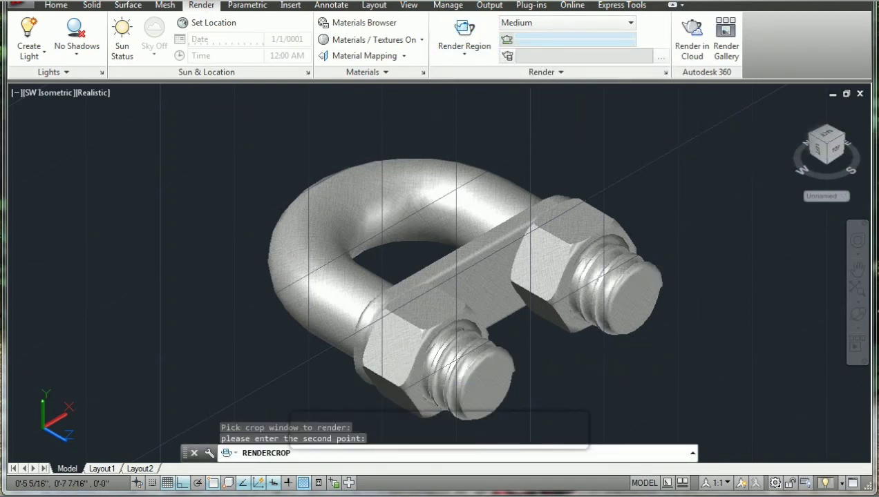